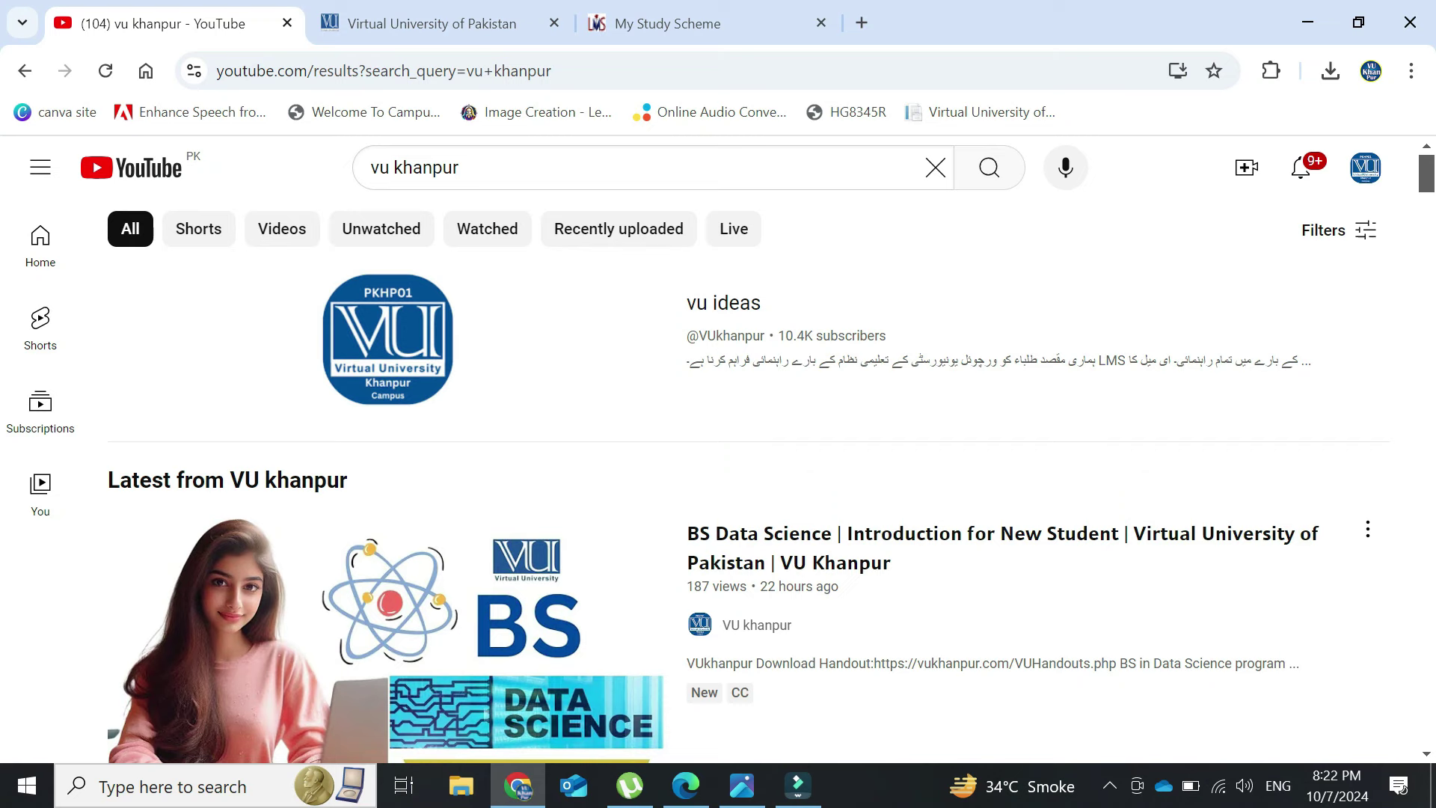
- Open the vu ideas channel from the YouTube search results and look over its home page
{"action": "left_click", "coordinate": [723, 303]}
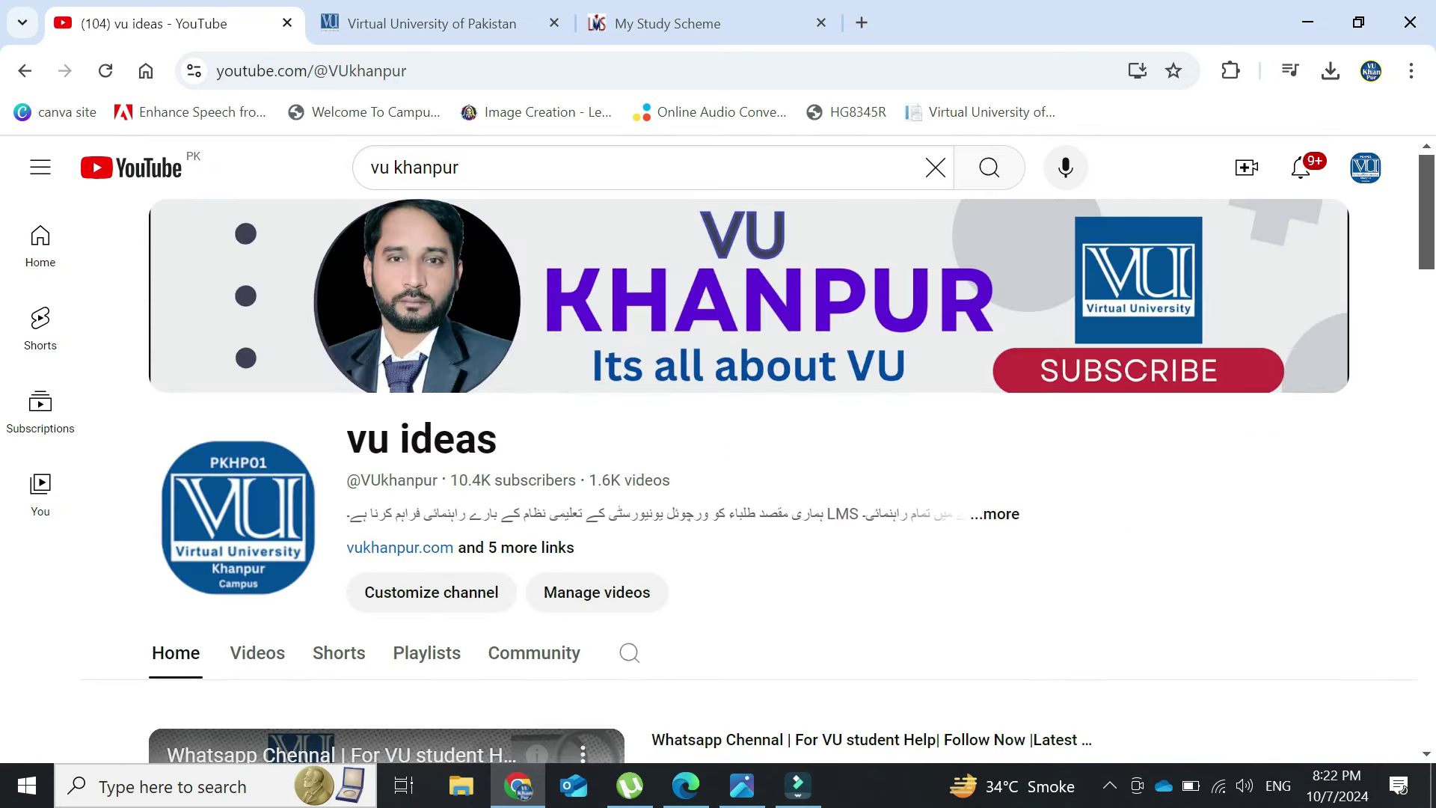
{"action": "scroll", "coordinate": [718, 449], "scroll_direction": "down", "scroll_amount": 3}
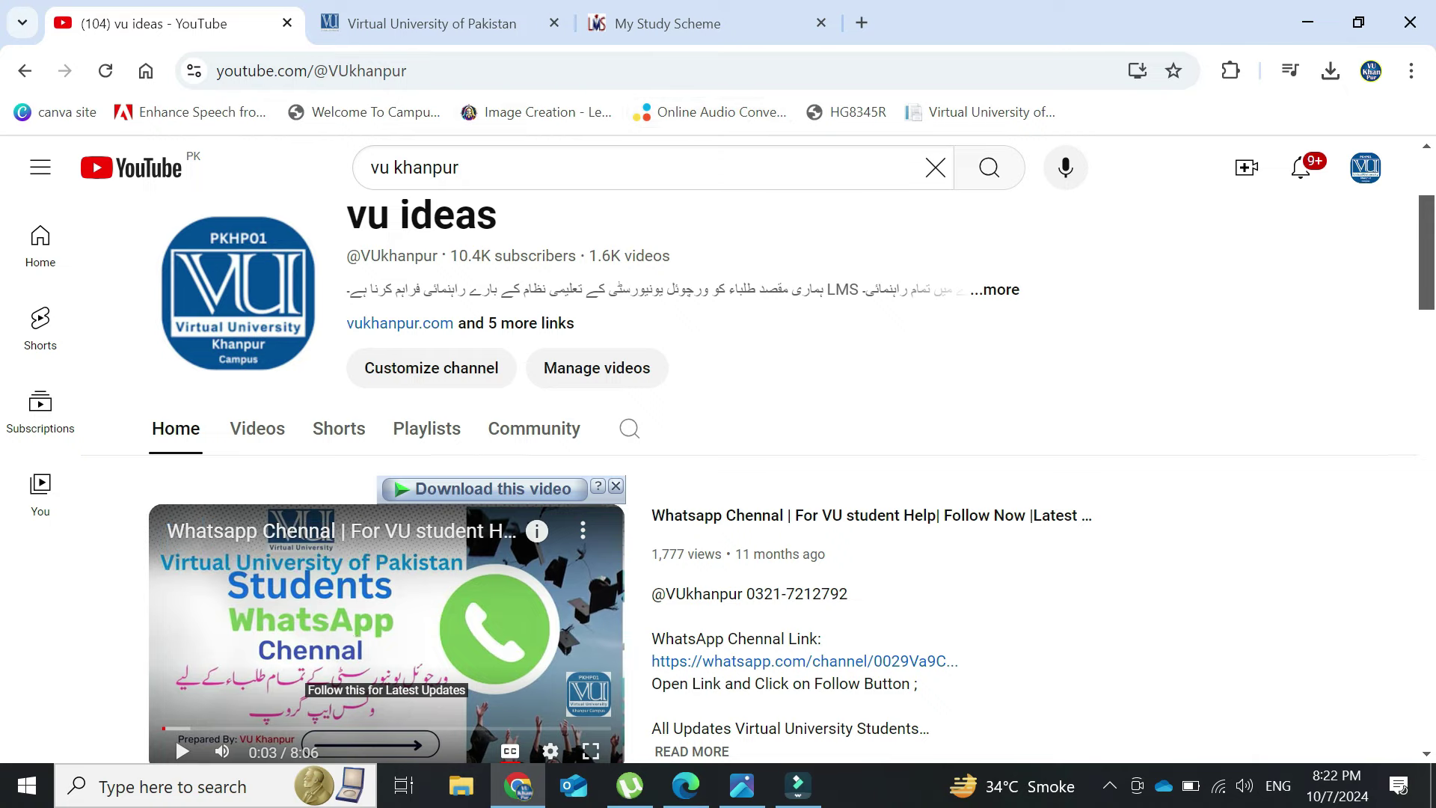
- Switch to the My Study Scheme page in the LMS and check the listed program and degree
{"action": "key", "text": "ctrl+Tab"}
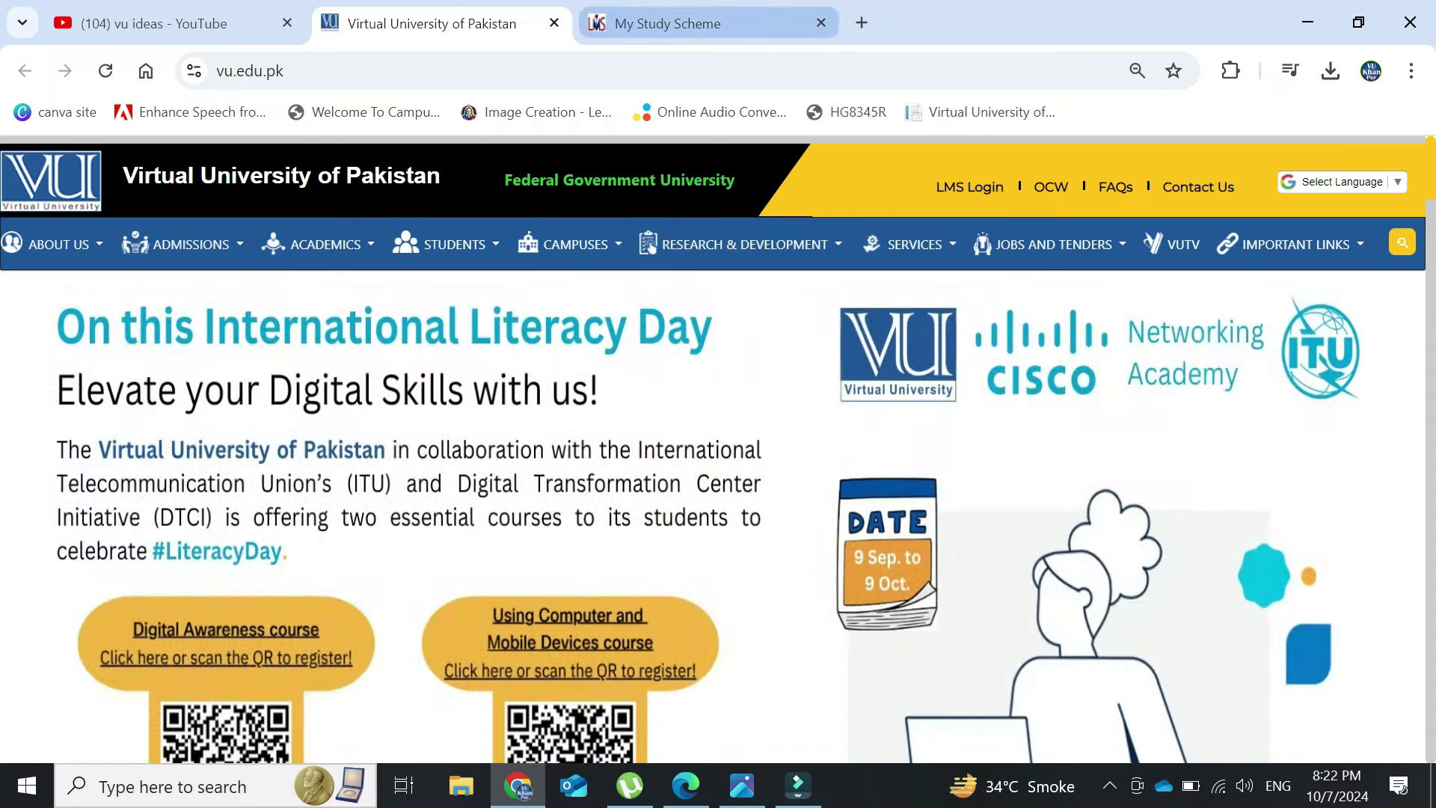
{"action": "left_click", "coordinate": [667, 23]}
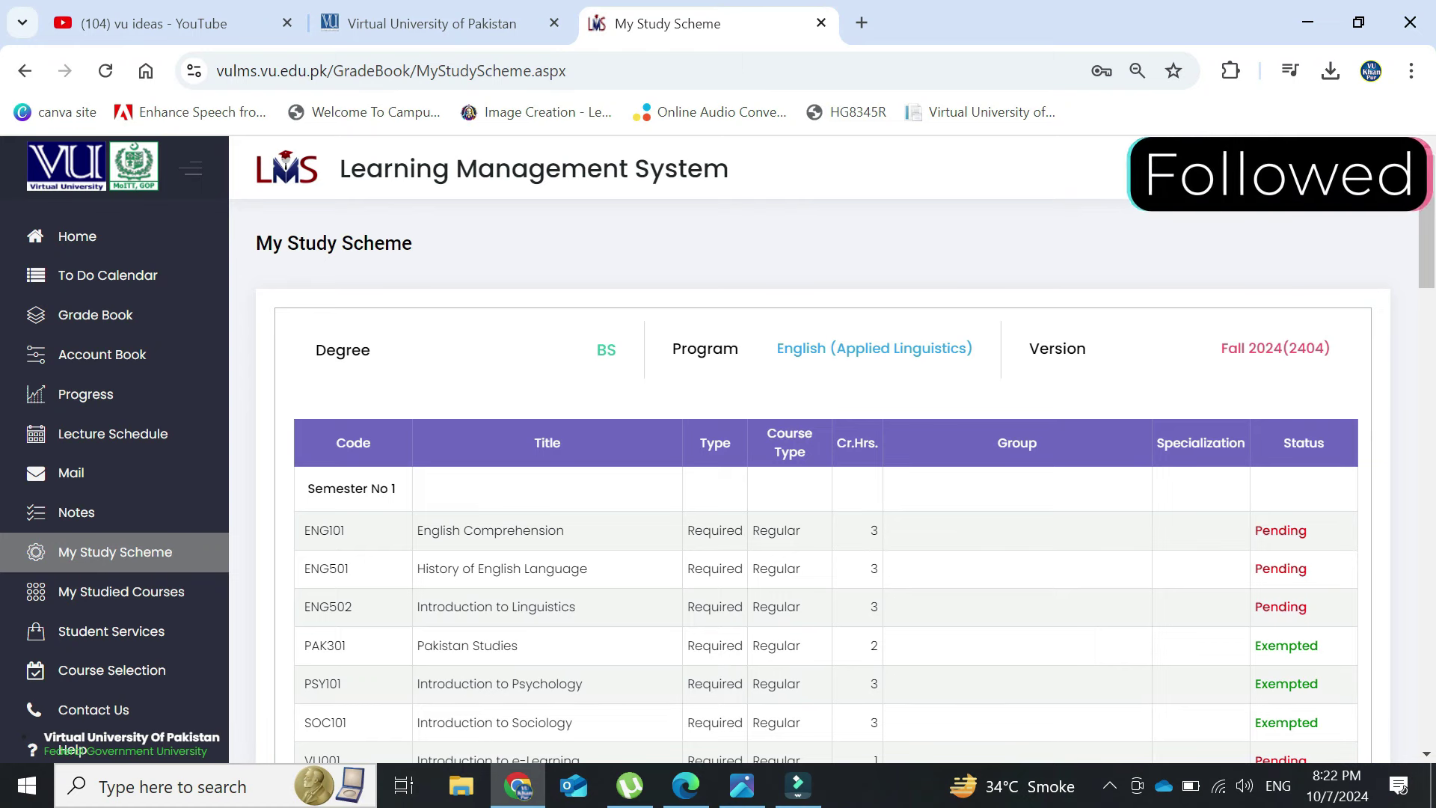
{"action": "left_click_drag", "start_coordinate": [672, 348], "coordinate": [974, 349]}
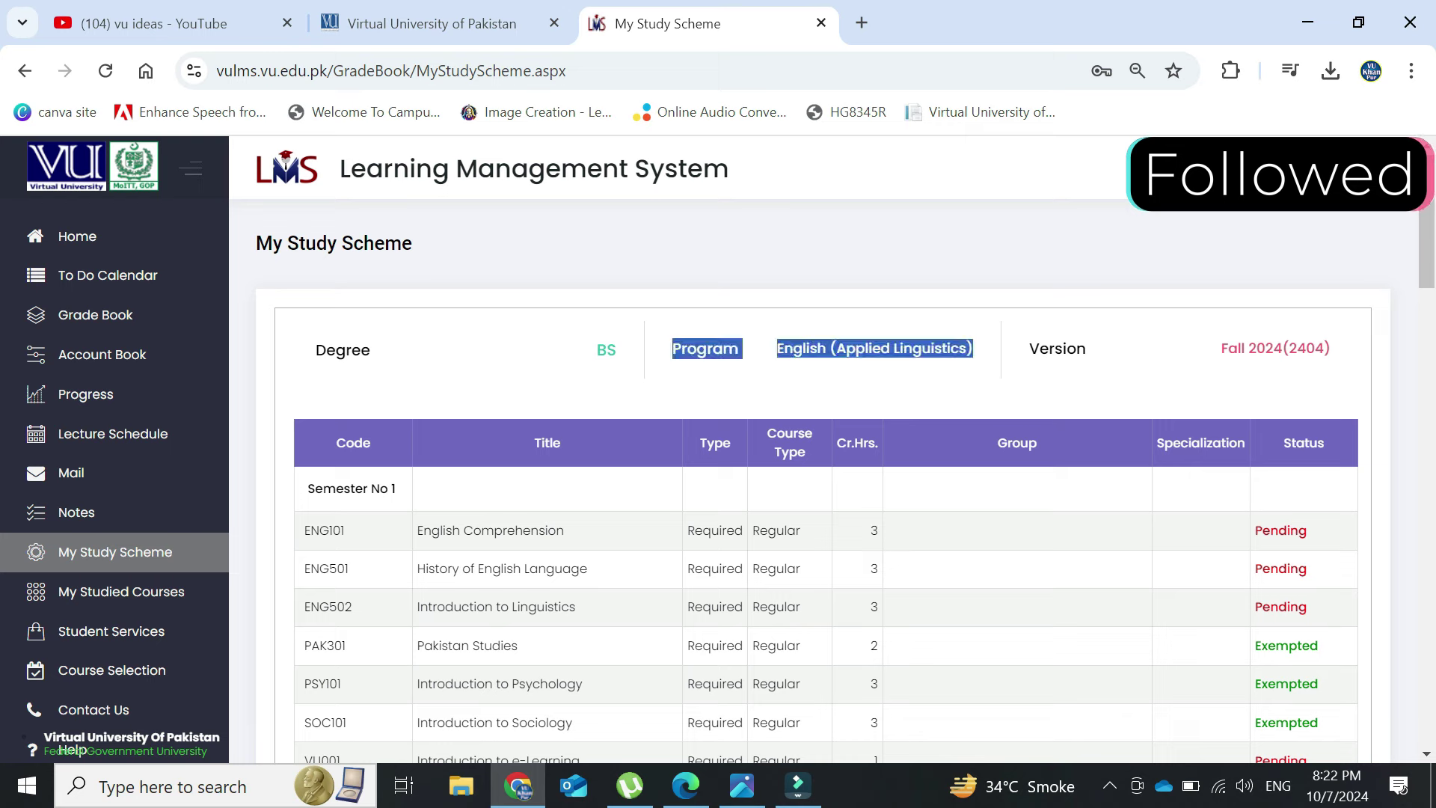
{"action": "left_click", "coordinate": [974, 352]}
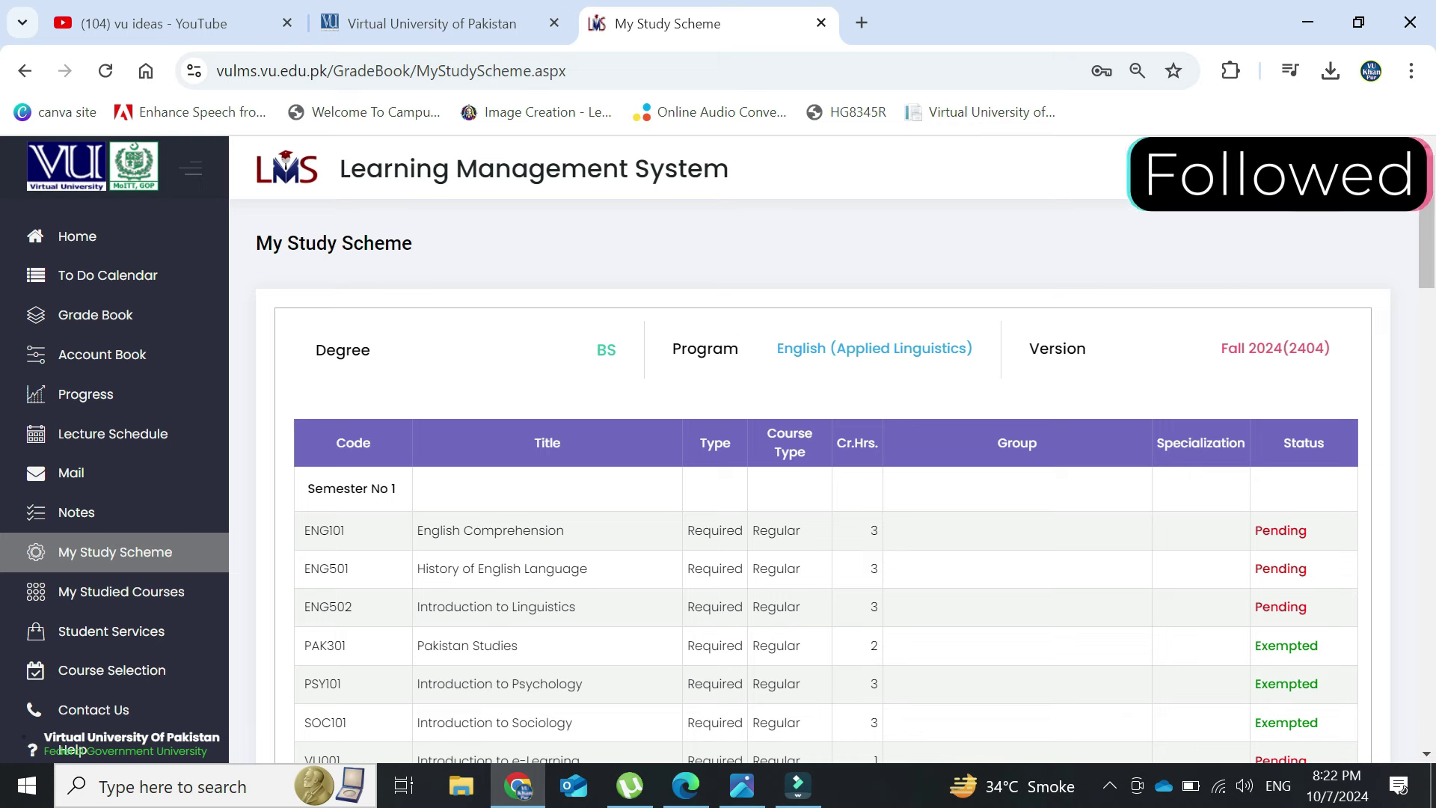
{"action": "double_click", "coordinate": [606, 350]}
{"action": "left_click", "coordinate": [608, 351]}
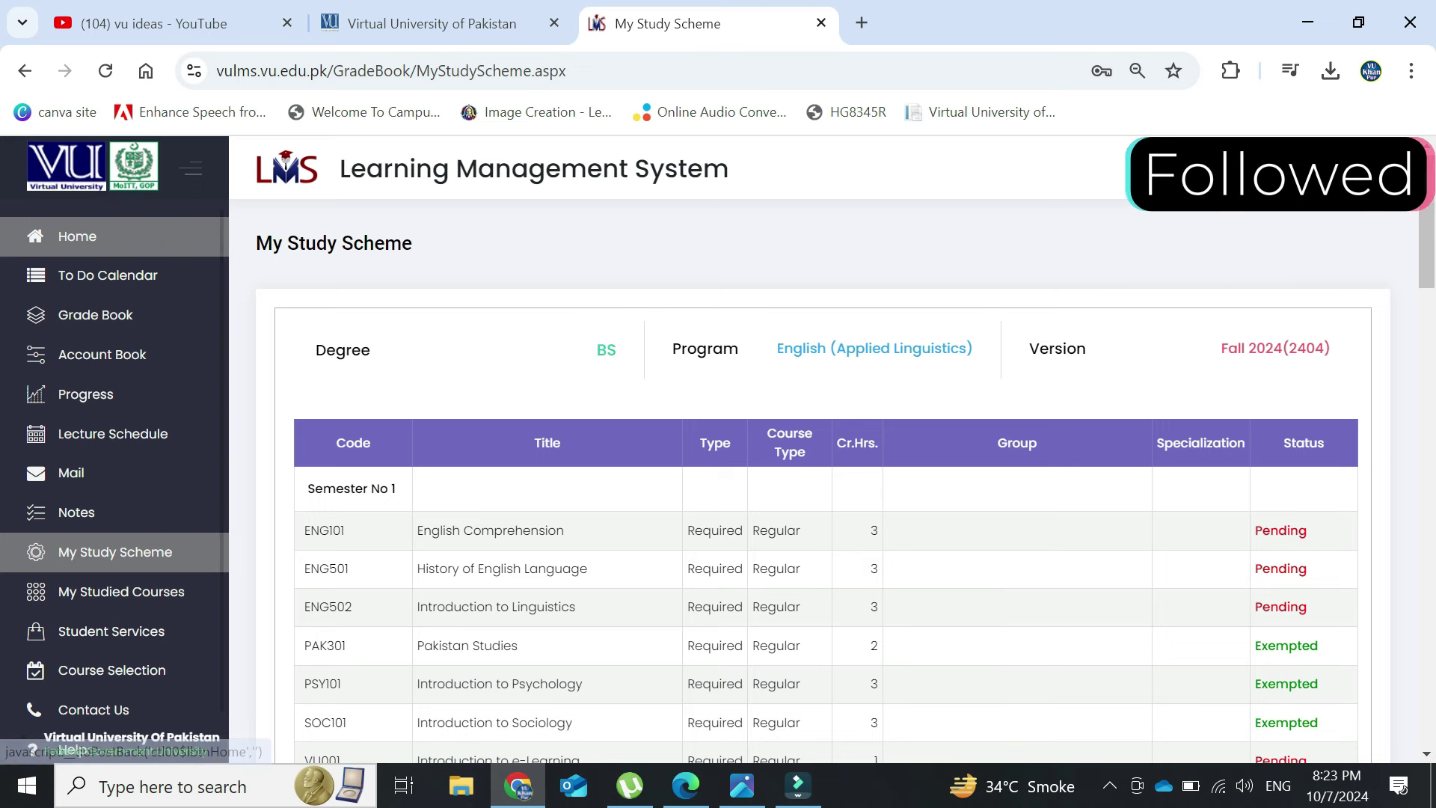
- Open the LMS home page and review the courses listed for Fall 2024
{"action": "left_click", "coordinate": [77, 236]}
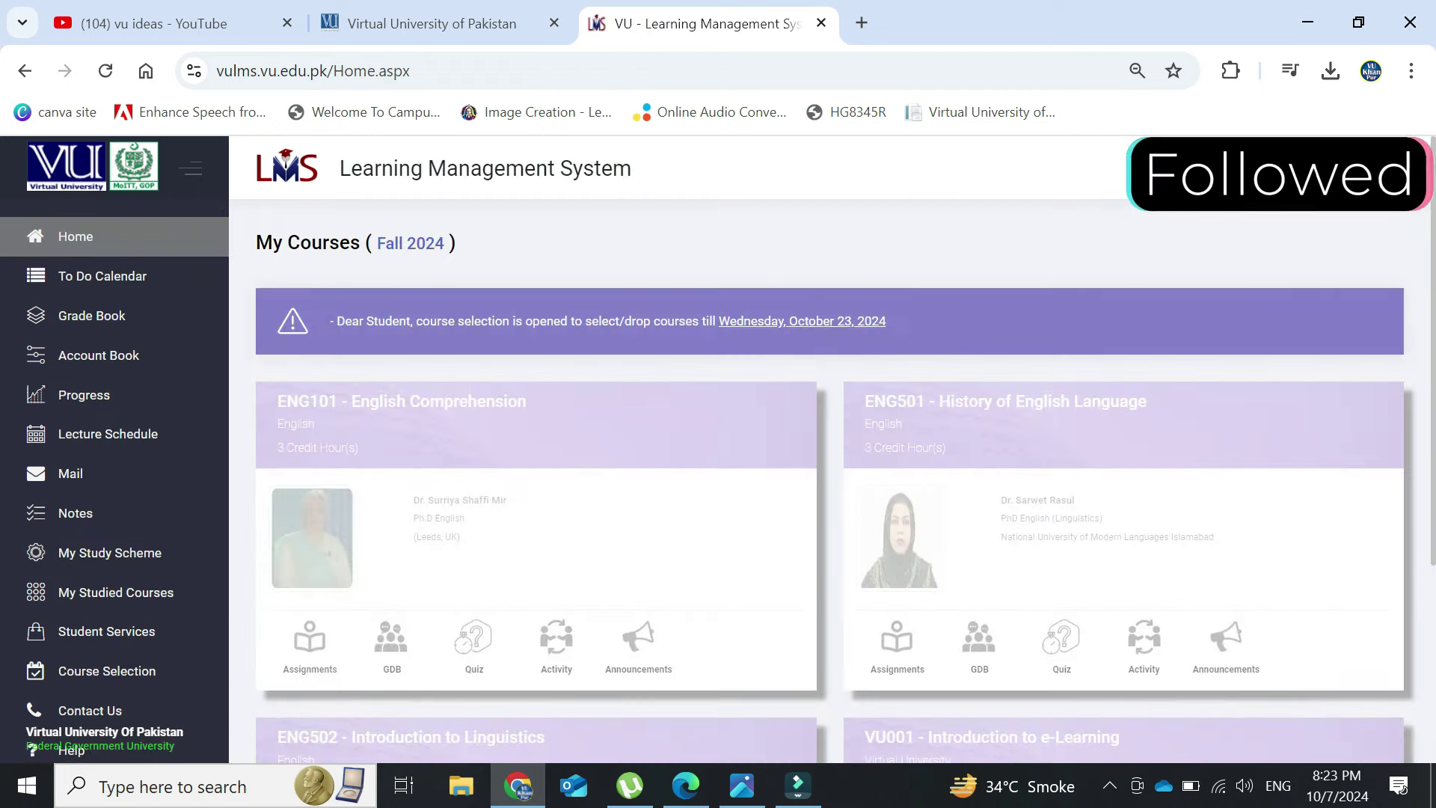
{"action": "scroll", "coordinate": [830, 479], "scroll_direction": "down", "scroll_amount": 4}
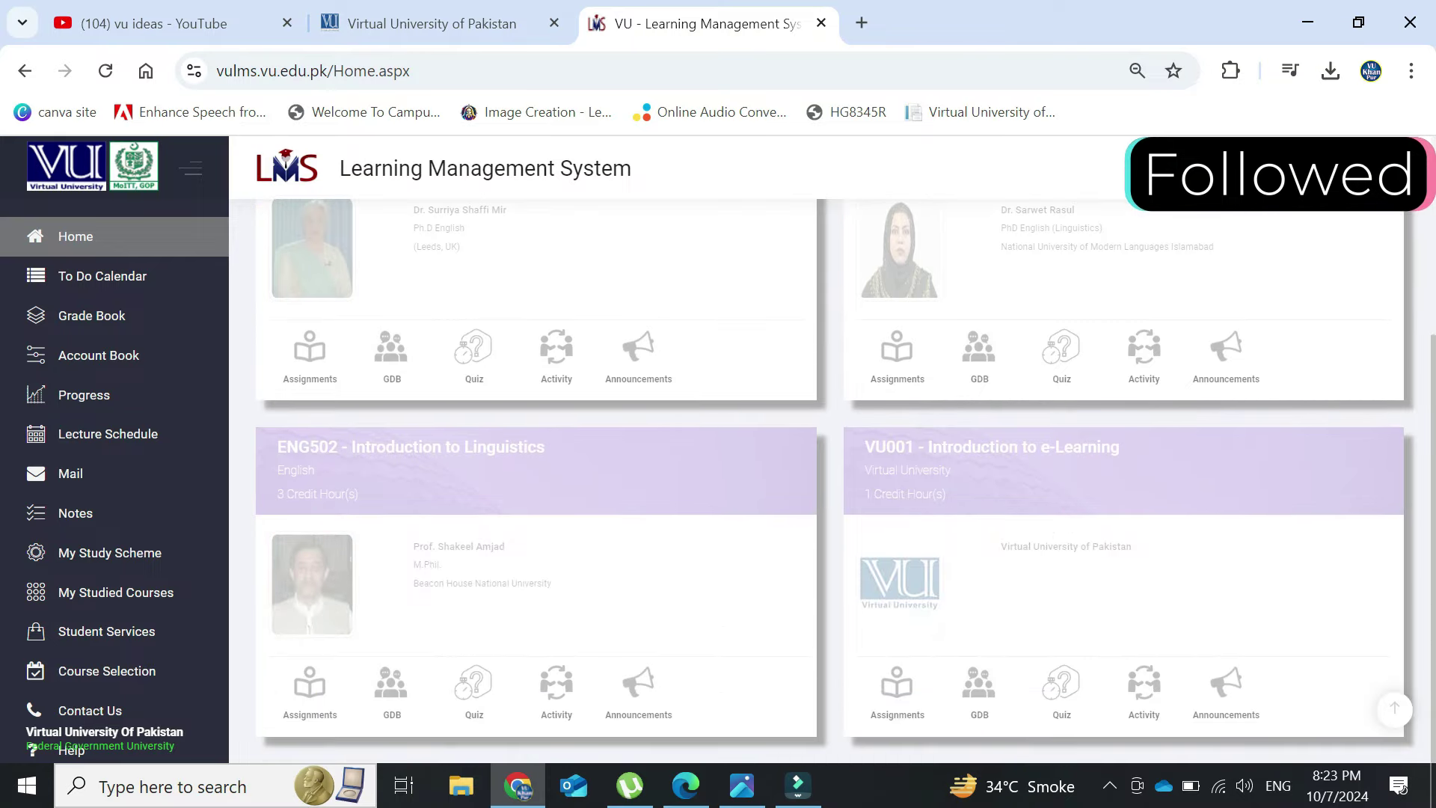
{"action": "scroll", "coordinate": [703, 442], "scroll_direction": "up", "scroll_amount": 4}
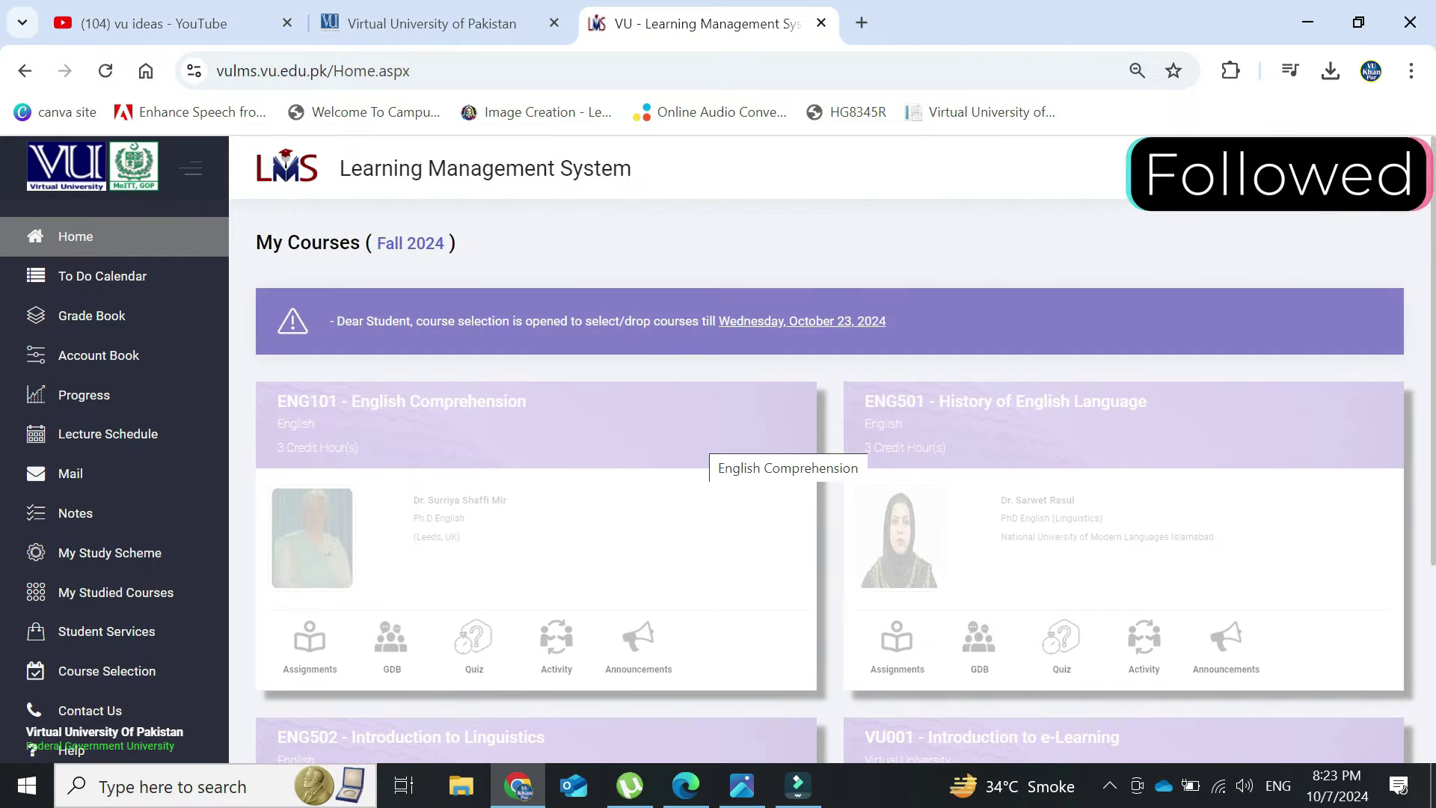
{"action": "scroll", "coordinate": [703, 441], "scroll_direction": "down", "scroll_amount": 4}
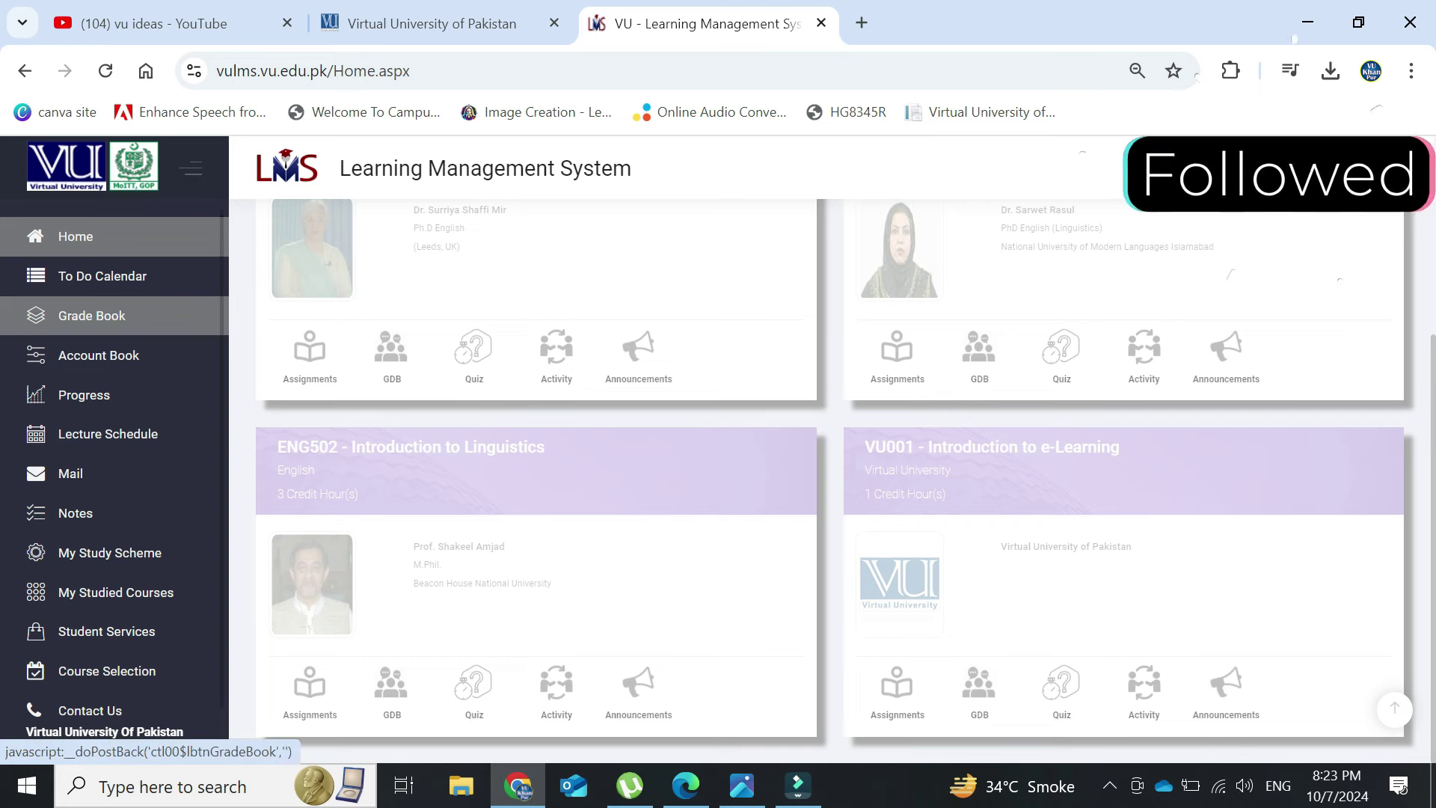
- Open the Student Grade Book and examine the exempted, earned and total required credits
{"action": "left_click", "coordinate": [91, 314]}
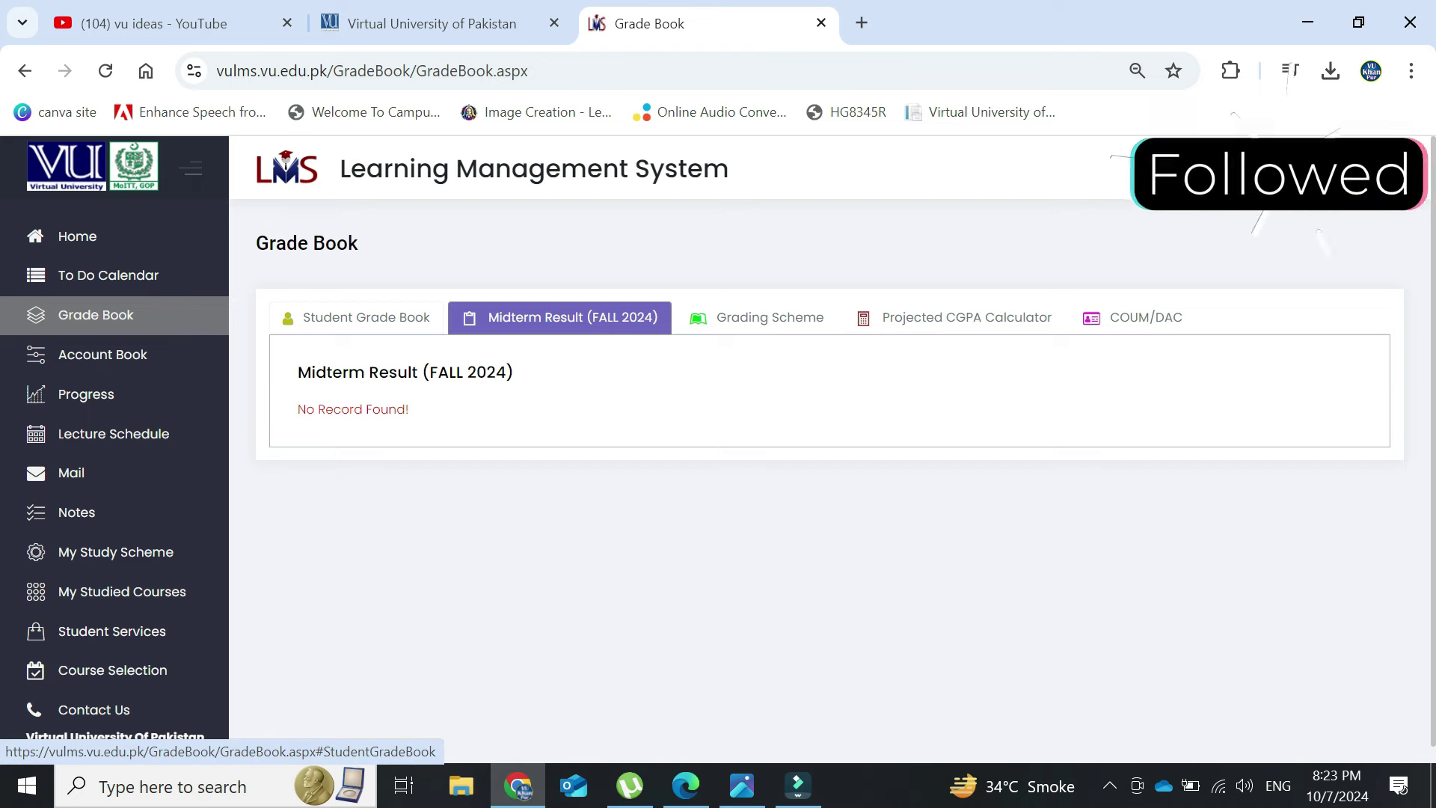
{"action": "left_click", "coordinate": [366, 317]}
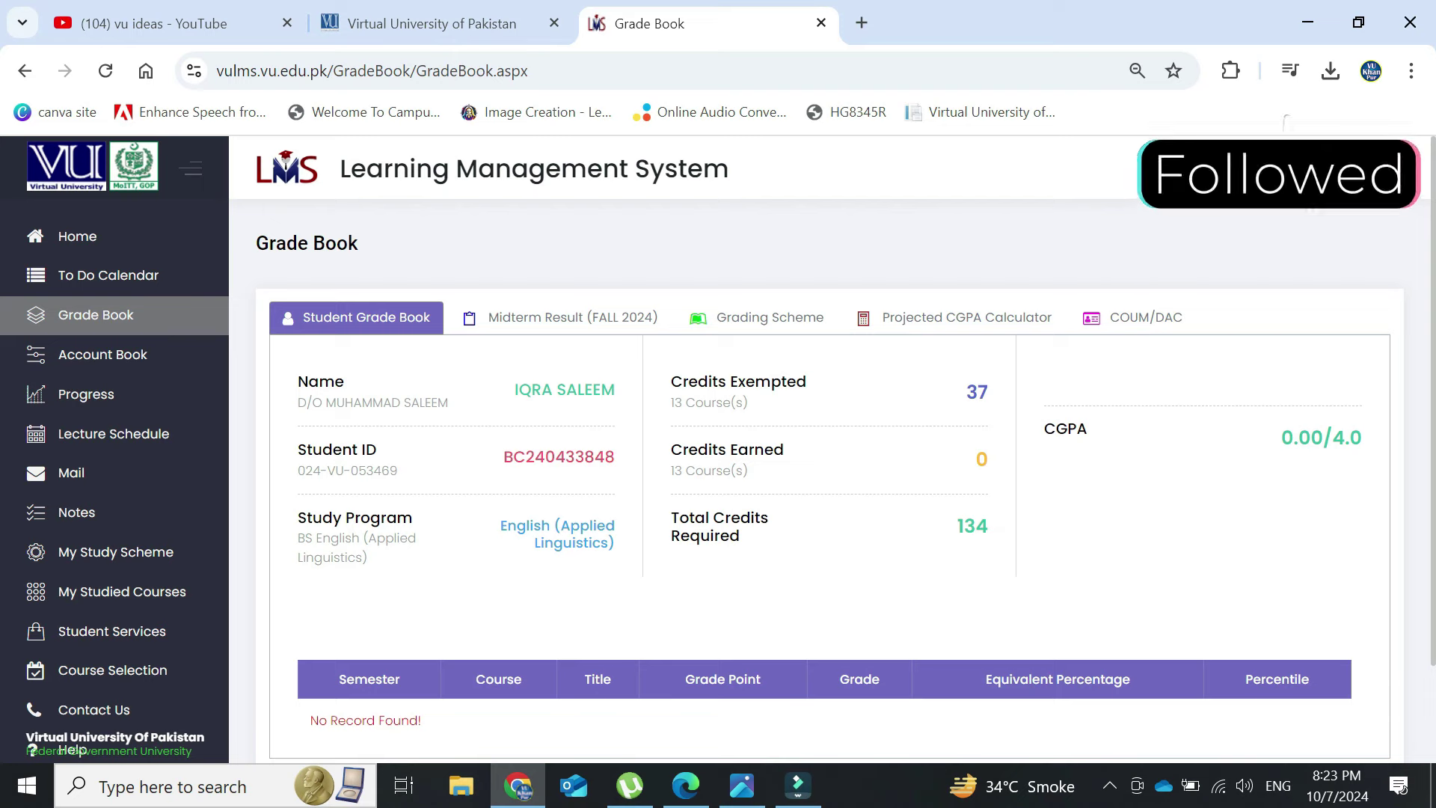
{"action": "left_click_drag", "start_coordinate": [671, 381], "coordinate": [987, 531]}
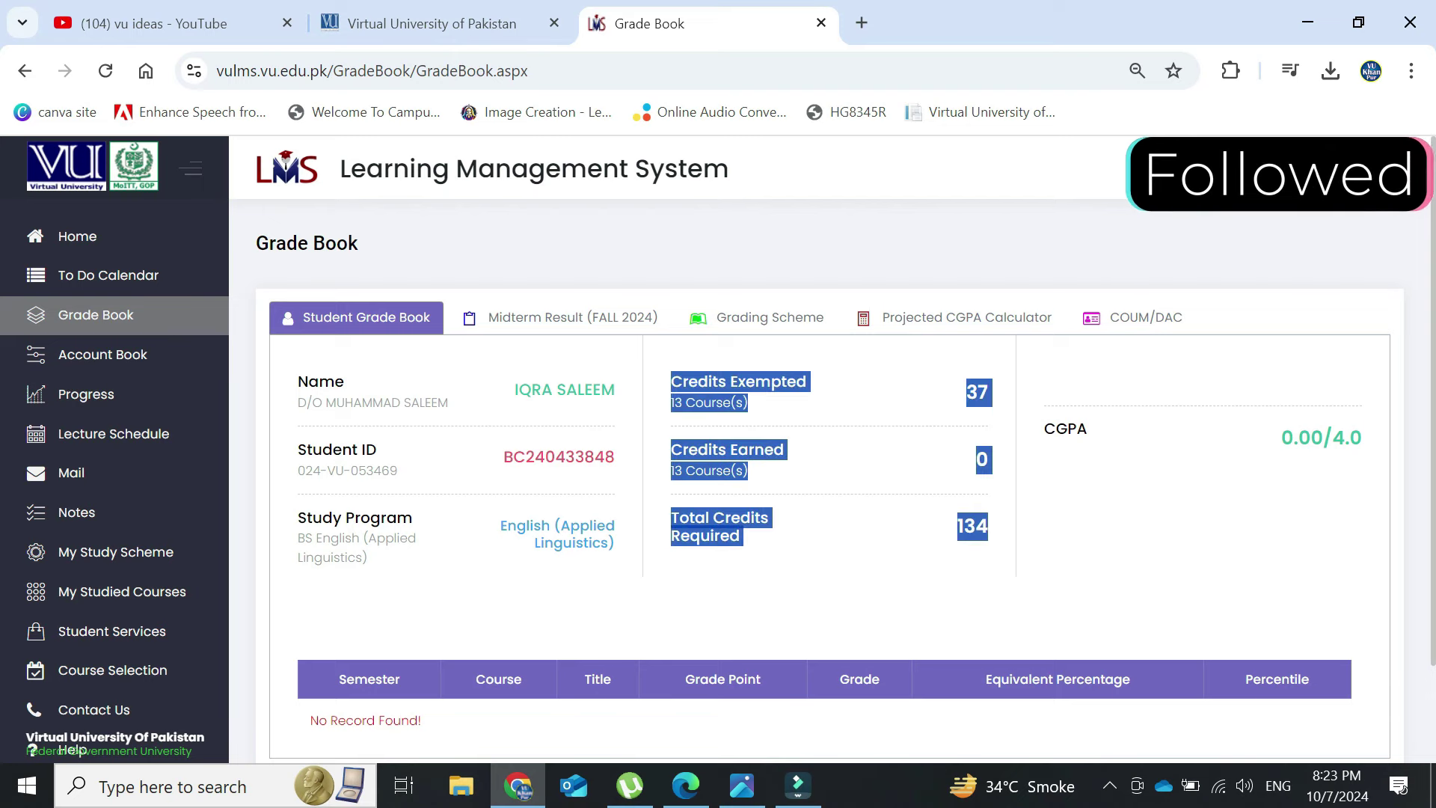
{"action": "left_click", "coordinate": [897, 583]}
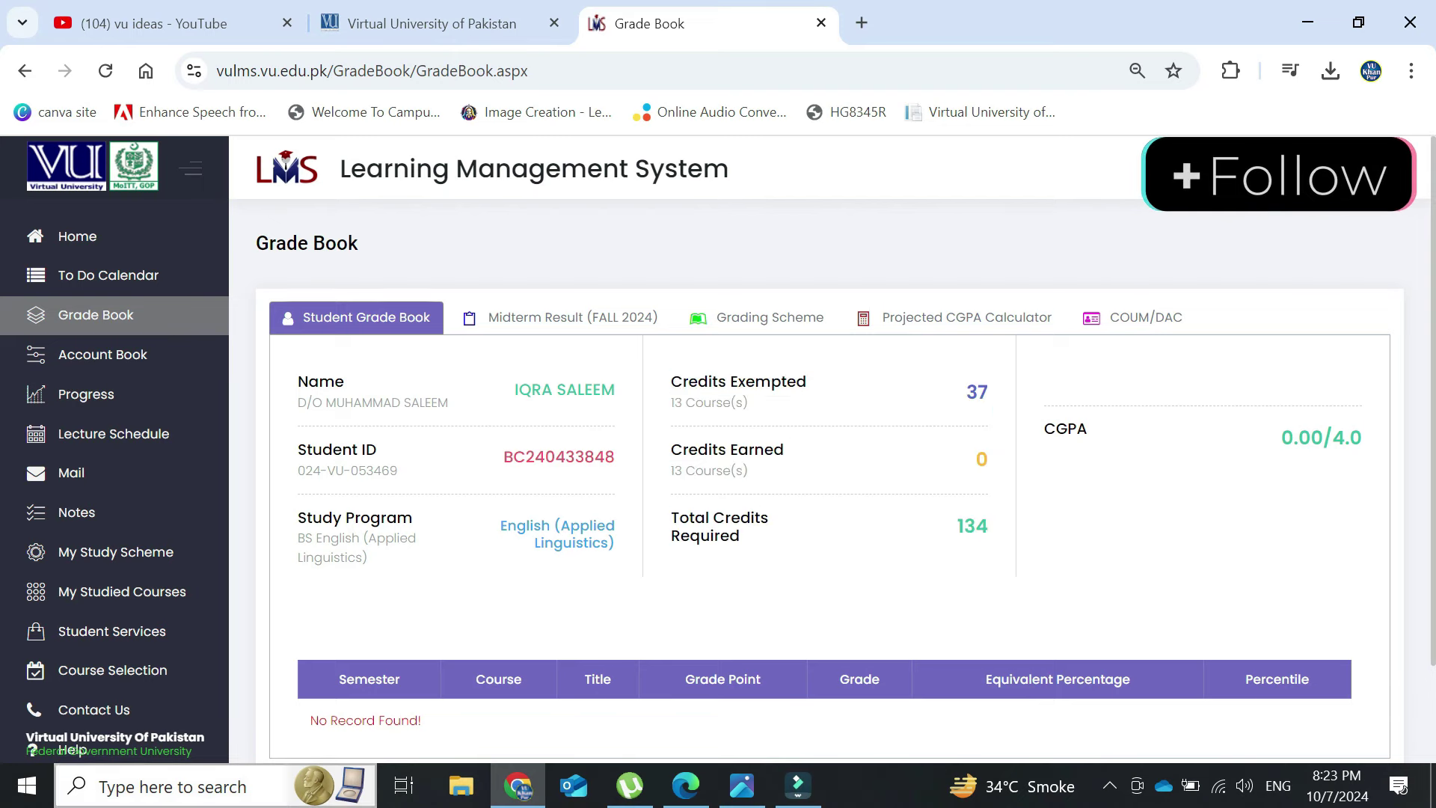
- Open the Calculator app and subtract the 37 exempted credits from the 134 total credits required
{"action": "left_click", "coordinate": [180, 786]}
{"action": "type", "text": "cal"}
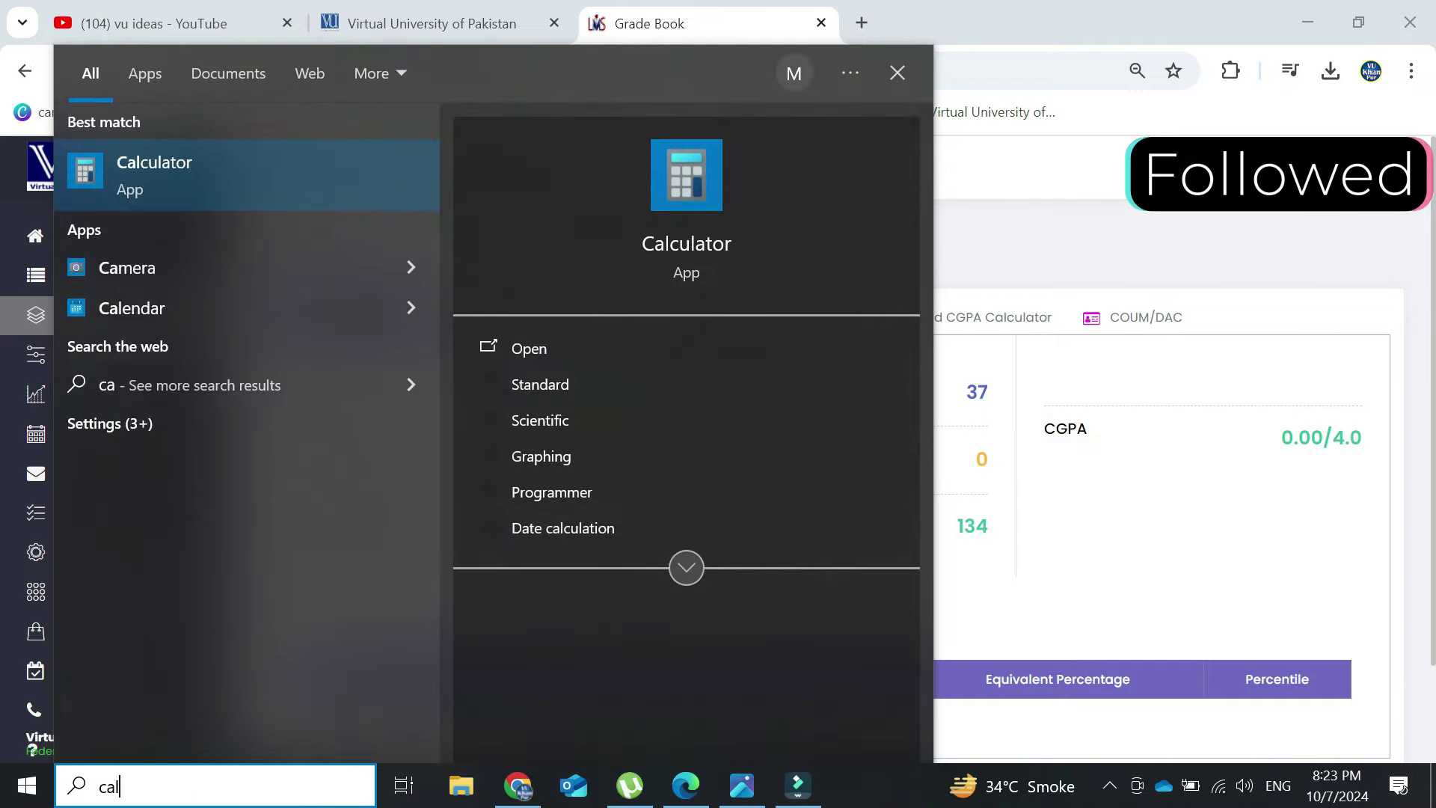
{"action": "key", "text": "Return"}
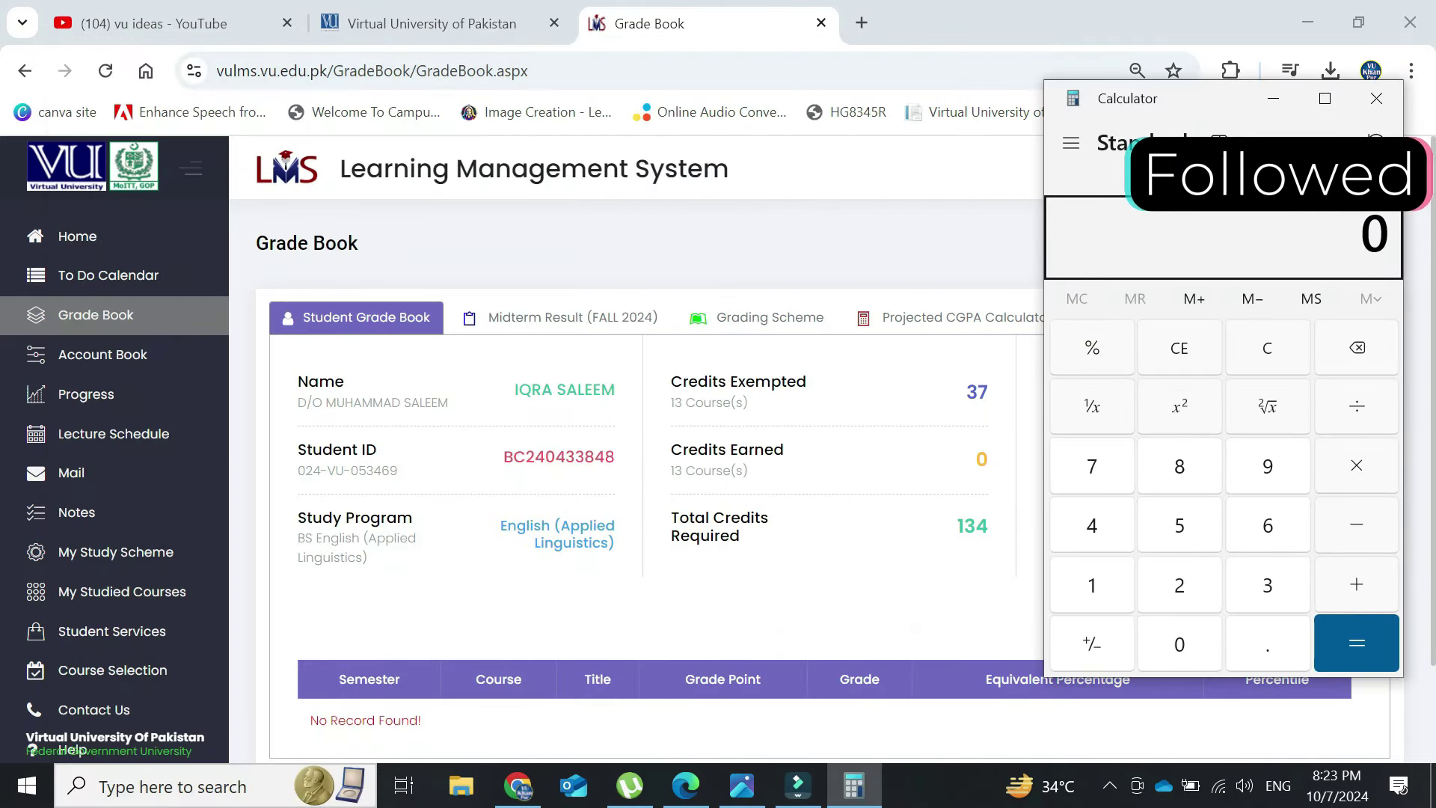
{"action": "type", "text": "134"}
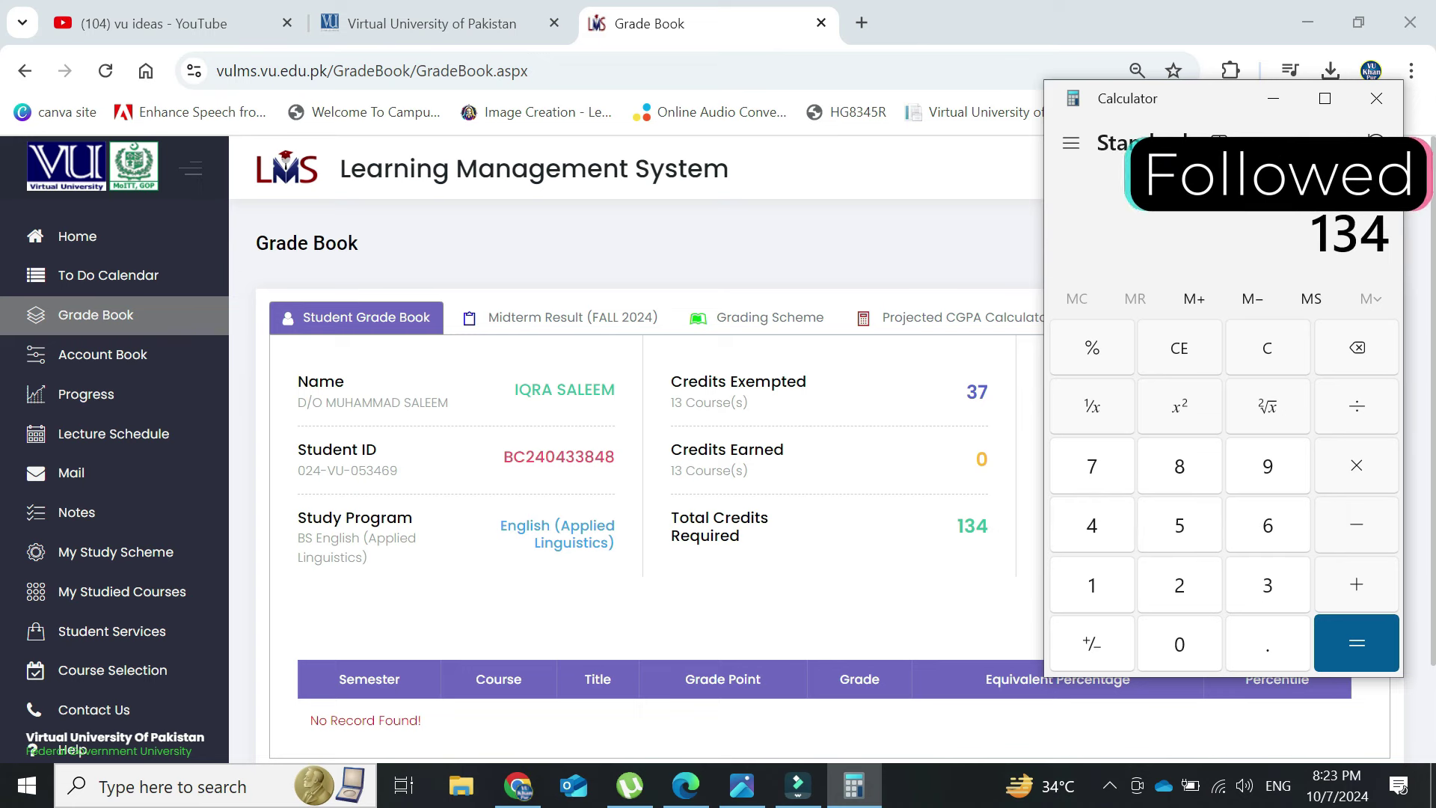
{"action": "type", "text": "-3"}
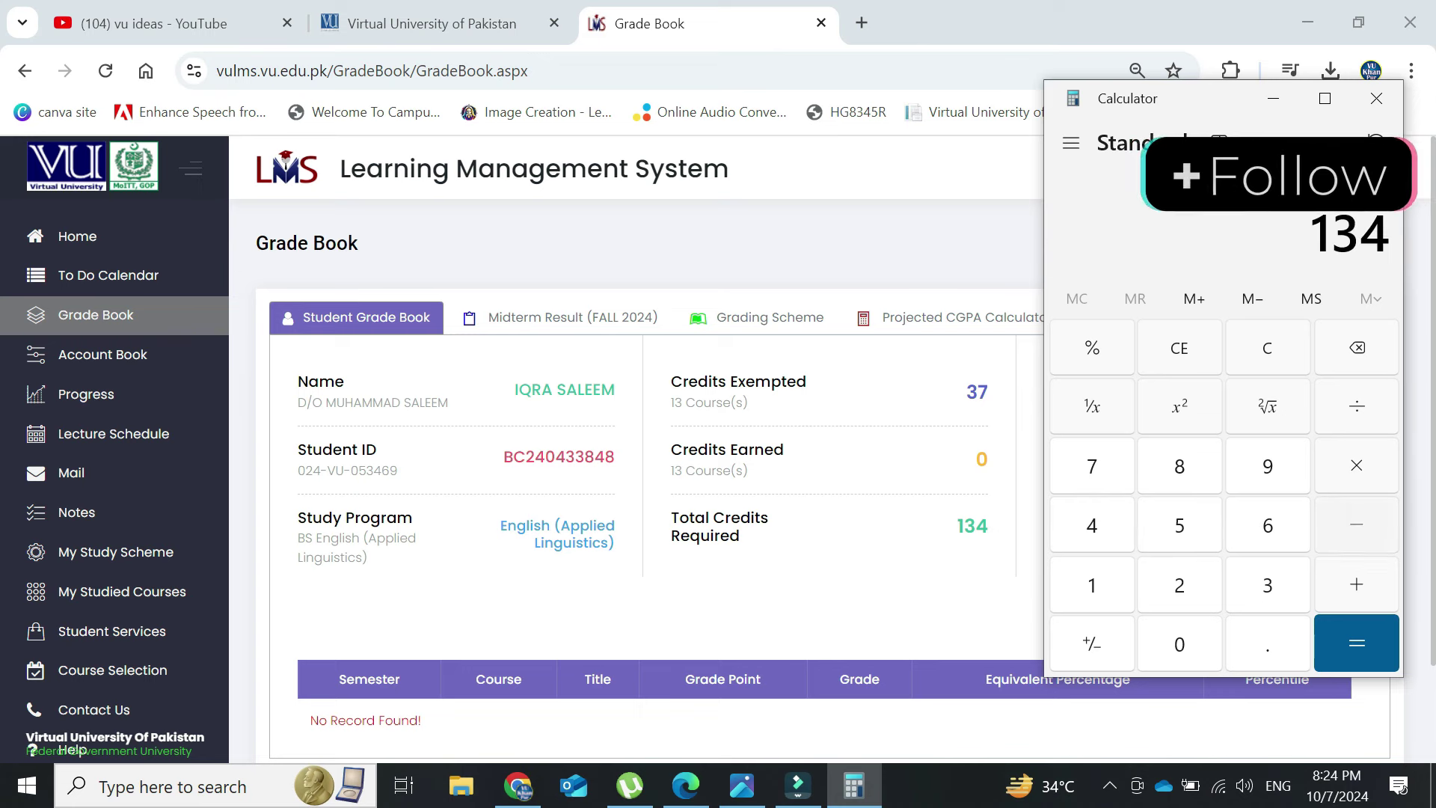
{"action": "type", "text": "7"}
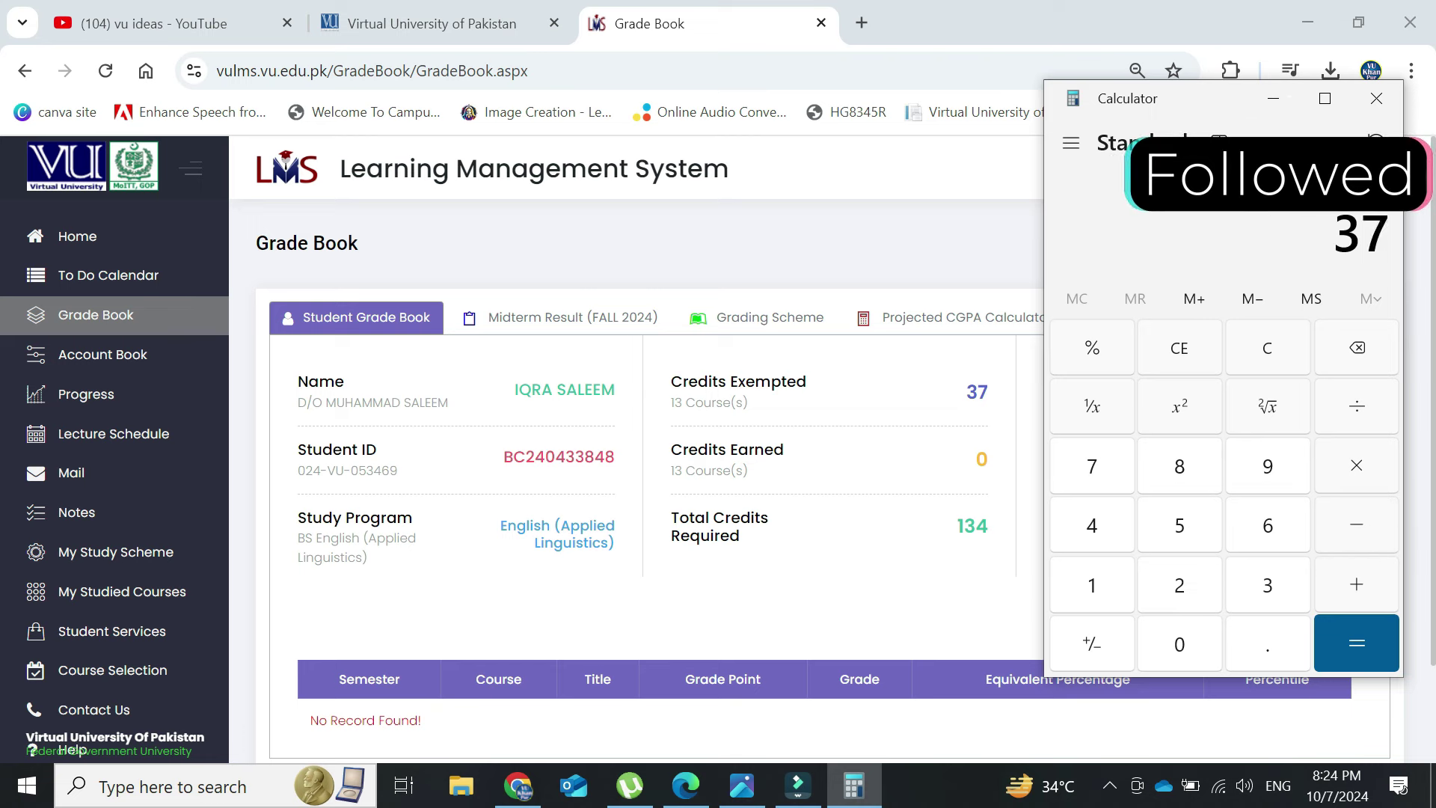
{"action": "double_click", "coordinate": [976, 392]}
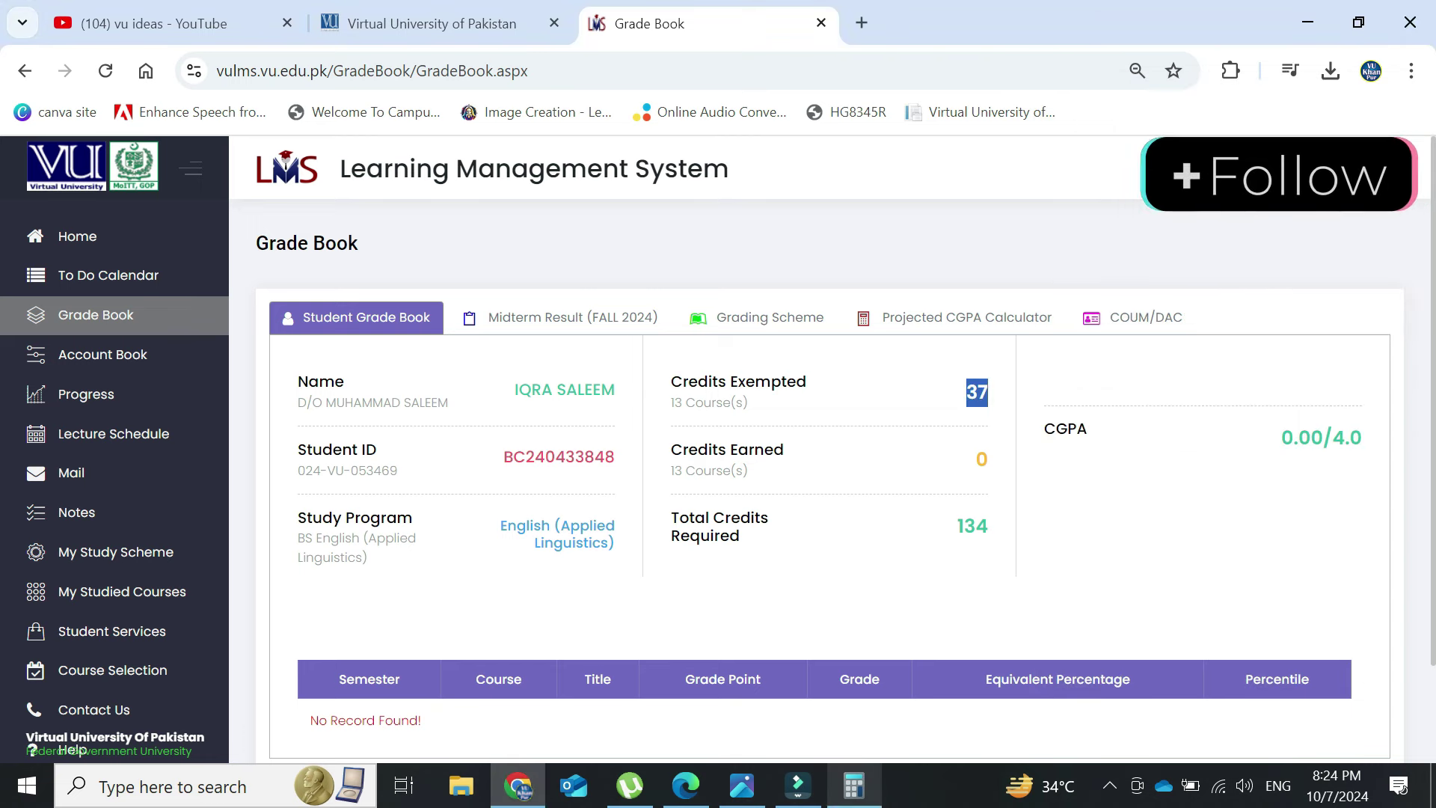
{"action": "left_click", "coordinate": [853, 785]}
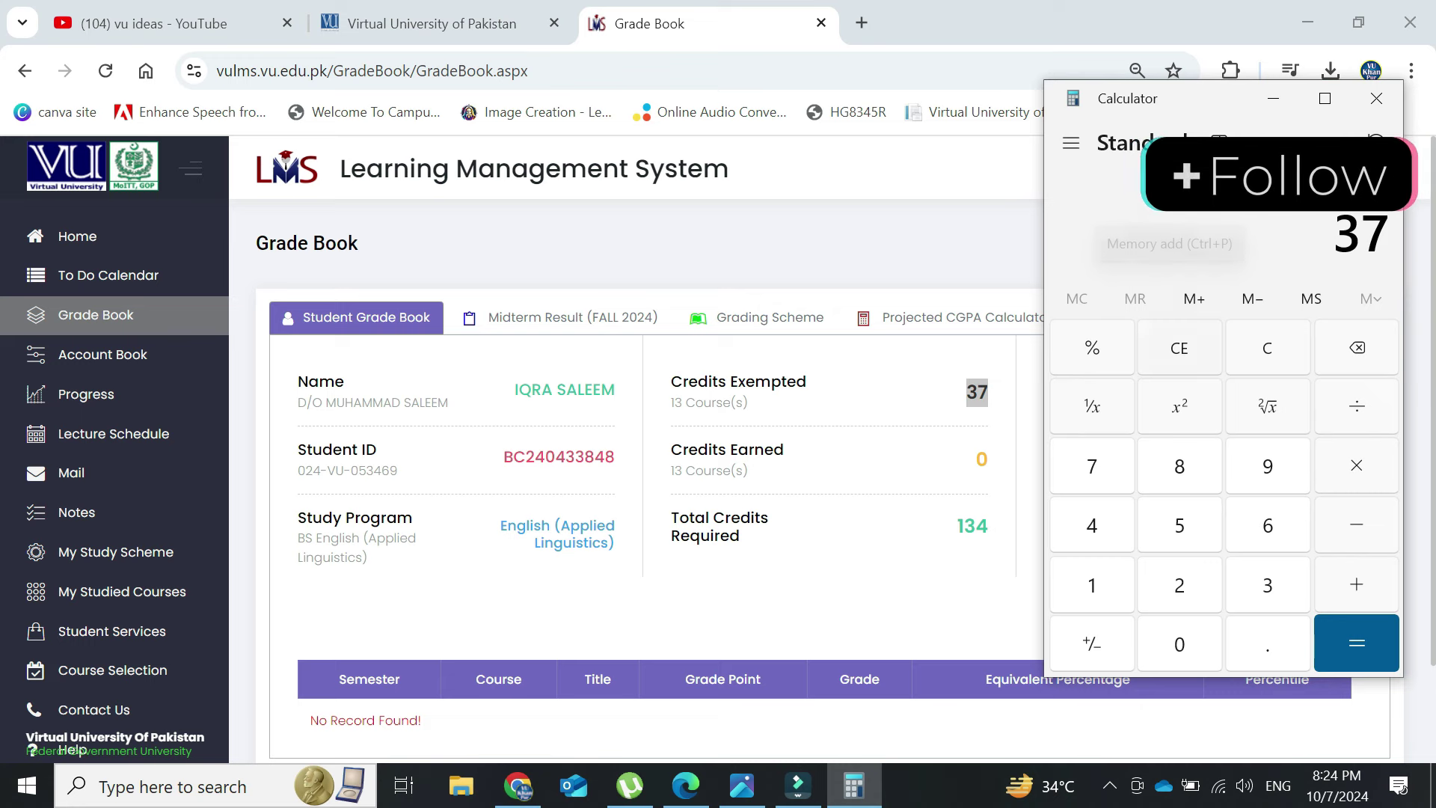
{"action": "left_click", "coordinate": [1357, 643]}
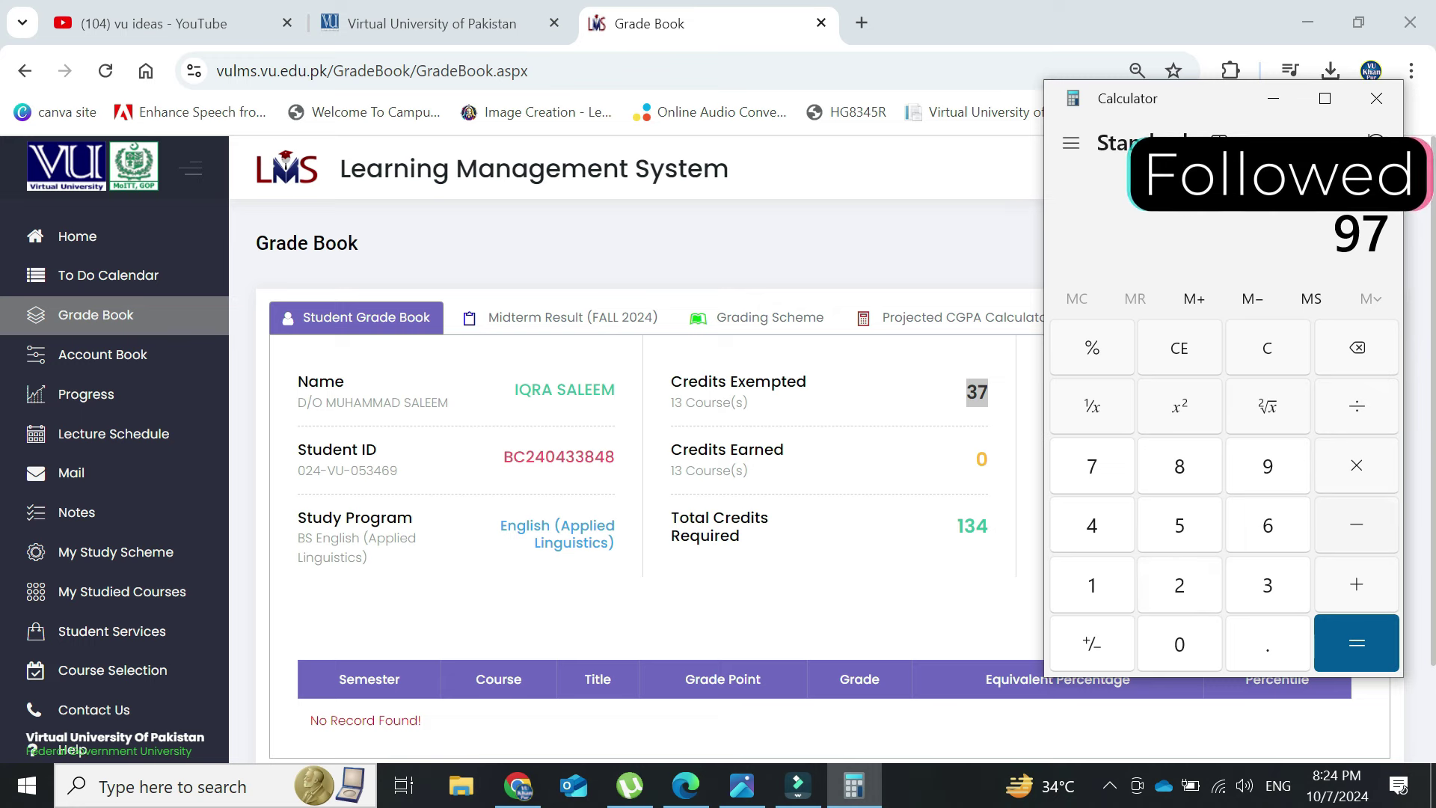
- Divide the remaining credits by 21 in Calculator and return to the grade book in the browser
{"action": "type", "text": "/21"}
{"action": "key", "text": "Return"}
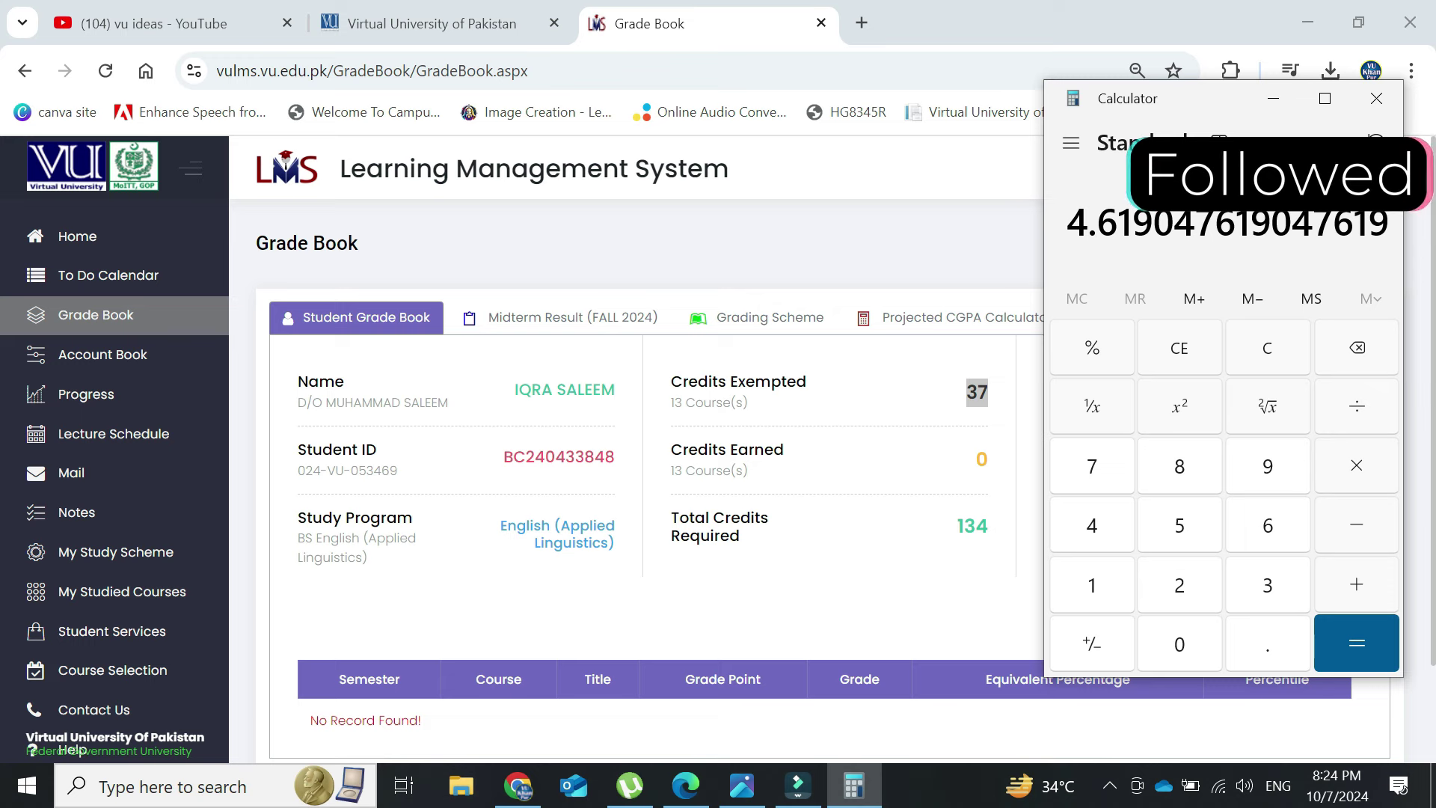
{"action": "left_click", "coordinate": [845, 479]}
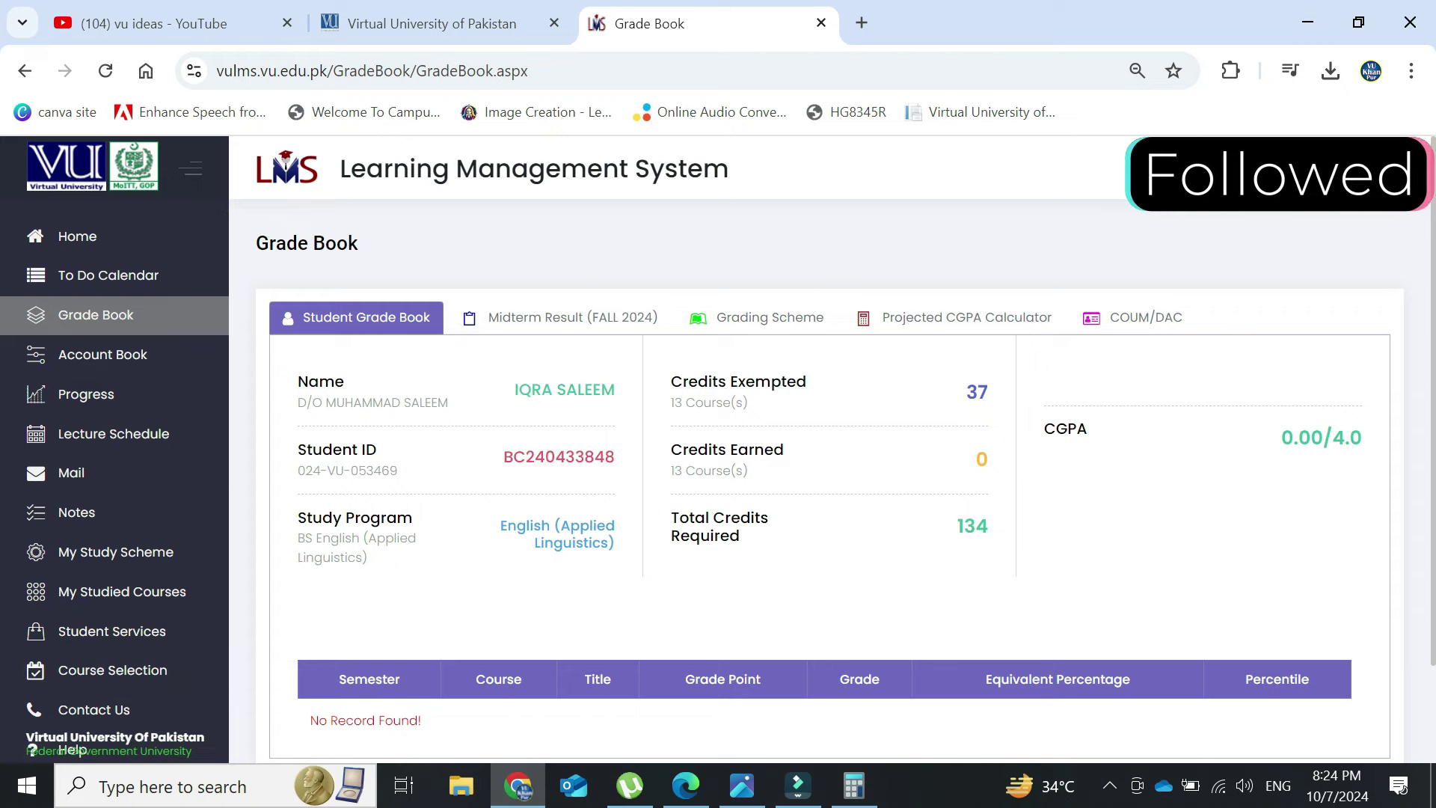
- Switch to the photo viewer to look at bs english 5th.jpg, and return to the browser
{"action": "left_click", "coordinate": [742, 786]}
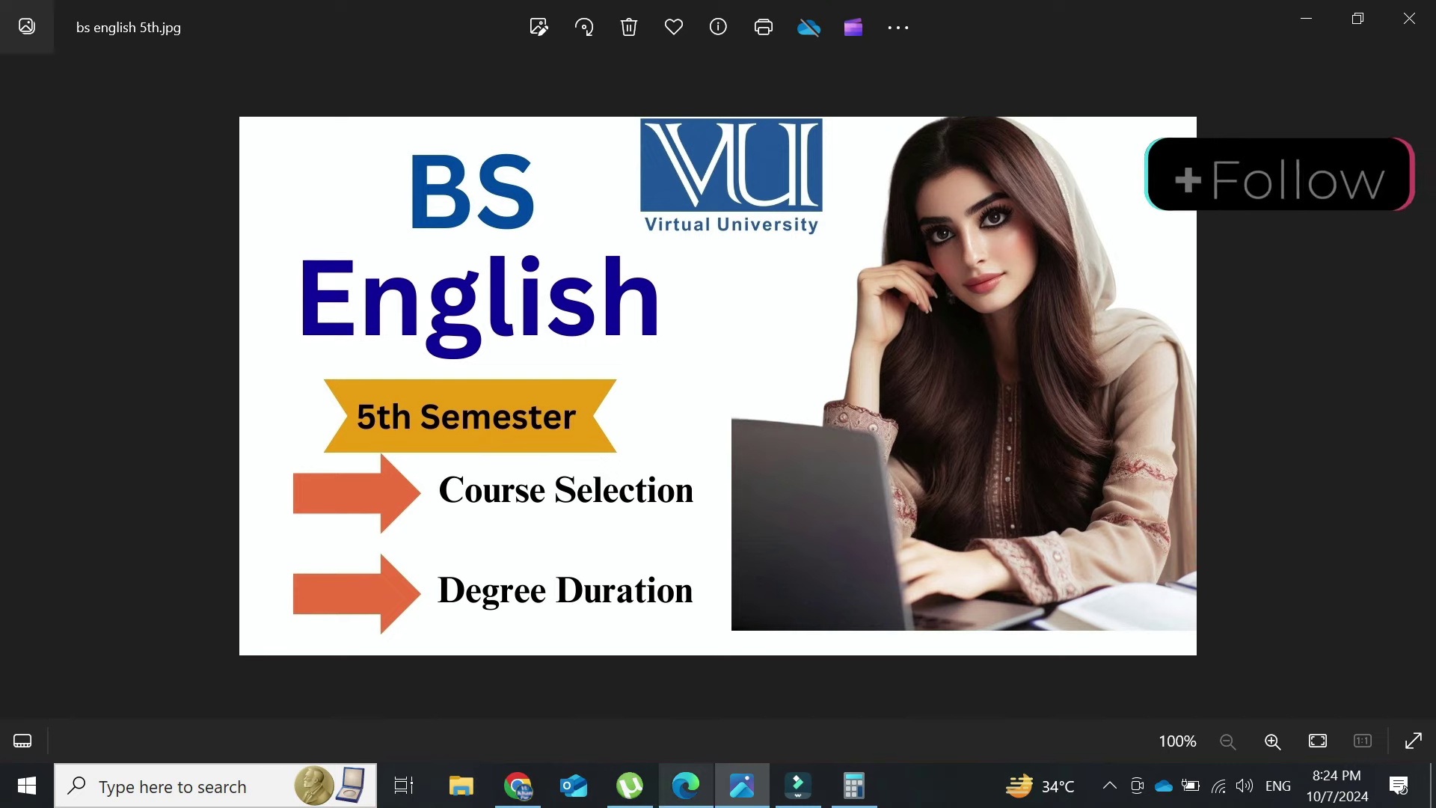
{"action": "left_click", "coordinate": [518, 786]}
- Open My Study Scheme and examine the pending and exempted courses in Semesters 1 to 3
{"action": "scroll", "coordinate": [113, 309], "scroll_direction": "down", "scroll_amount": 2}
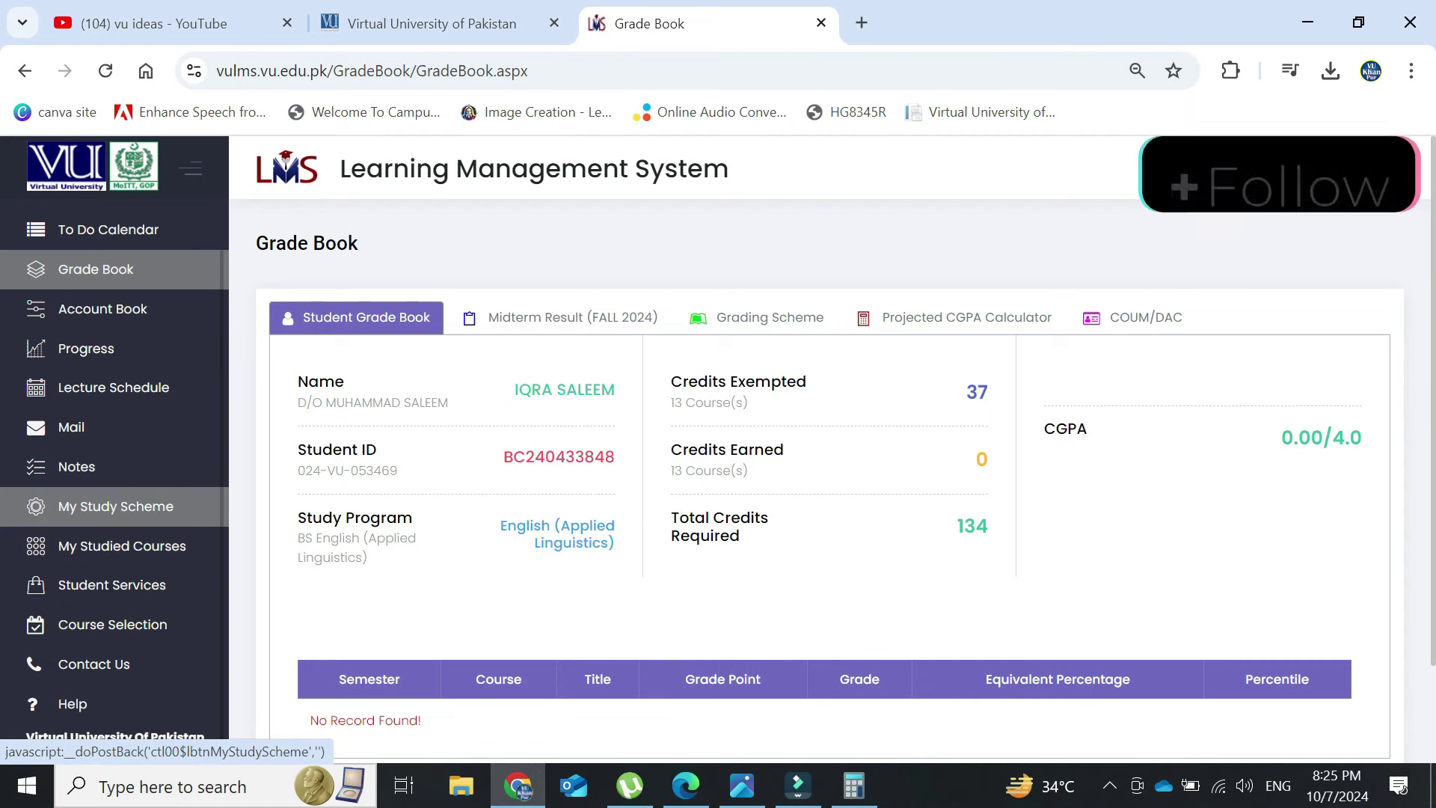
{"action": "left_click", "coordinate": [112, 506]}
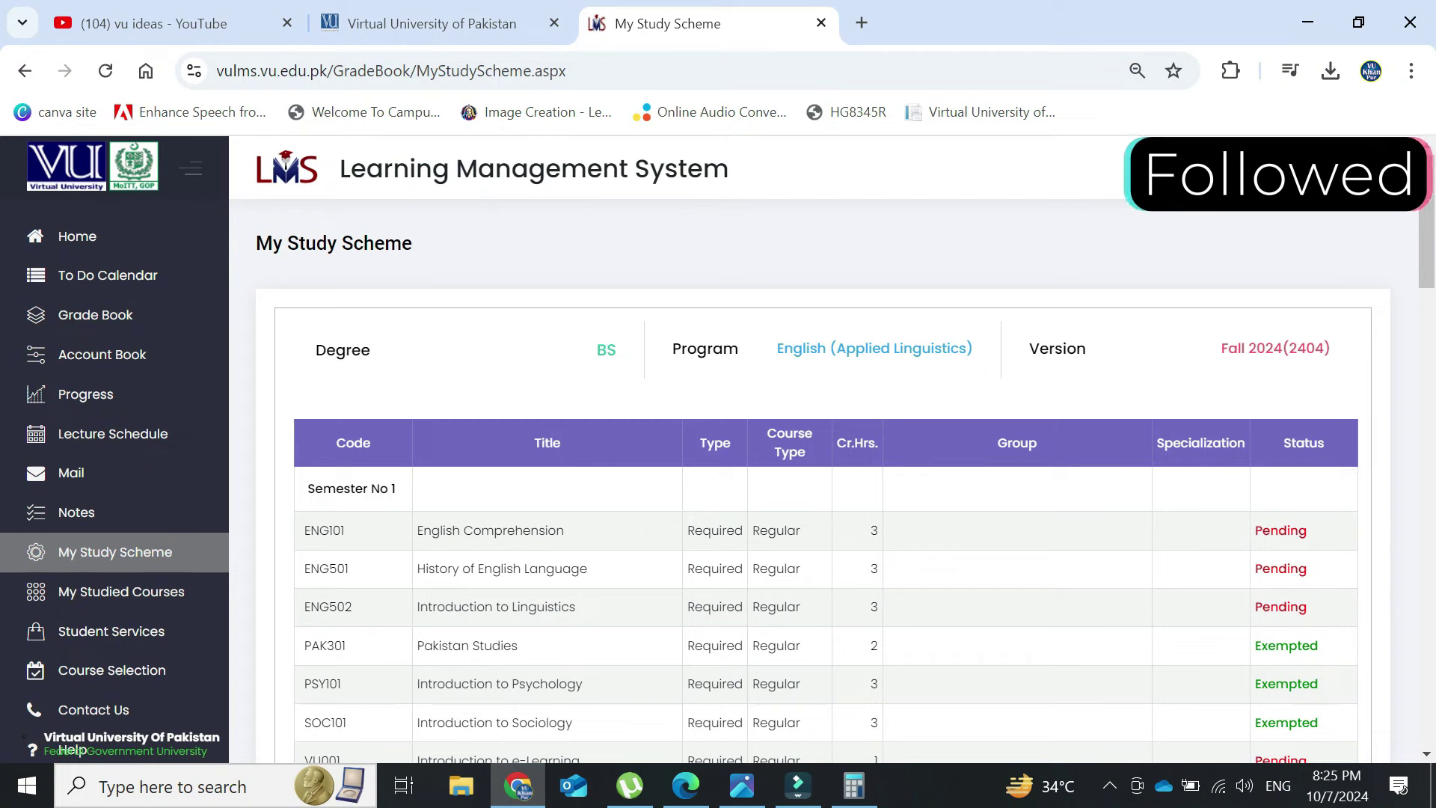
{"action": "scroll", "coordinate": [823, 479], "scroll_direction": "down", "scroll_amount": 1}
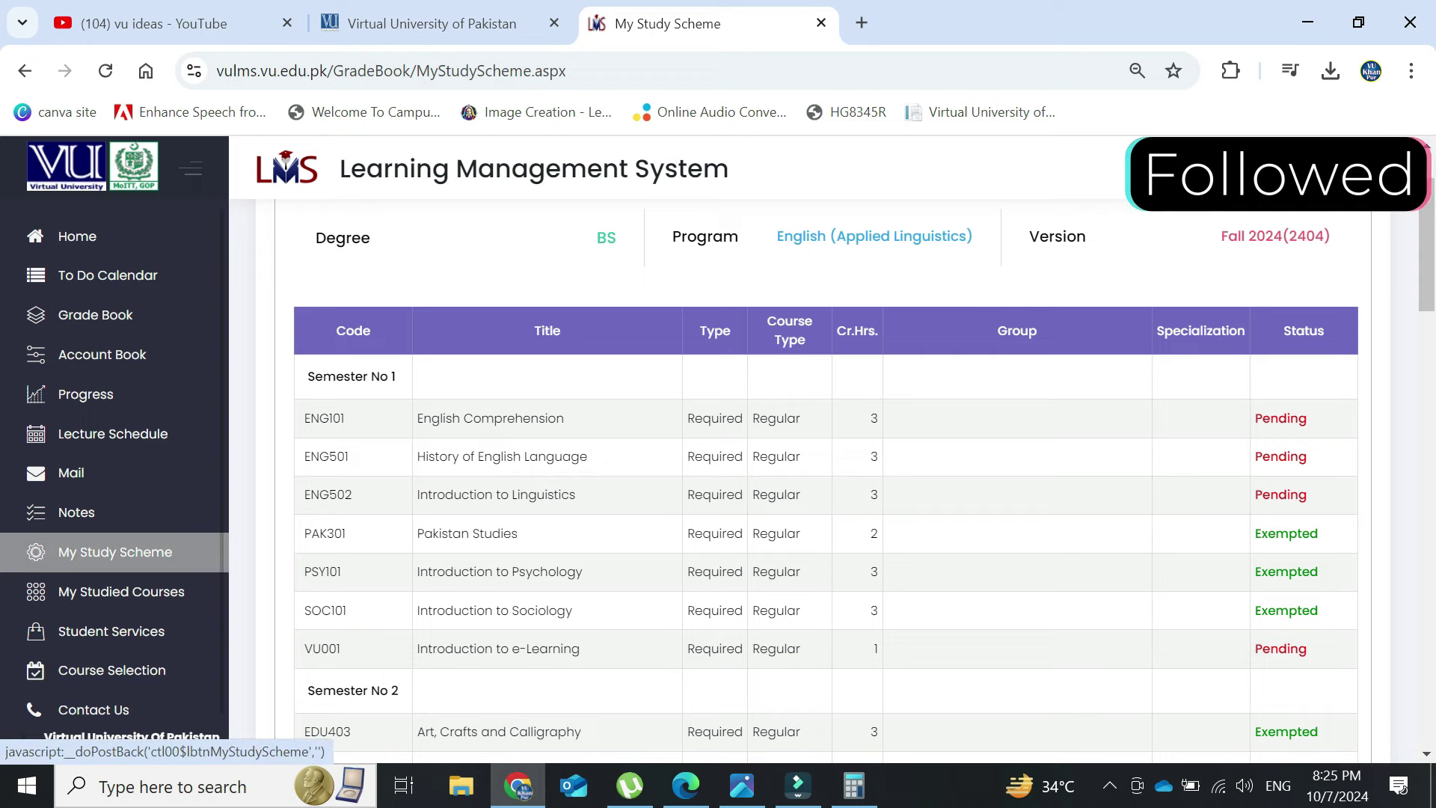
{"action": "scroll", "coordinate": [826, 479], "scroll_direction": "down", "scroll_amount": 2}
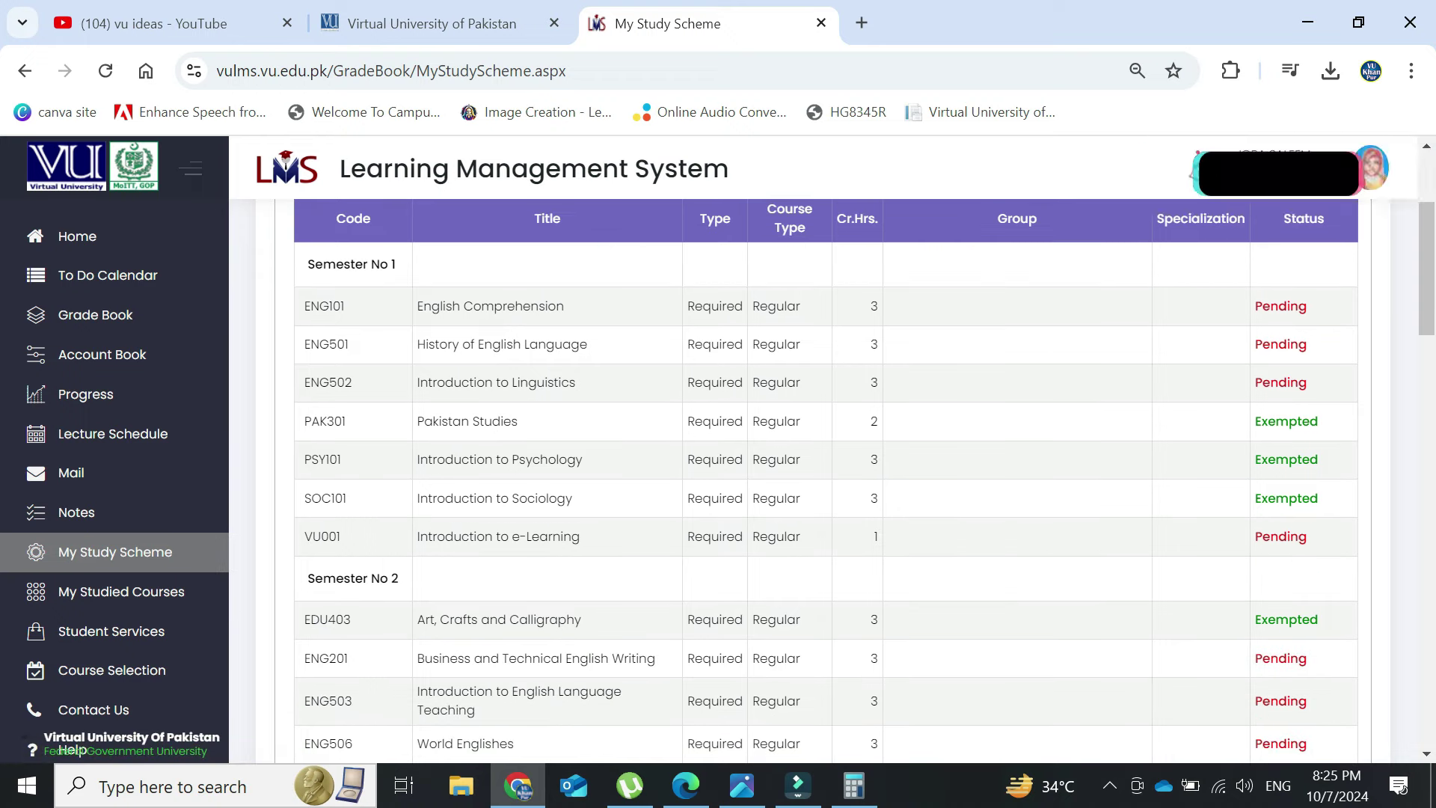
{"action": "scroll", "coordinate": [826, 478], "scroll_direction": "down", "scroll_amount": 2}
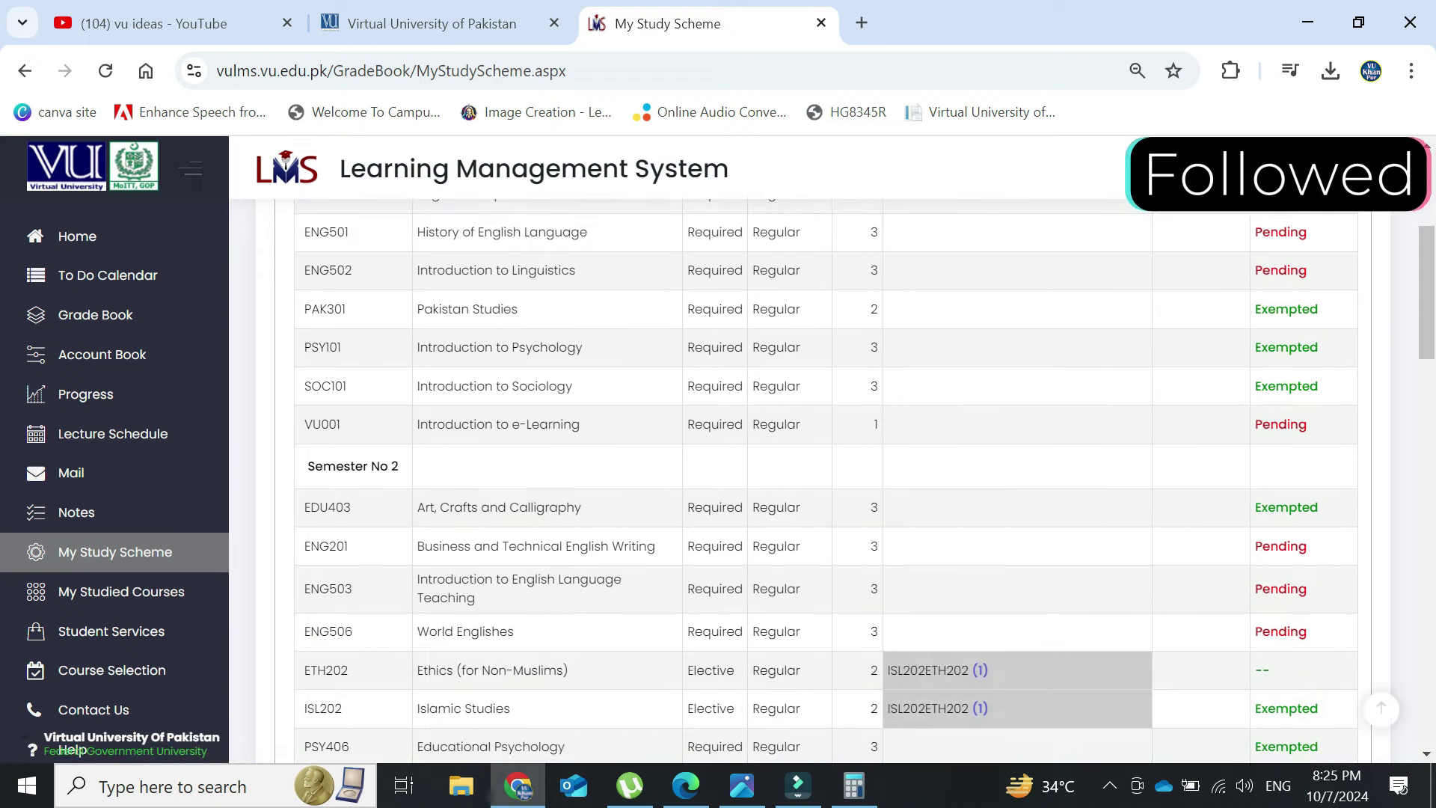
{"action": "scroll", "coordinate": [827, 479], "scroll_direction": "down", "scroll_amount": 2}
{"action": "scroll", "coordinate": [826, 479], "scroll_direction": "down", "scroll_amount": 2}
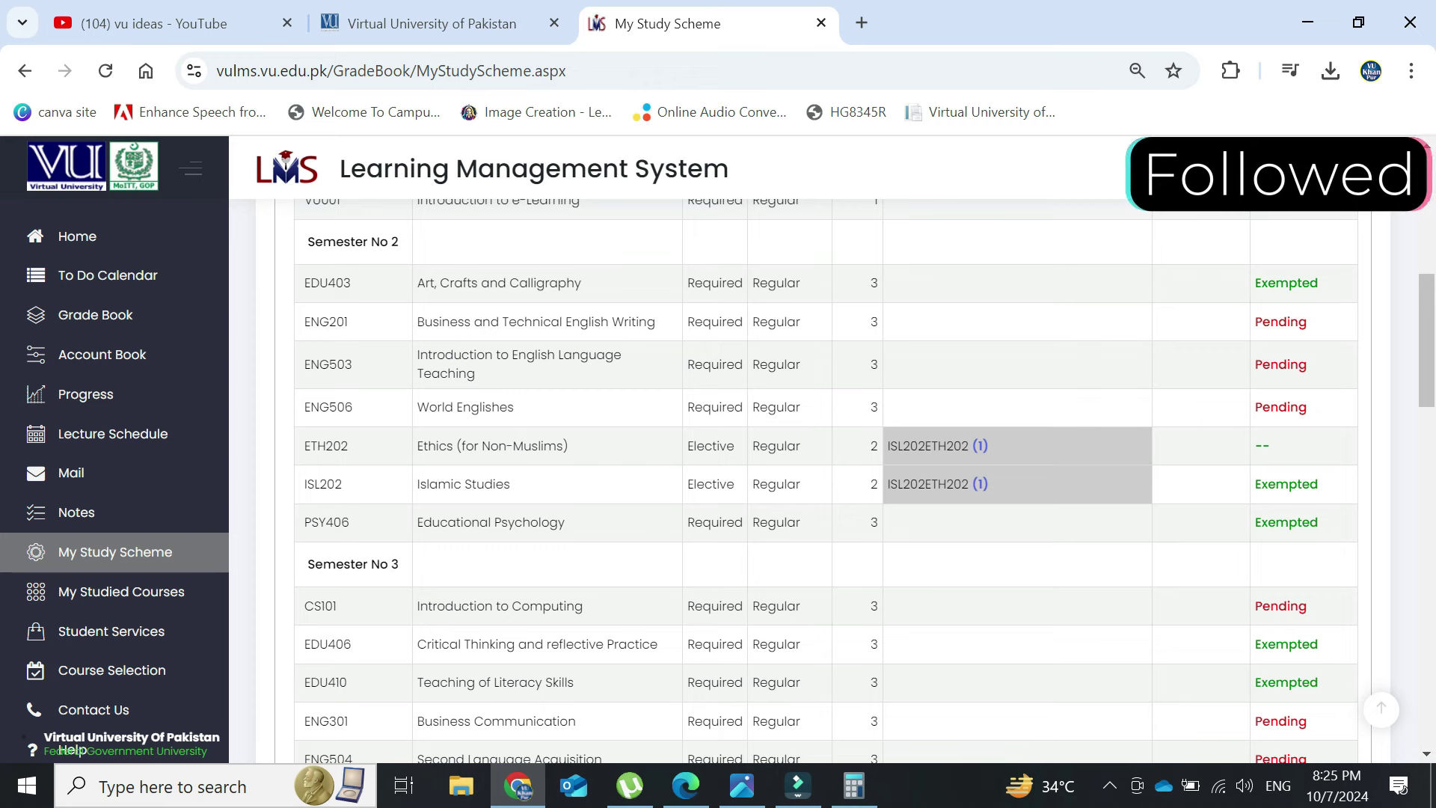
{"action": "scroll", "coordinate": [823, 479], "scroll_direction": "down", "scroll_amount": 1}
{"action": "scroll", "coordinate": [822, 478], "scroll_direction": "up", "scroll_amount": 6}
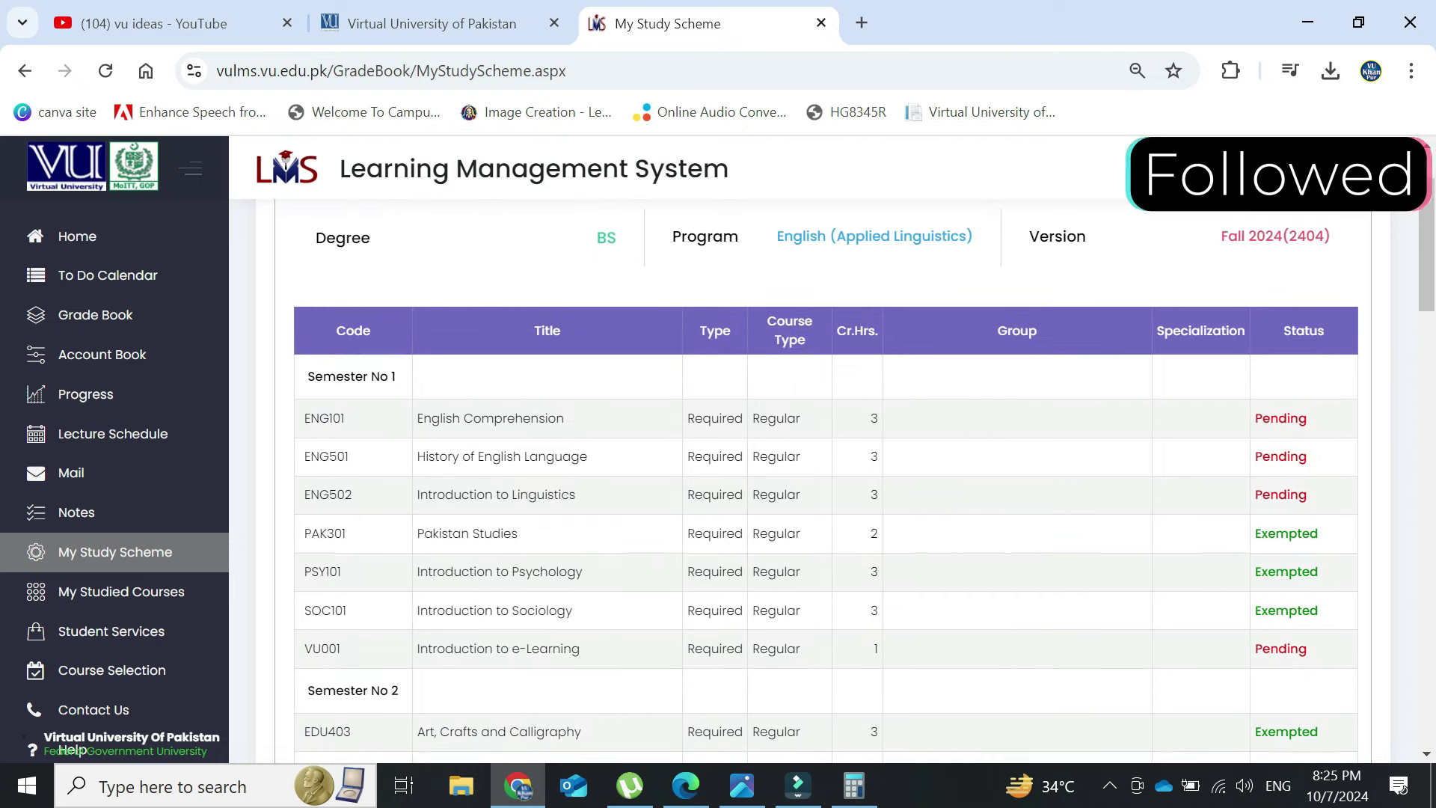
{"action": "scroll", "coordinate": [822, 478], "scroll_direction": "down", "scroll_amount": 2}
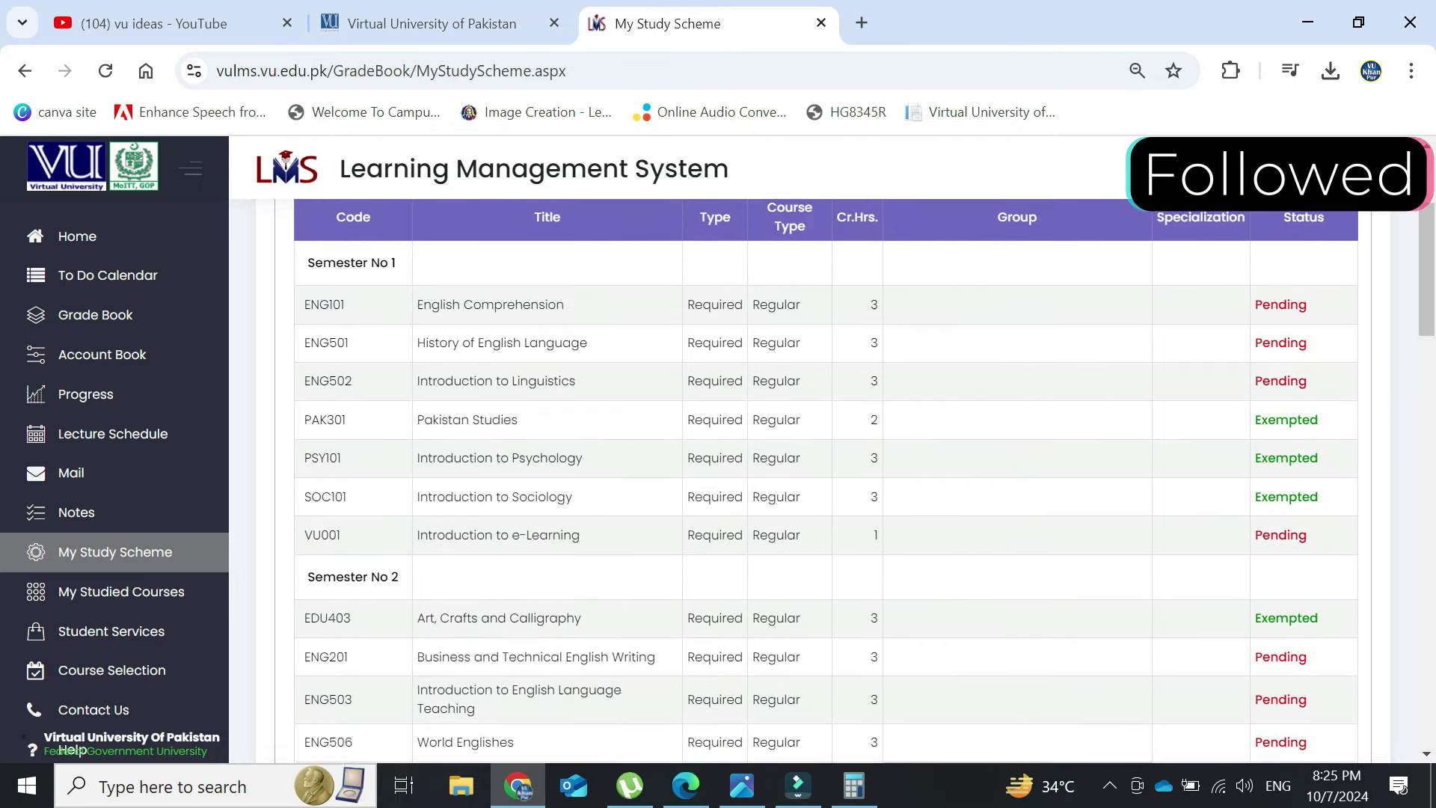
{"action": "scroll", "coordinate": [822, 478], "scroll_direction": "down", "scroll_amount": 1}
{"action": "scroll", "coordinate": [822, 478], "scroll_direction": "up", "scroll_amount": 1}
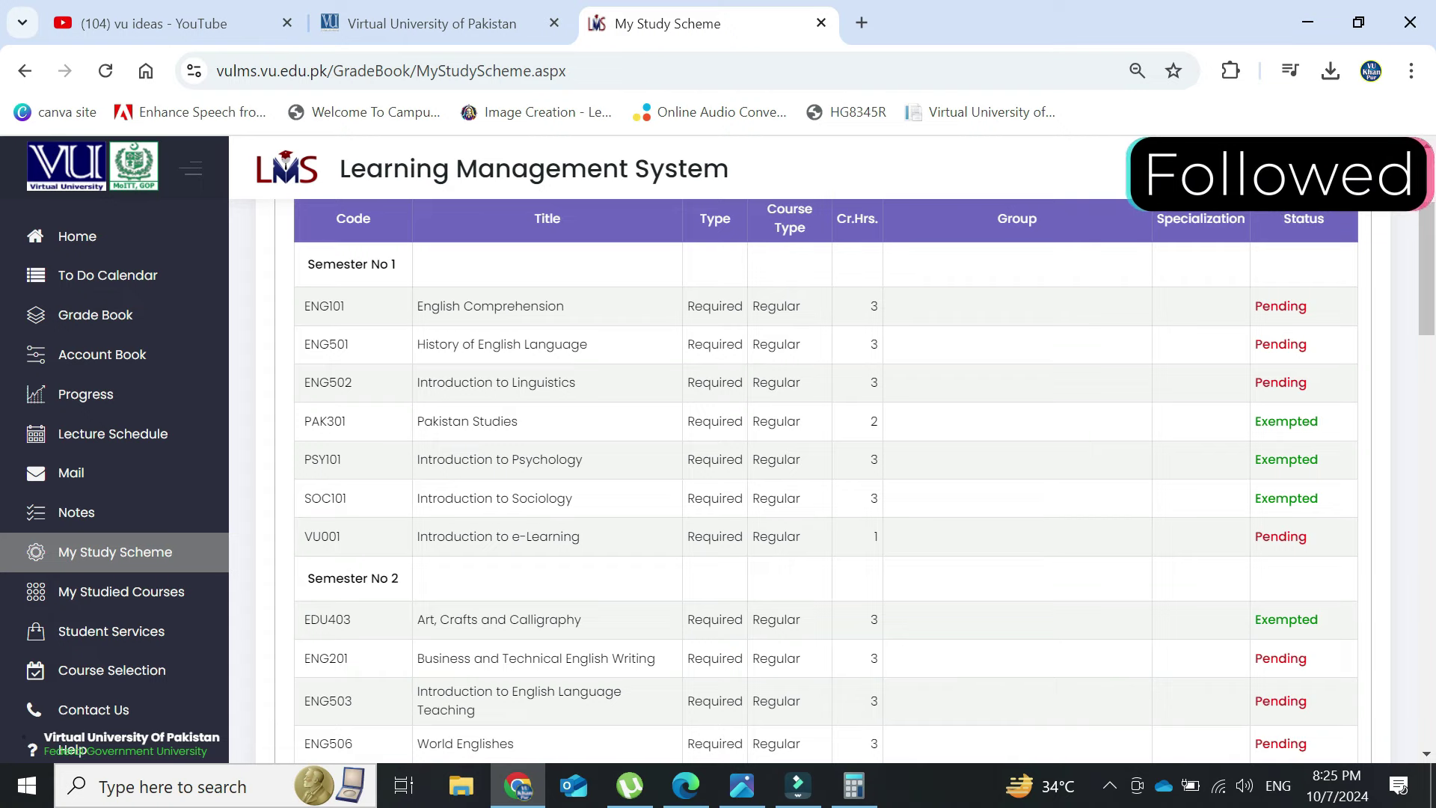
- Examine the pending and exempted courses listed for Semesters 1 to 4 in the study scheme
{"action": "scroll", "coordinate": [823, 478], "scroll_direction": "down", "scroll_amount": 1}
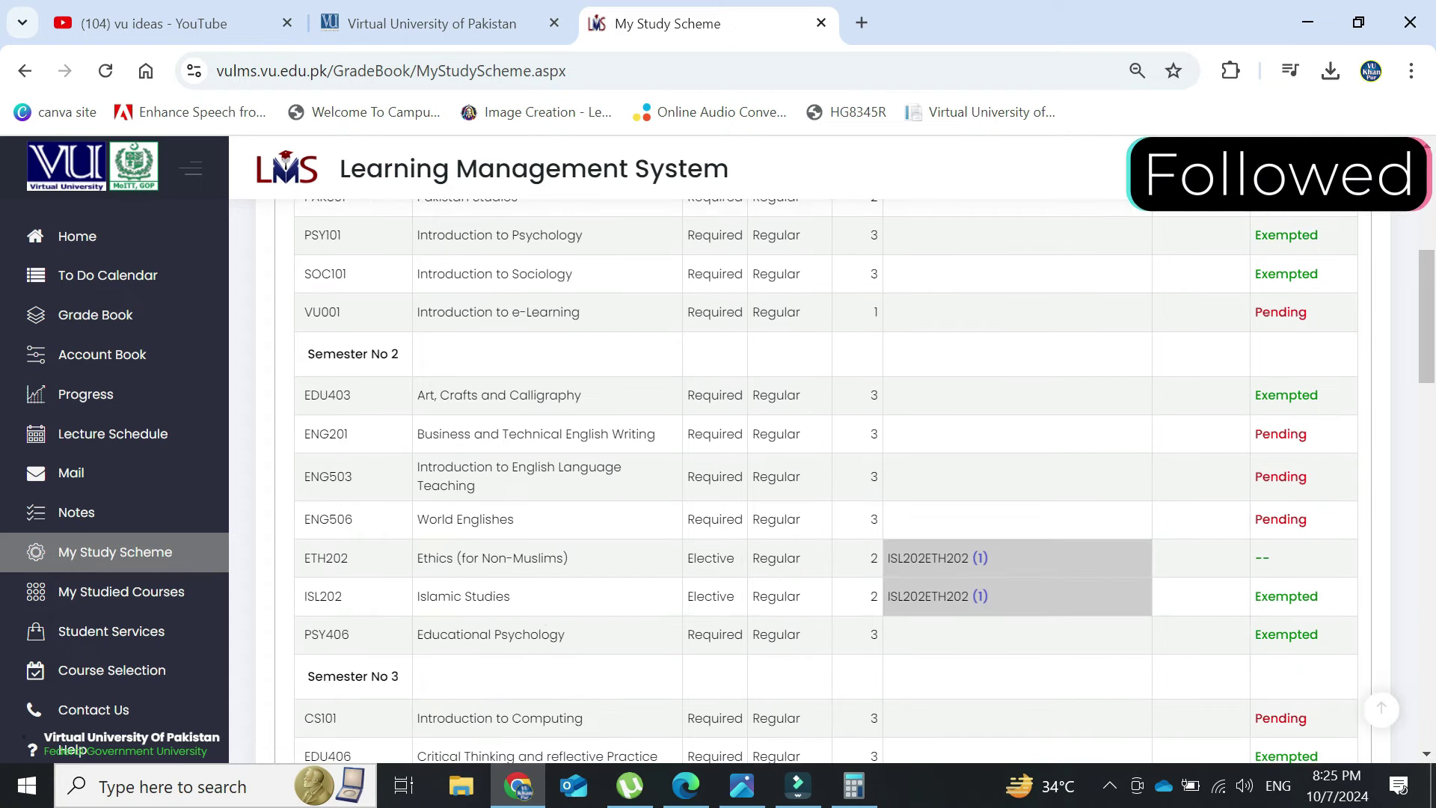
{"action": "scroll", "coordinate": [825, 478], "scroll_direction": "down", "scroll_amount": 5}
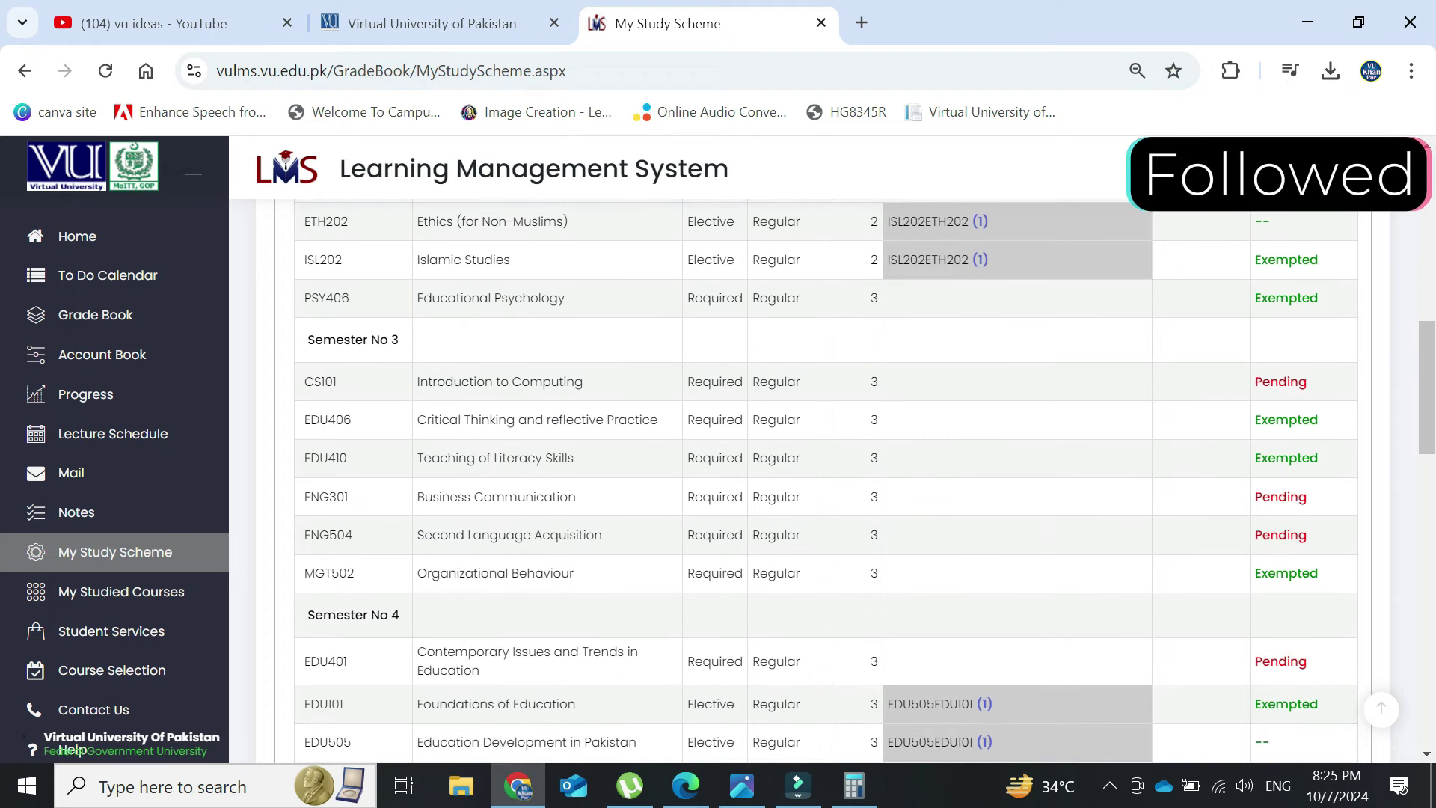
{"action": "scroll", "coordinate": [826, 478], "scroll_direction": "down", "scroll_amount": 2}
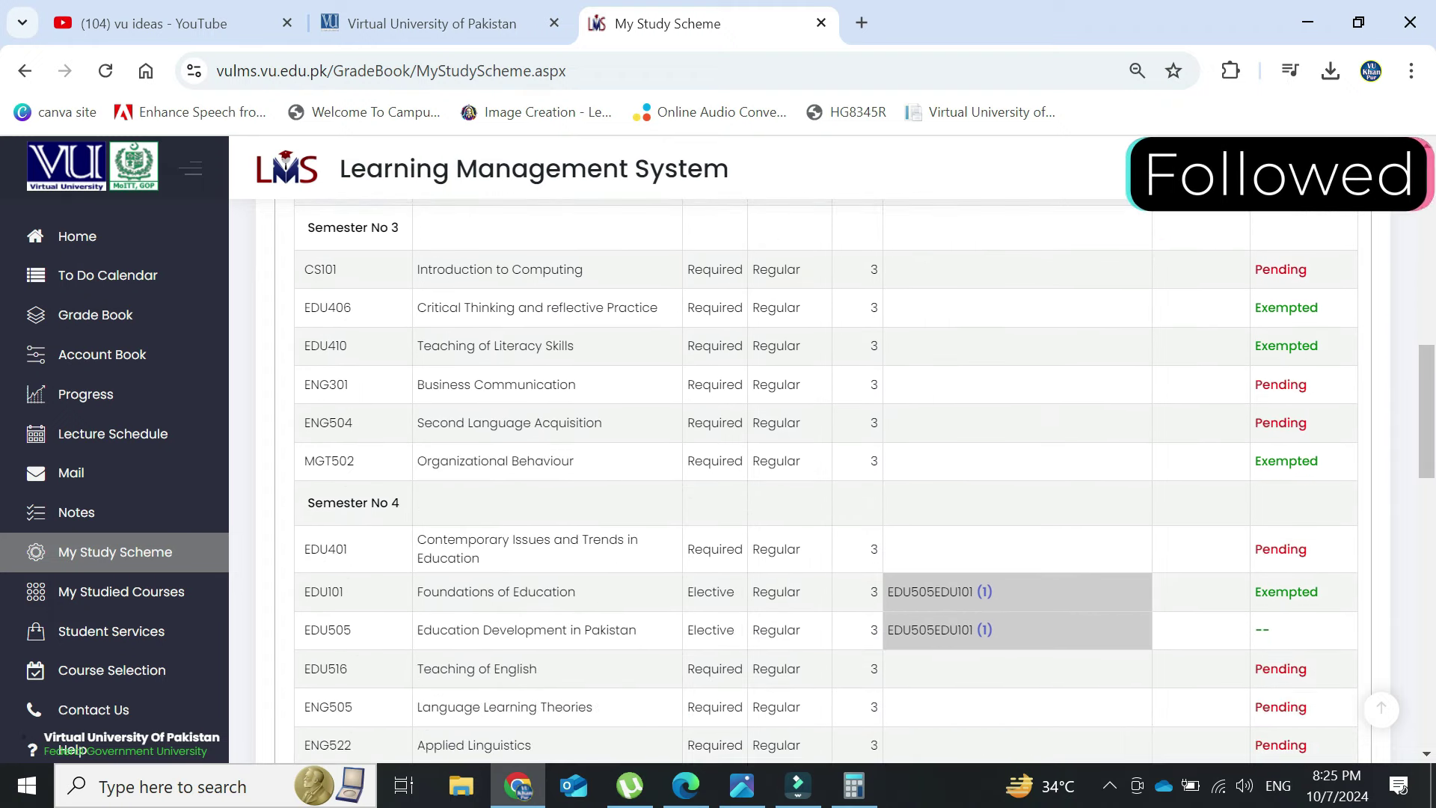
{"action": "scroll", "coordinate": [825, 479], "scroll_direction": "down", "scroll_amount": 2}
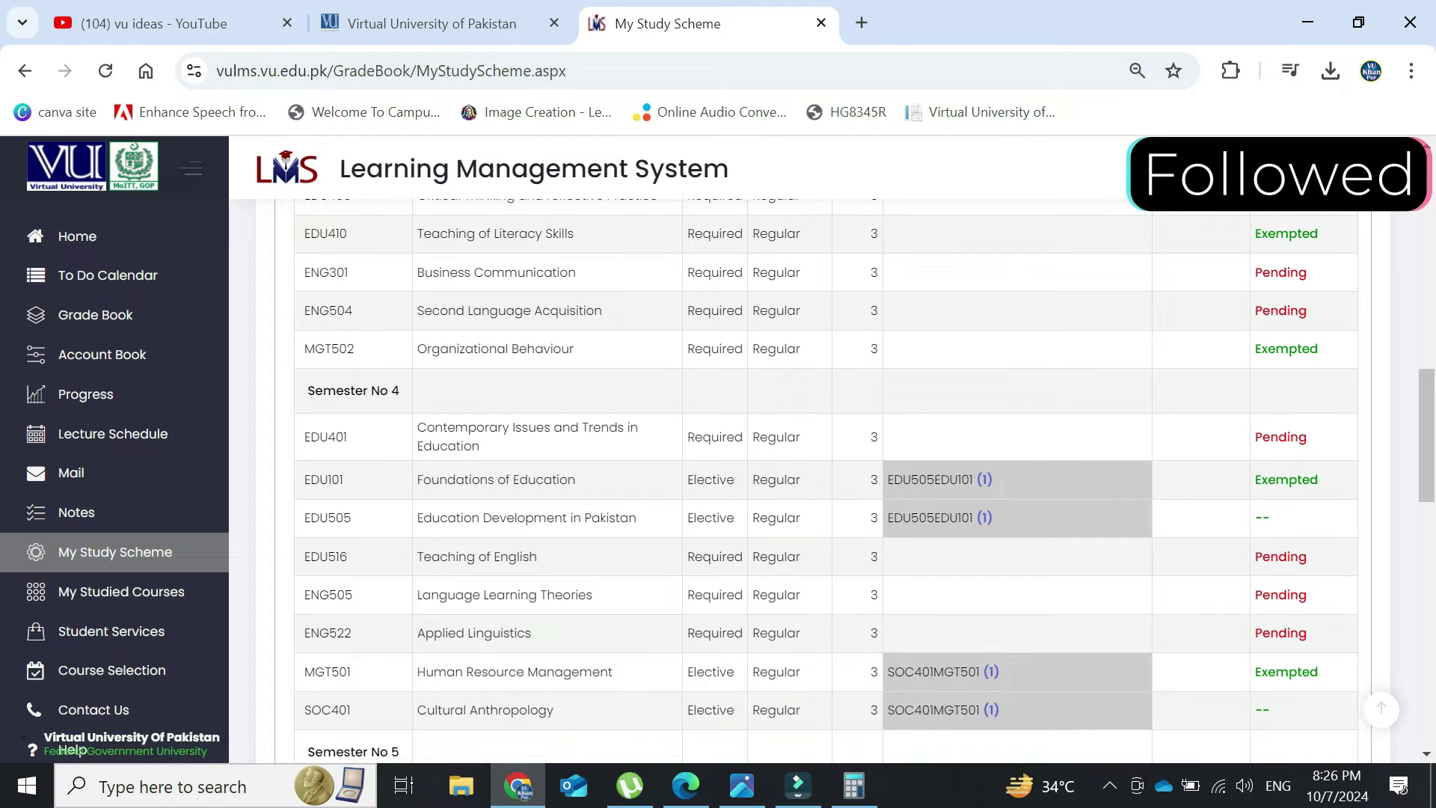
{"action": "scroll", "coordinate": [826, 479], "scroll_direction": "up", "scroll_amount": 8}
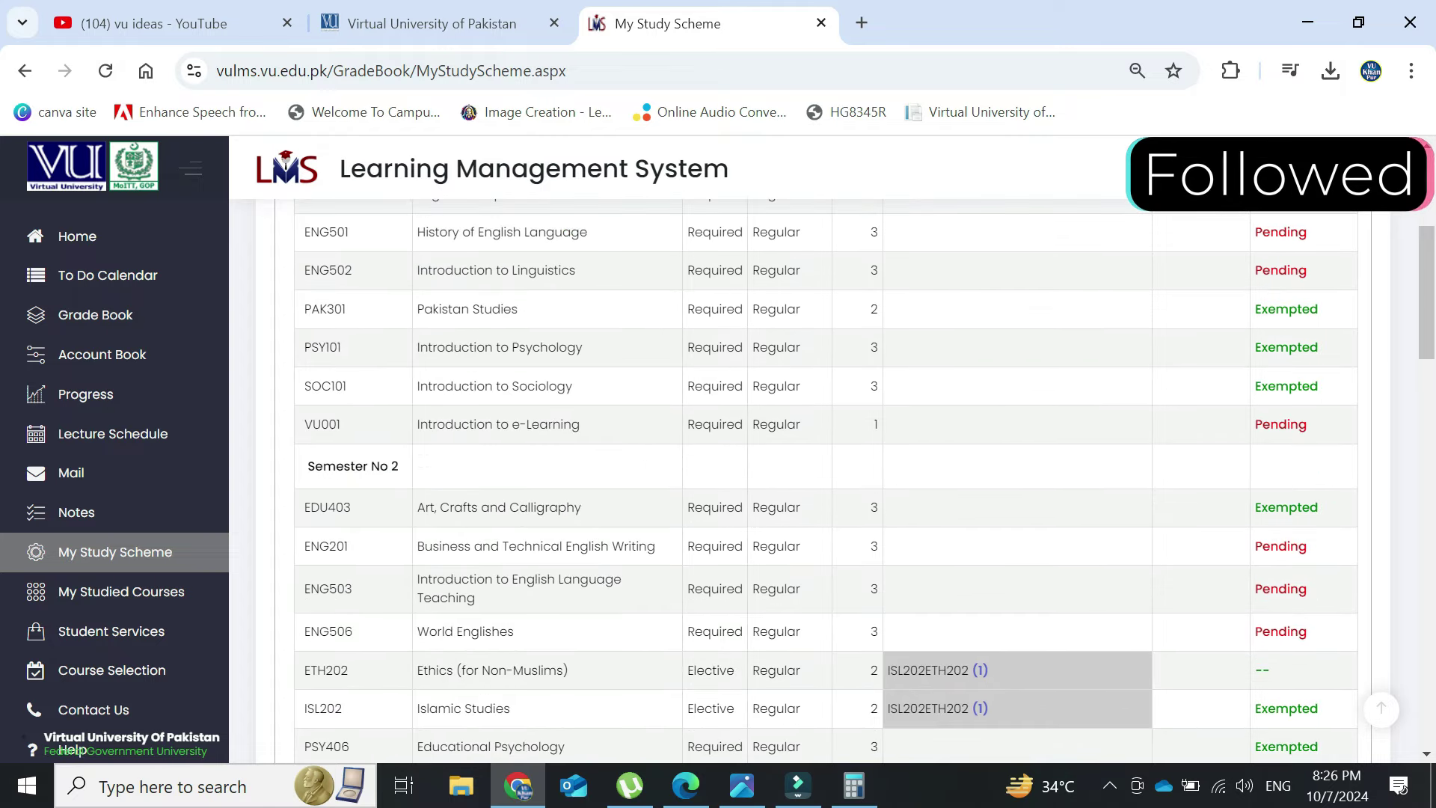
{"action": "scroll", "coordinate": [826, 479], "scroll_direction": "up", "scroll_amount": 4}
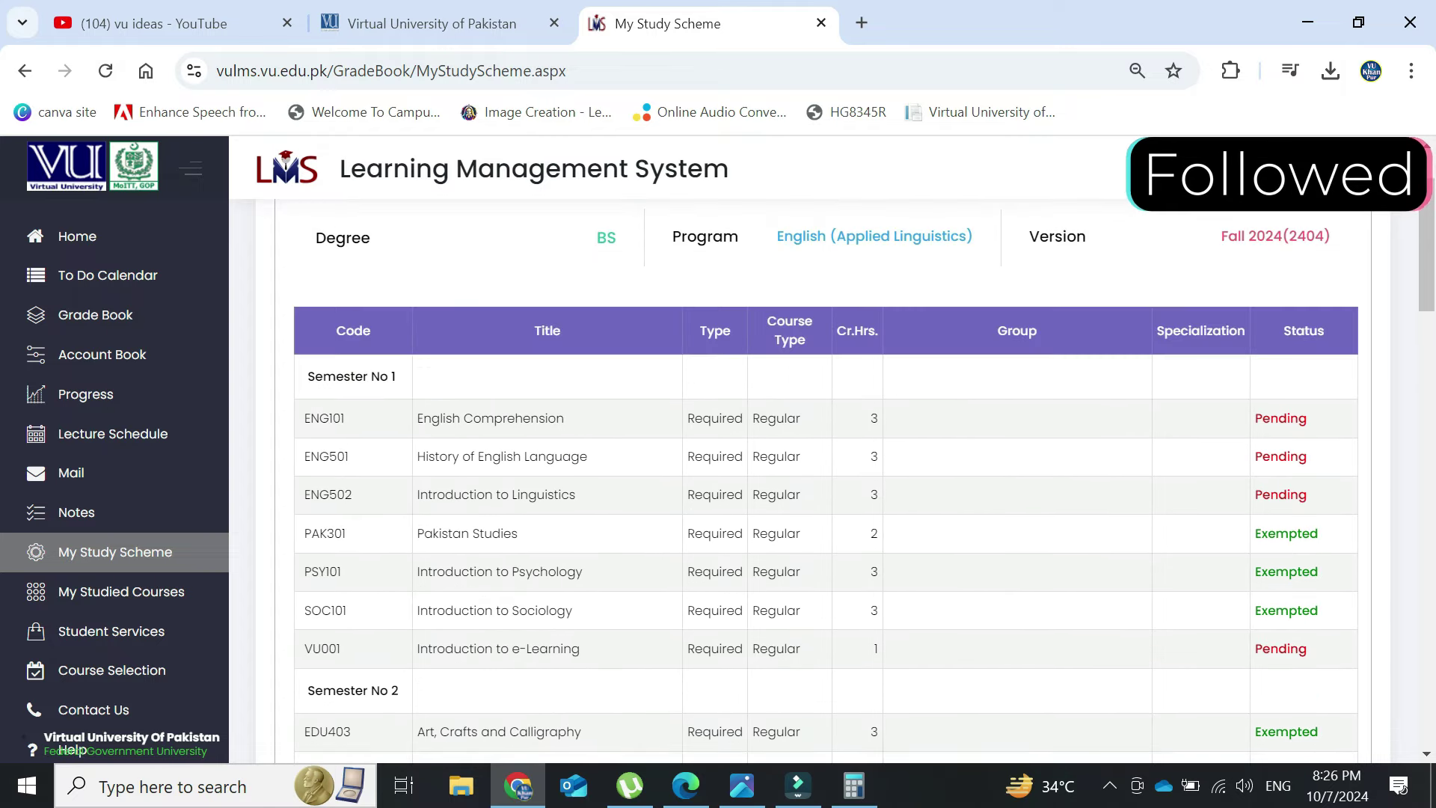
{"action": "scroll", "coordinate": [826, 478], "scroll_direction": "down", "scroll_amount": 2}
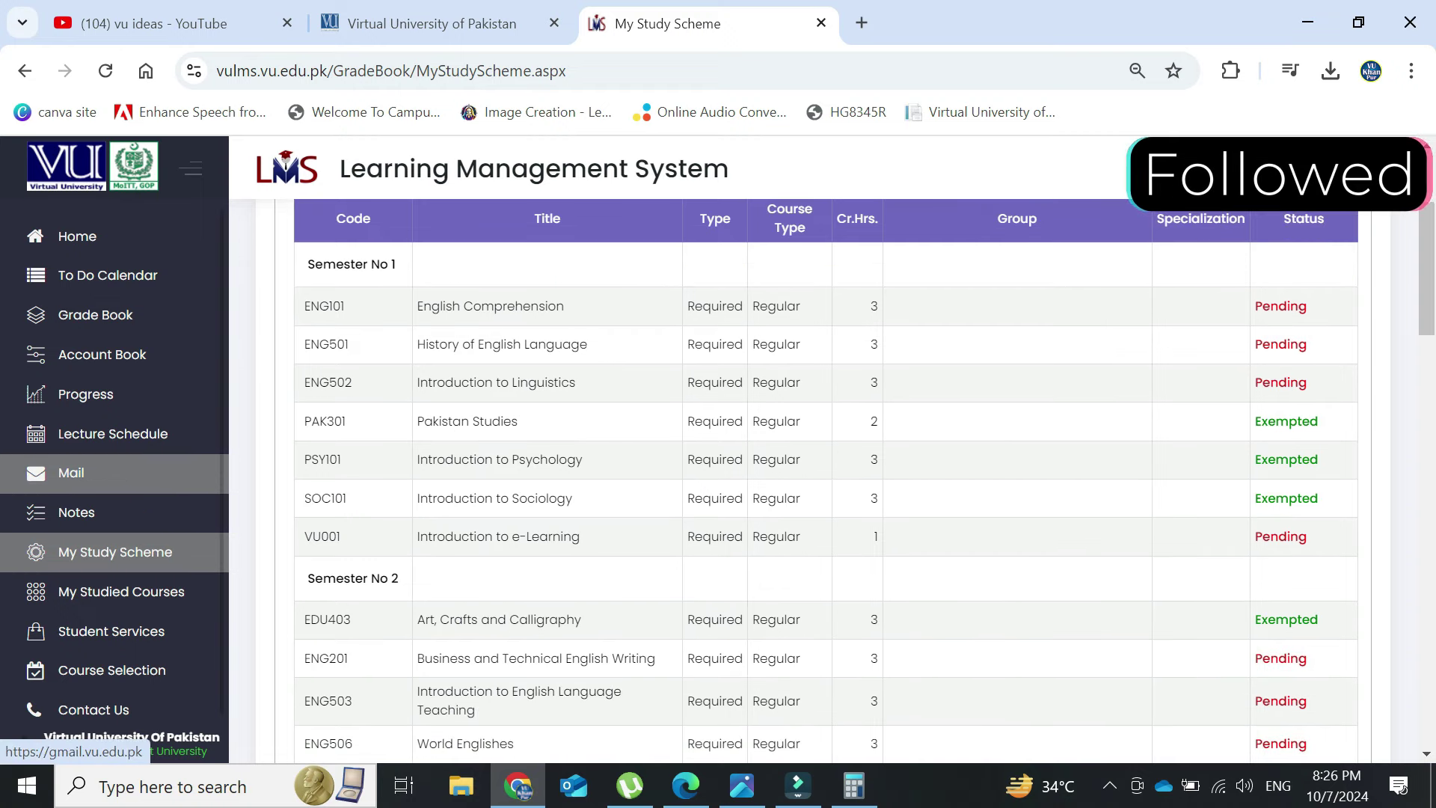
- Open Course Selection and review the exempted and earned credits in its summary
{"action": "scroll", "coordinate": [112, 524], "scroll_direction": "down", "scroll_amount": 1}
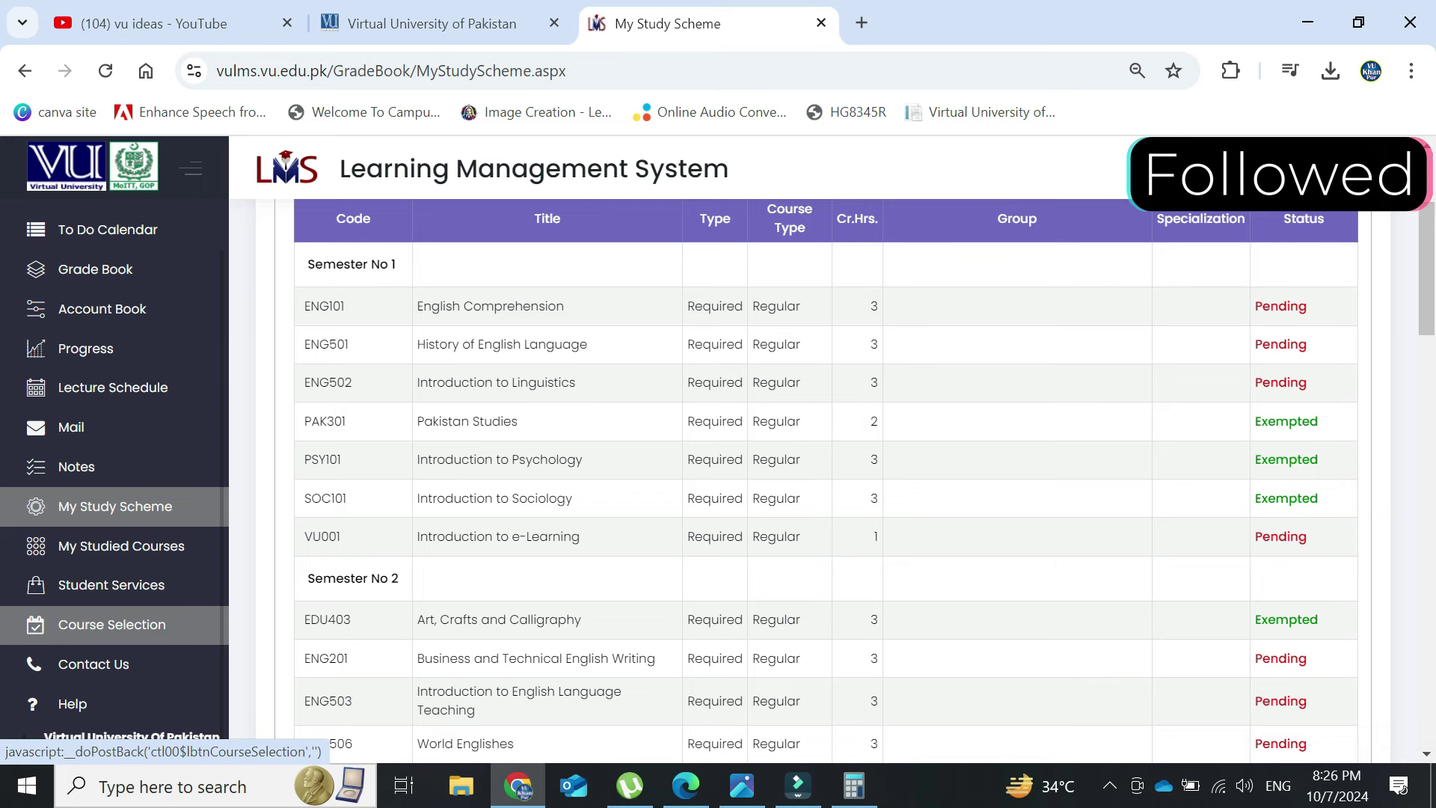
{"action": "left_click", "coordinate": [113, 624]}
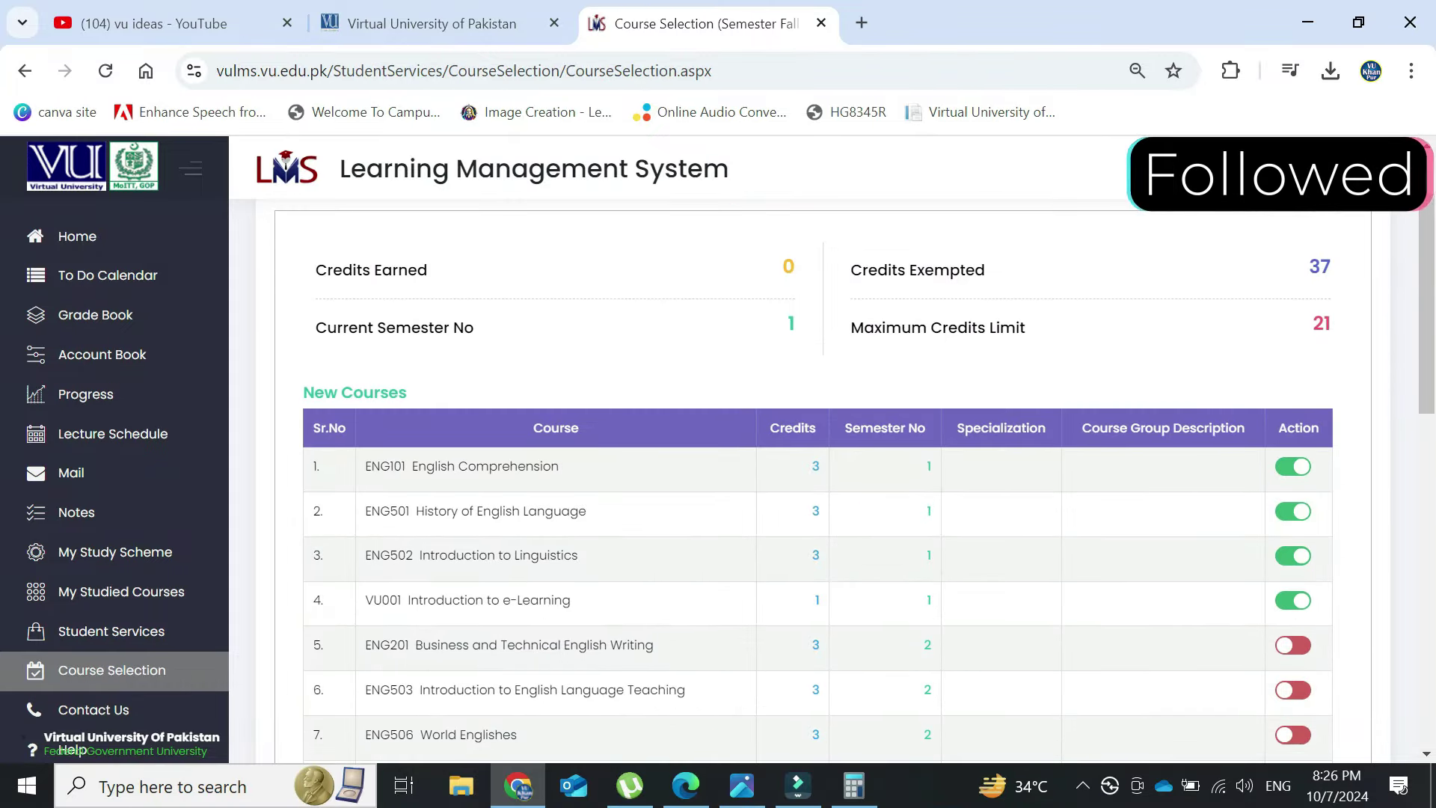
{"action": "left_click_drag", "start_coordinate": [1309, 267], "coordinate": [1332, 267]}
{"action": "left_click_drag", "start_coordinate": [315, 269], "coordinate": [417, 270]}
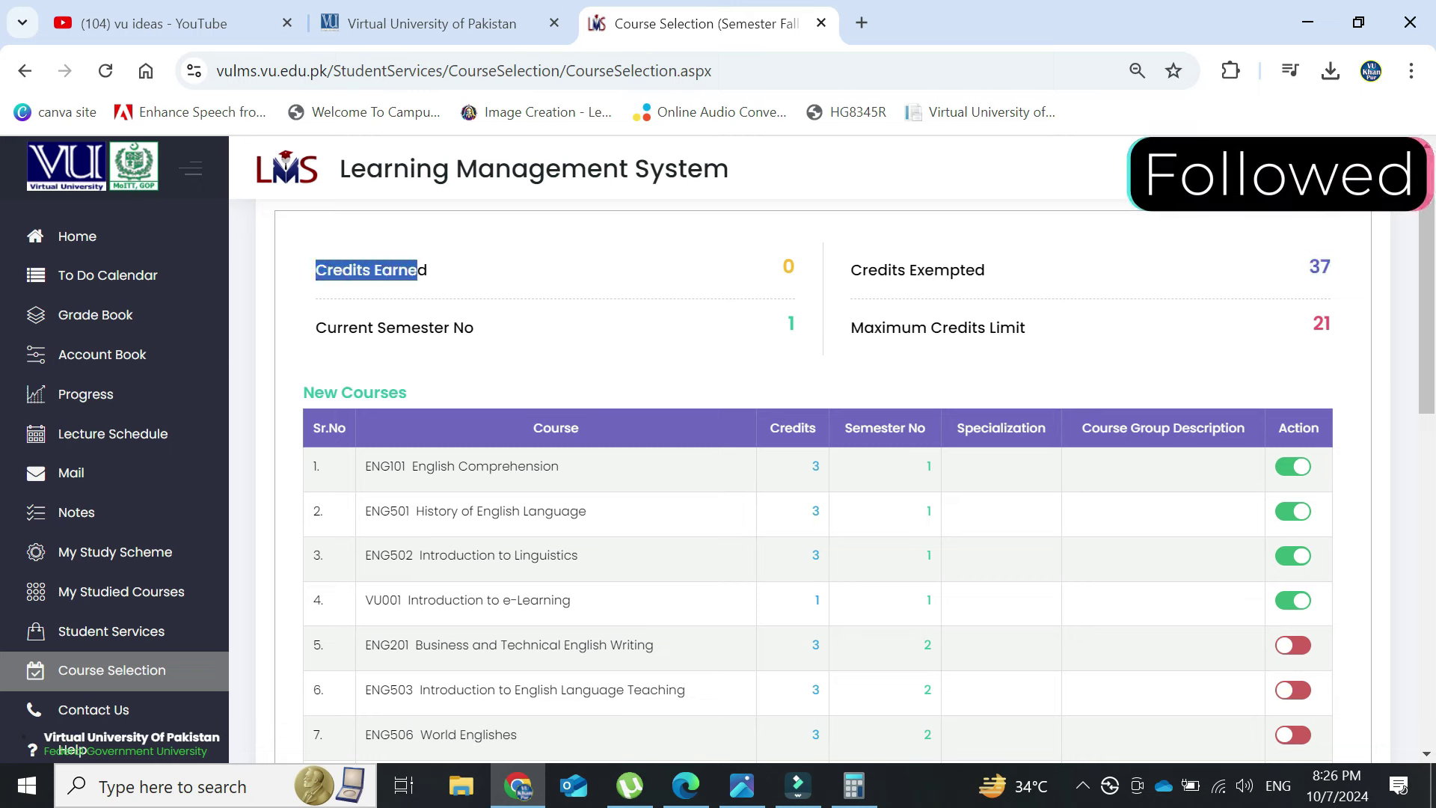
{"action": "left_click", "coordinate": [418, 271]}
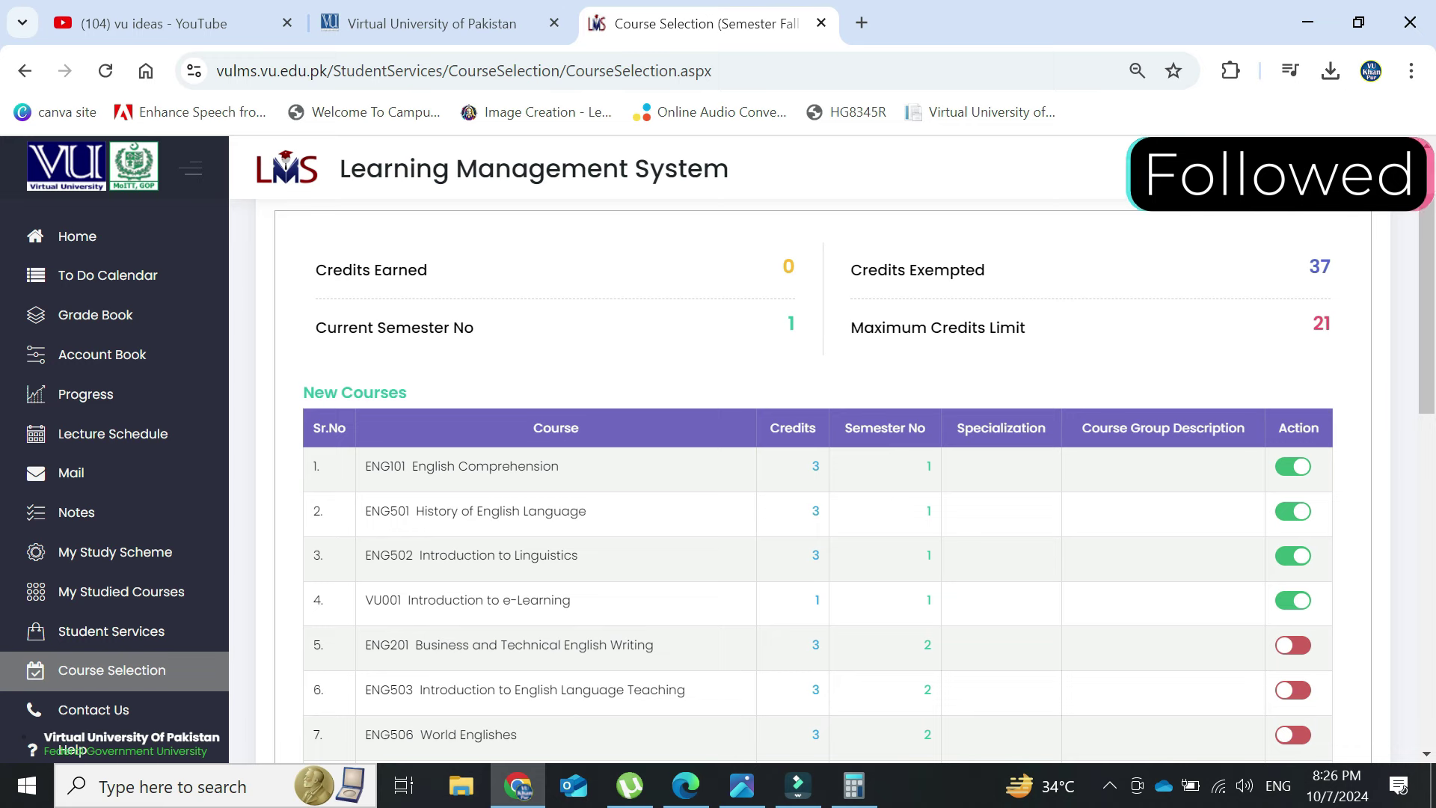
- Check the current semester number in the course selection summary
{"action": "double_click", "coordinate": [815, 467]}
{"action": "left_click_drag", "start_coordinate": [327, 329], "coordinate": [474, 329]}
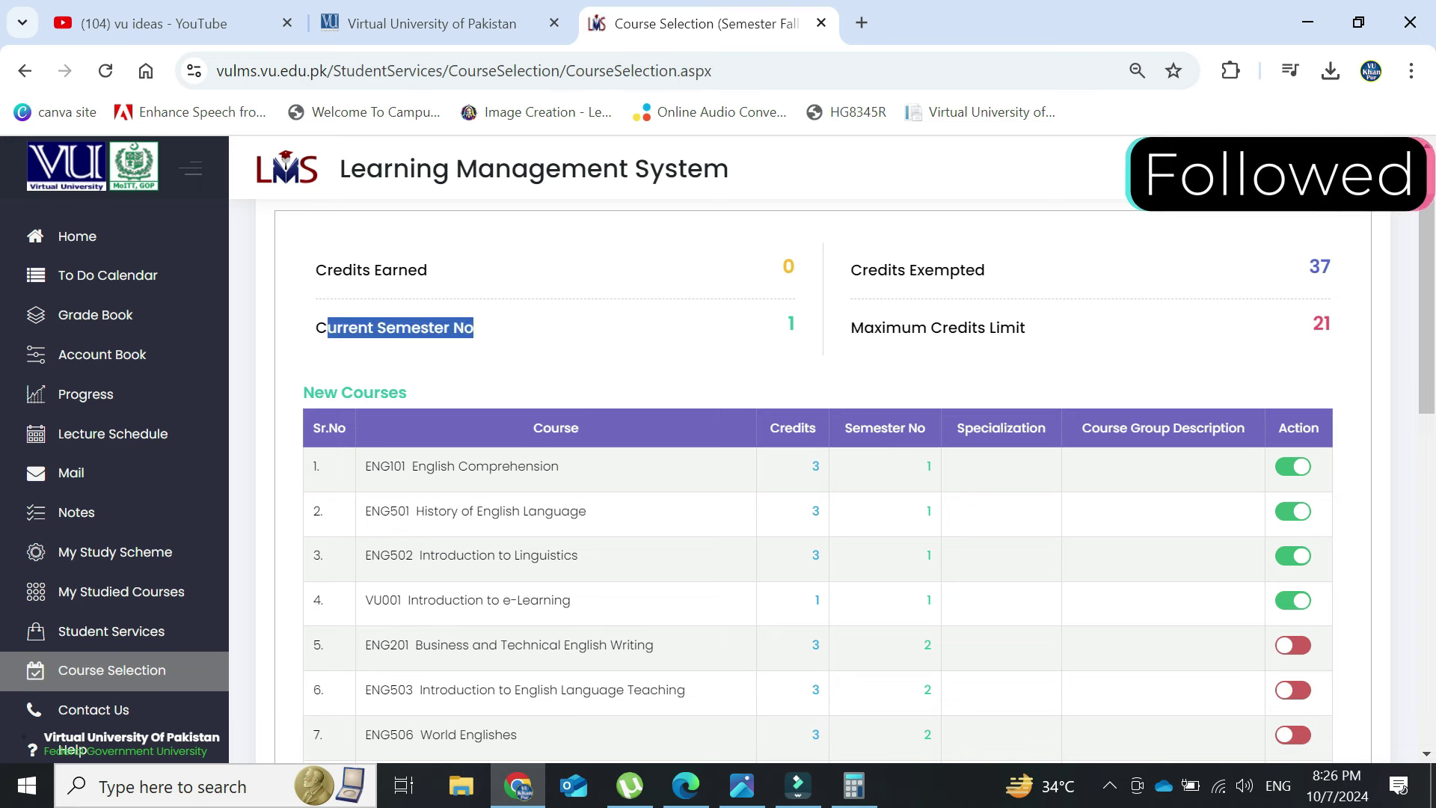
{"action": "left_click", "coordinate": [479, 329]}
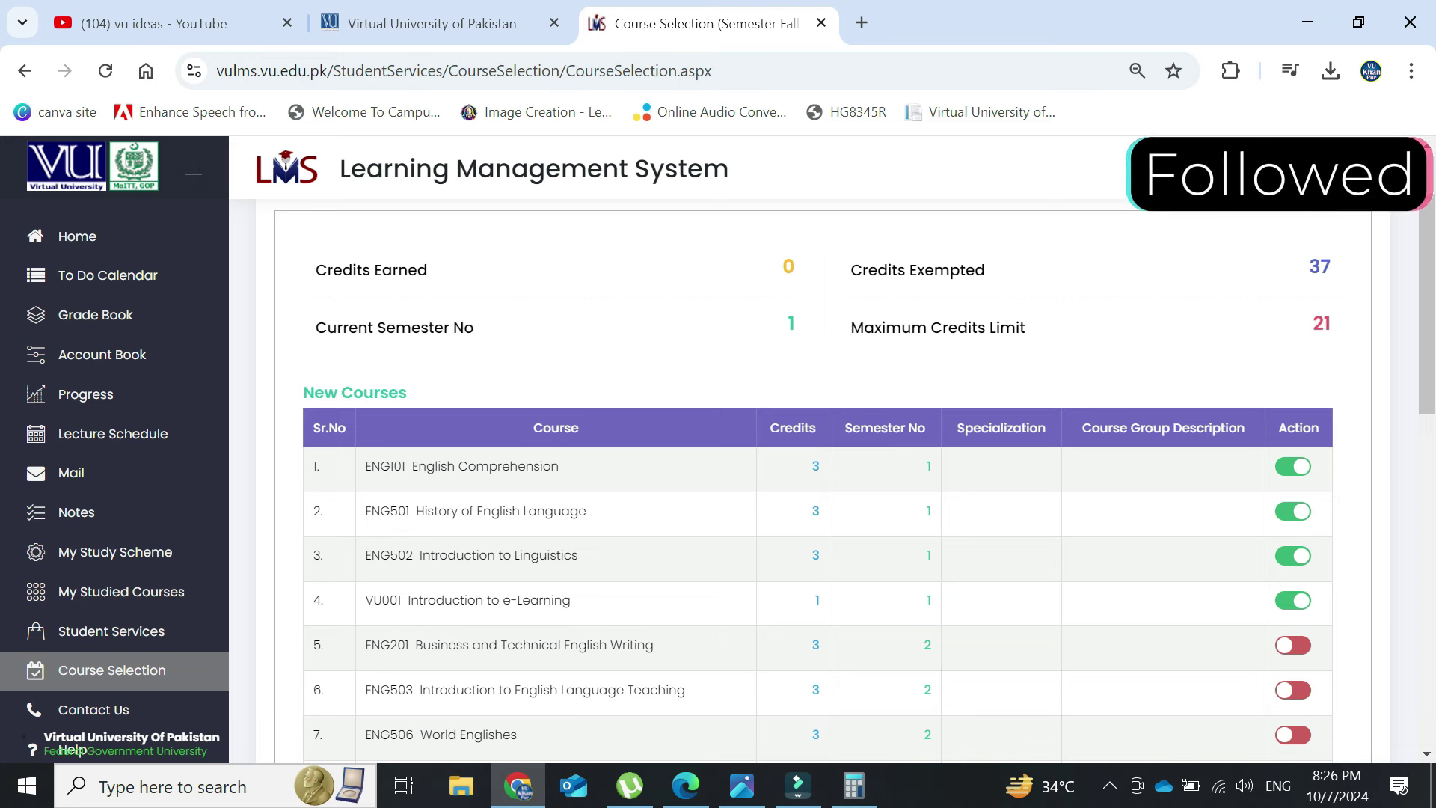
{"action": "double_click", "coordinate": [791, 324]}
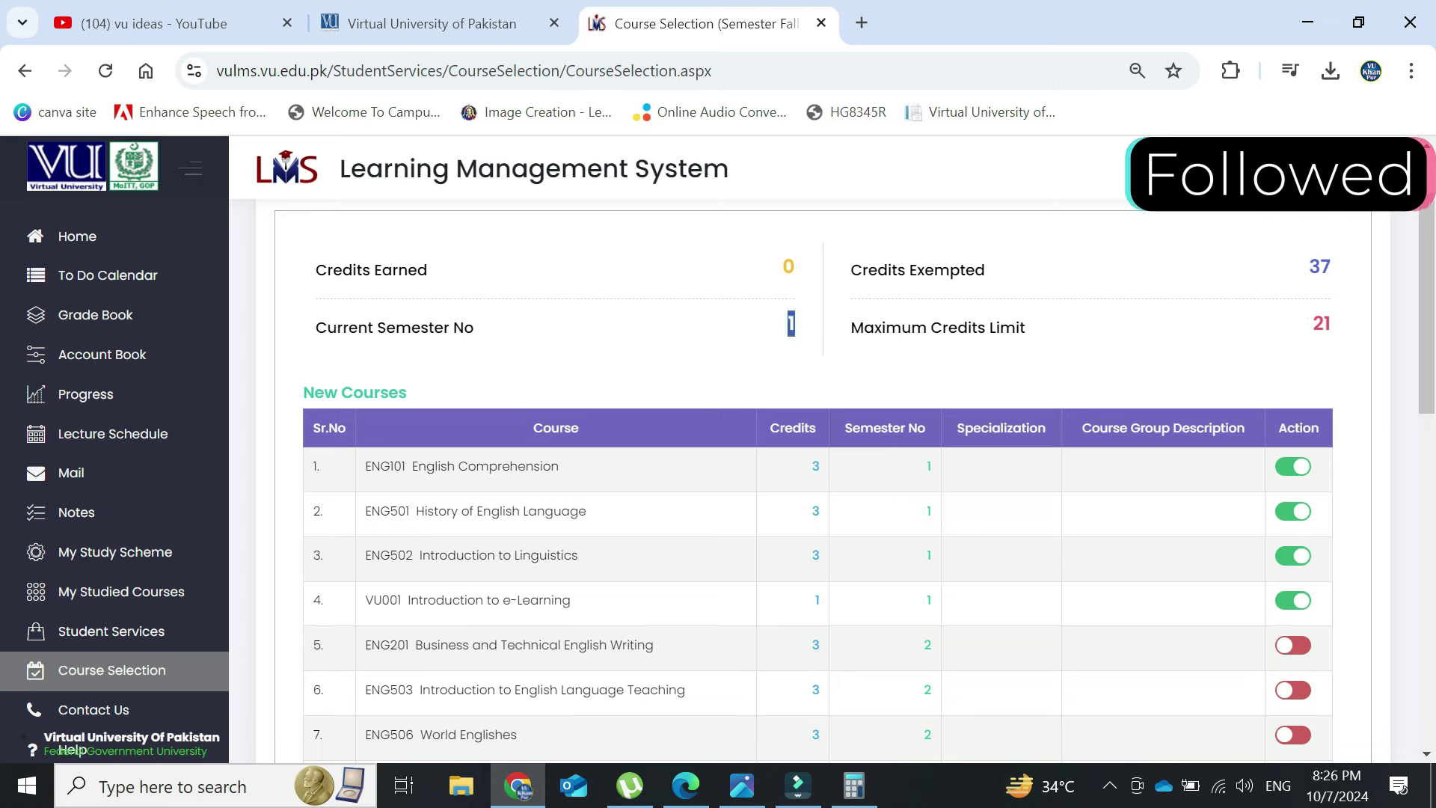
{"action": "left_click", "coordinate": [791, 324]}
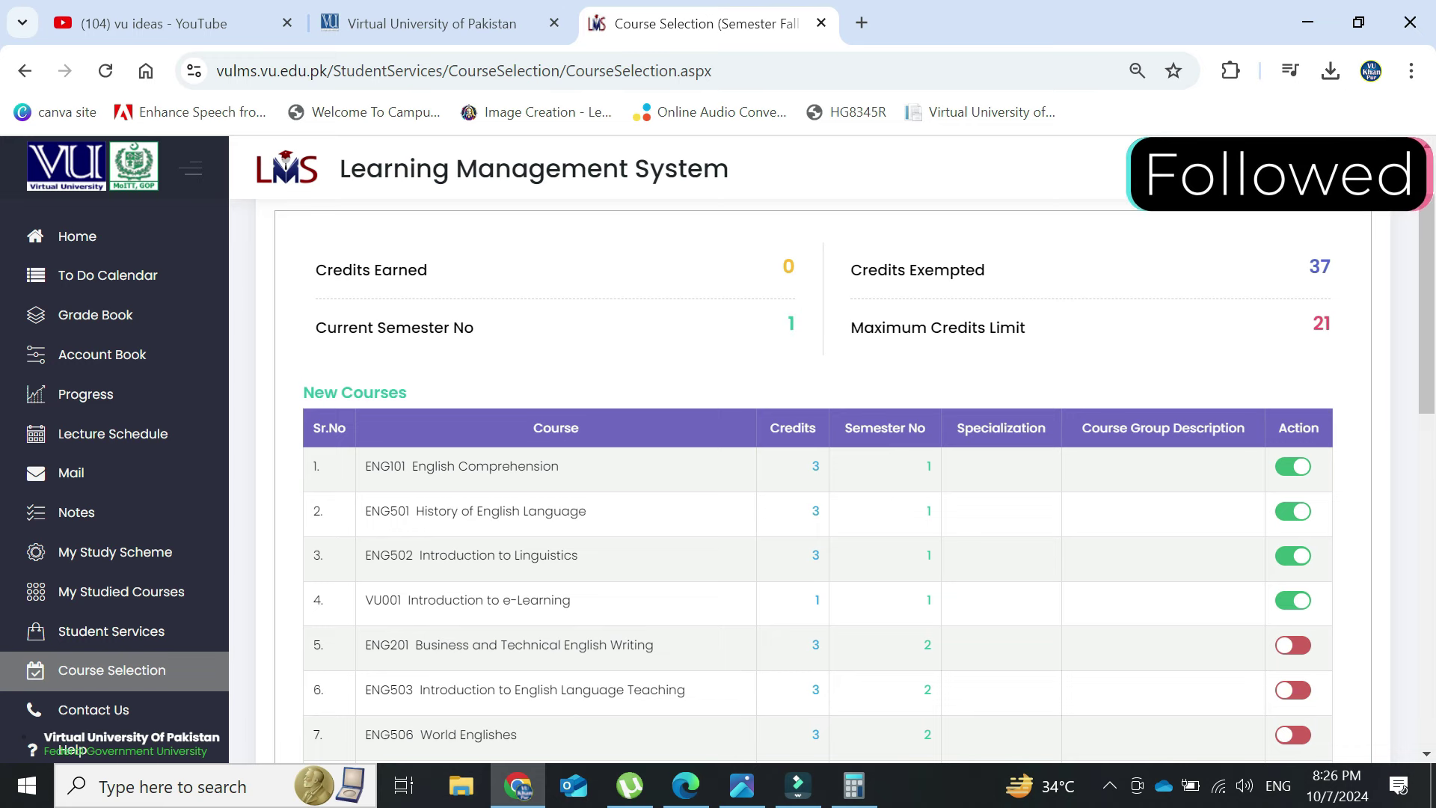
{"action": "double_click", "coordinate": [791, 323]}
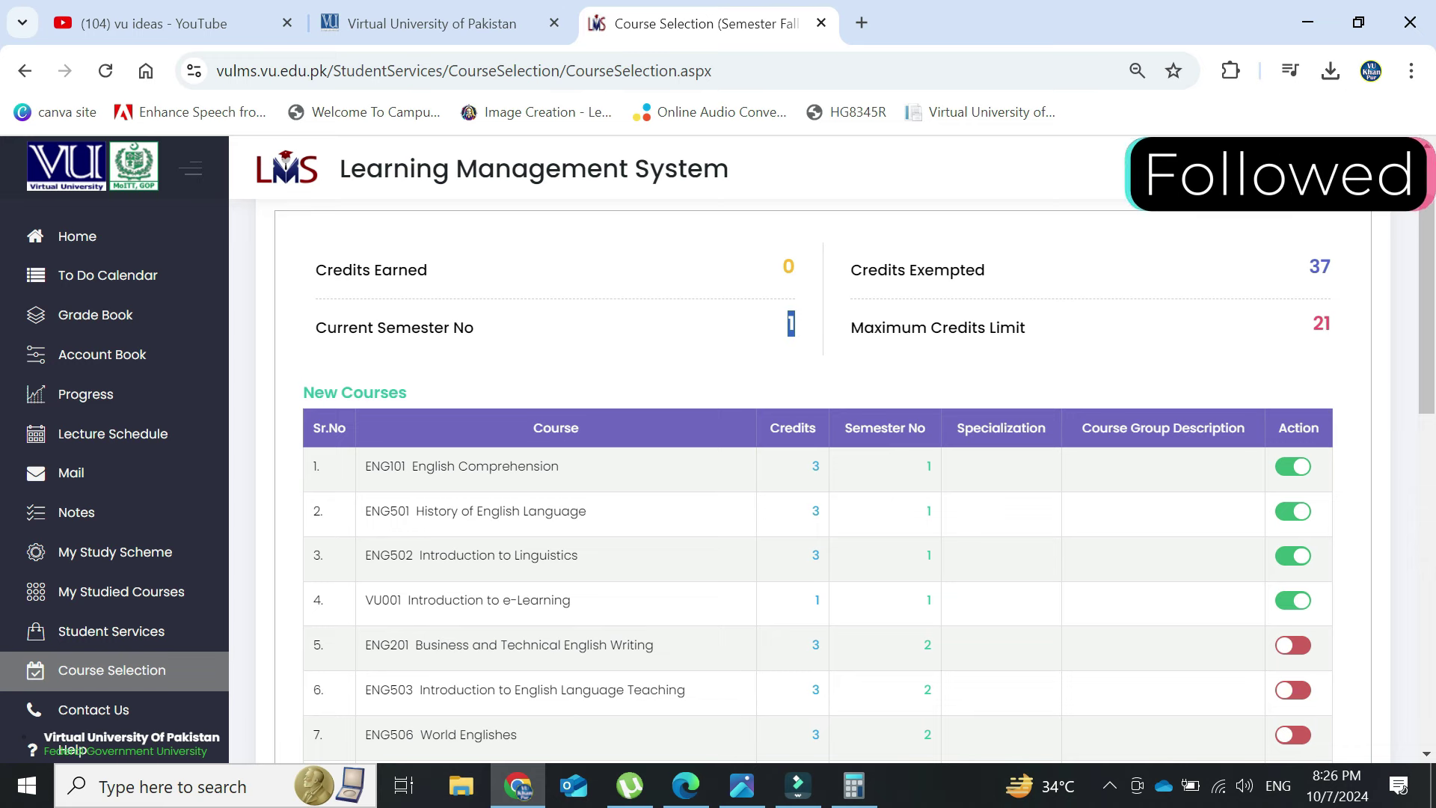
{"action": "left_click", "coordinate": [792, 324]}
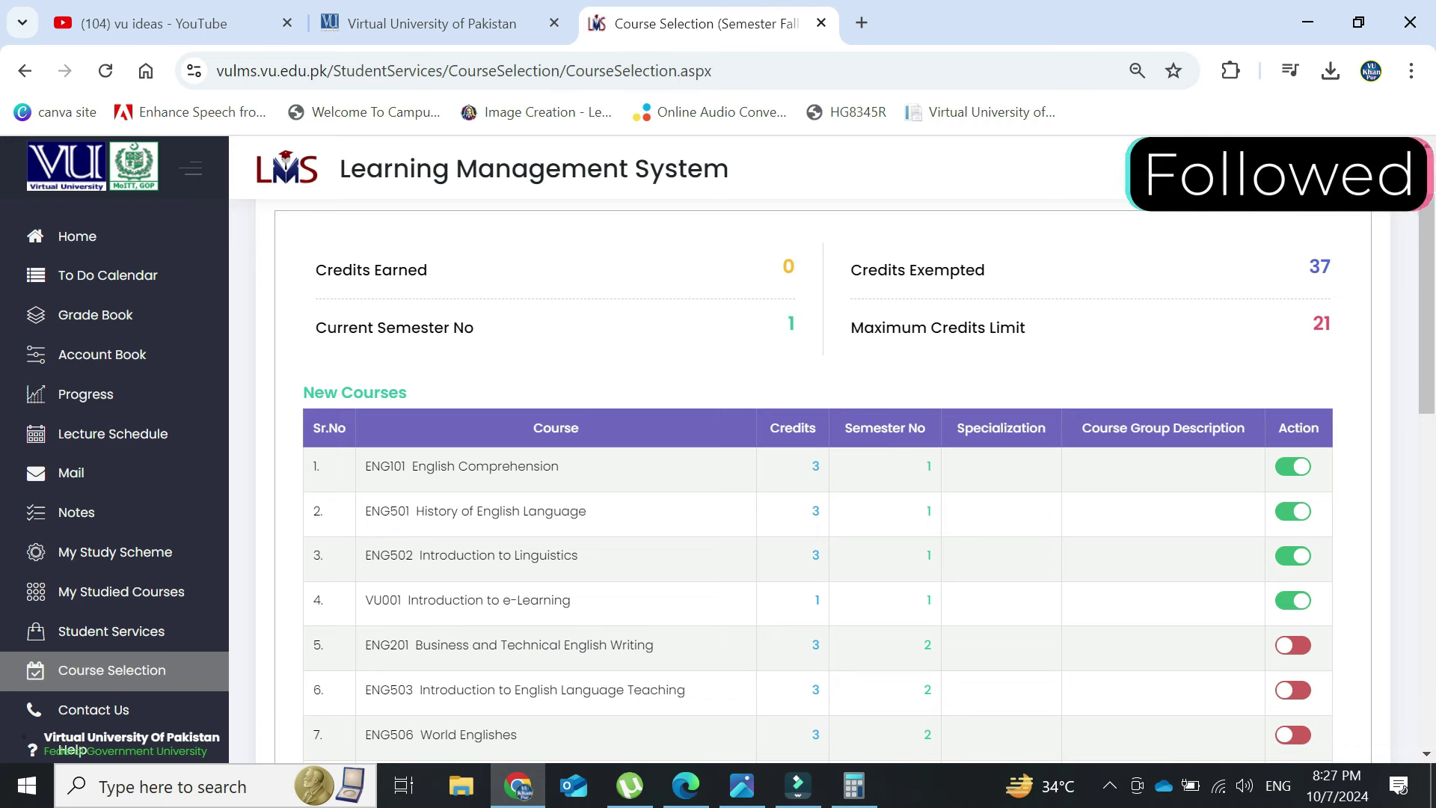
- Check the maximum credits limit against the credits of the courses under New Courses
{"action": "double_click", "coordinate": [1321, 324]}
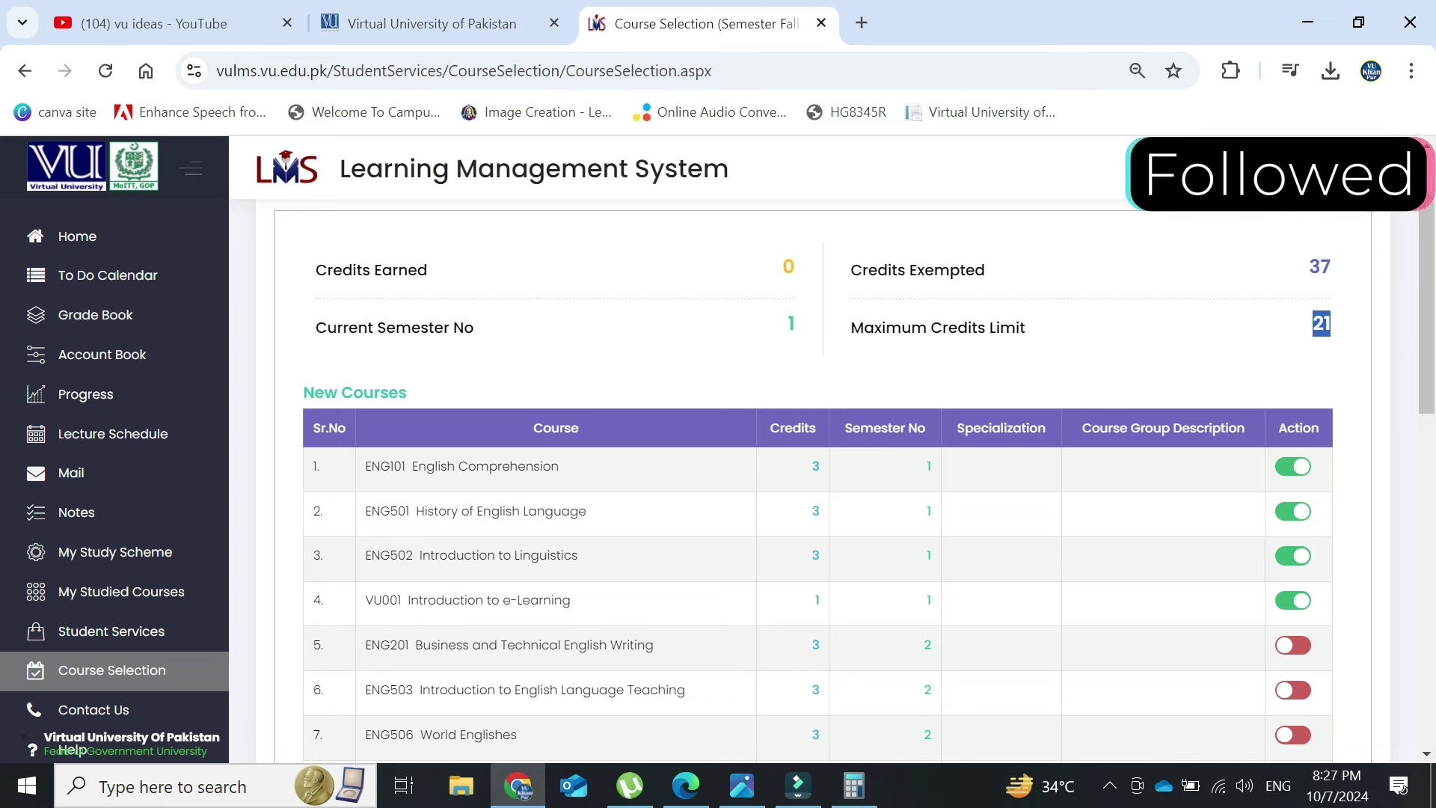
{"action": "double_click", "coordinate": [816, 466]}
{"action": "left_click_drag", "start_coordinate": [1331, 324], "coordinate": [1325, 324]}
{"action": "left_click", "coordinate": [1327, 323]}
{"action": "scroll", "coordinate": [818, 486], "scroll_direction": "down", "scroll_amount": 1}
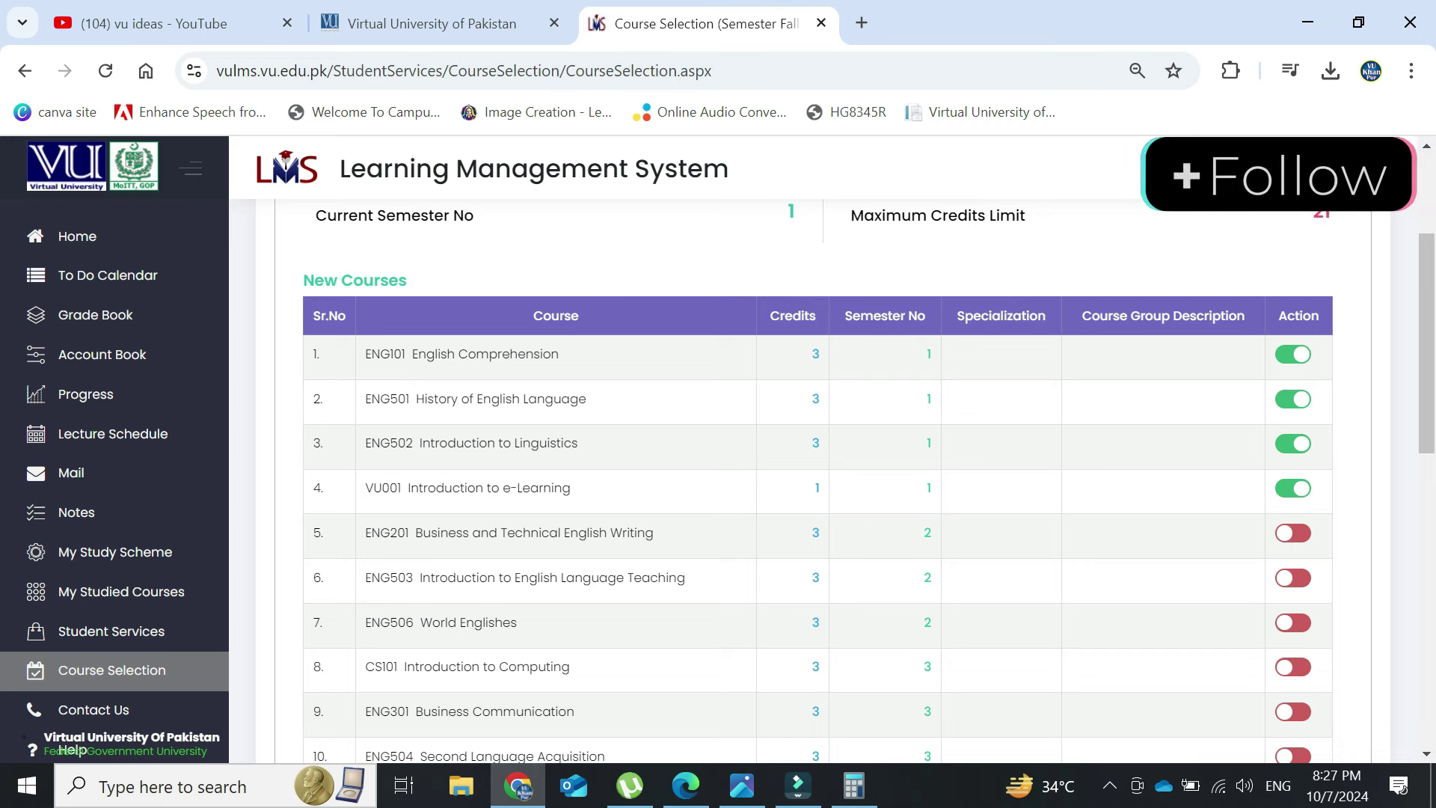
- Review the preselected Semester 1 courses, from ENG101 English Comprehension to VU001 Introduction to e-Learning
{"action": "left_click", "coordinate": [1293, 355]}
{"action": "left_click", "coordinate": [1292, 353]}
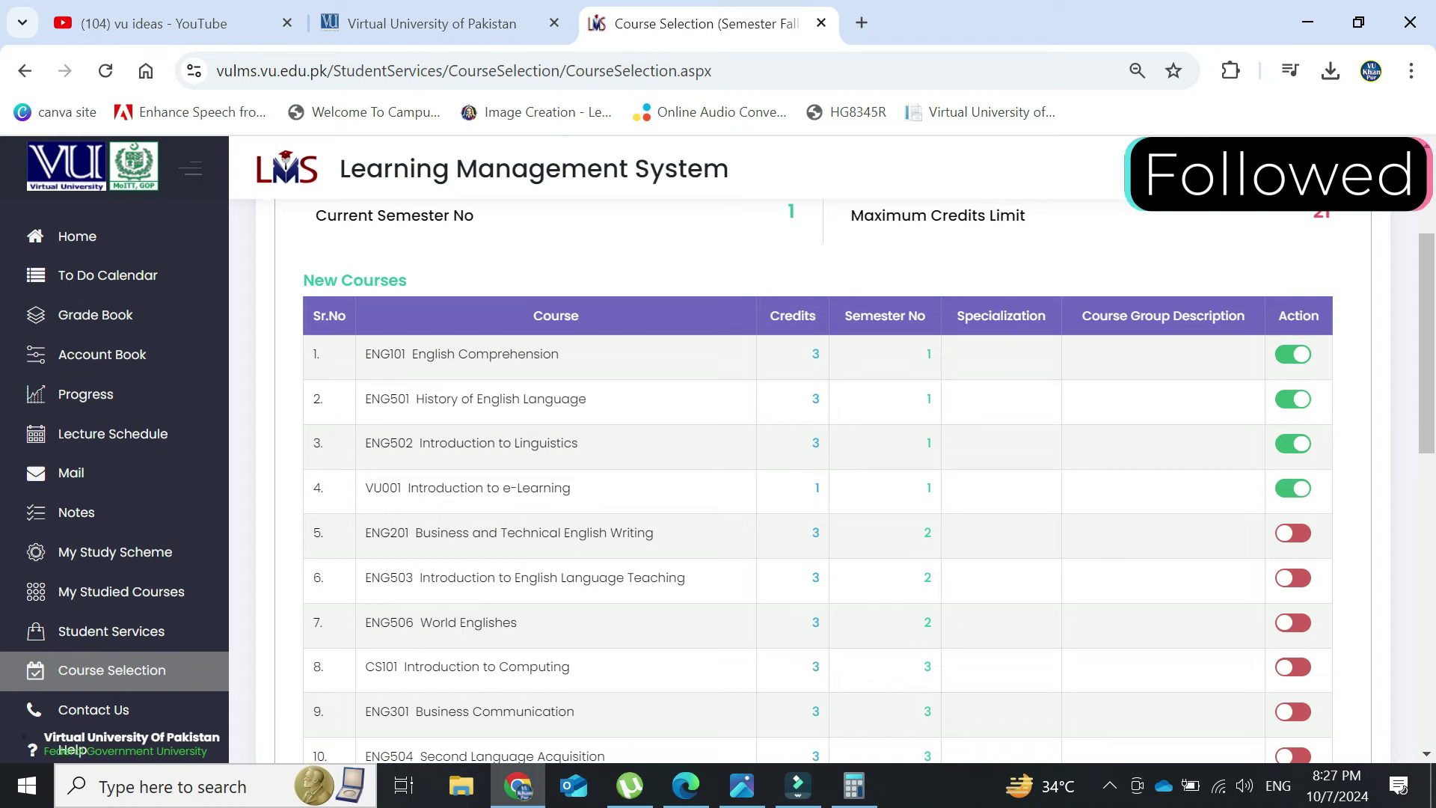
{"action": "scroll", "coordinate": [817, 478], "scroll_direction": "down", "scroll_amount": 1}
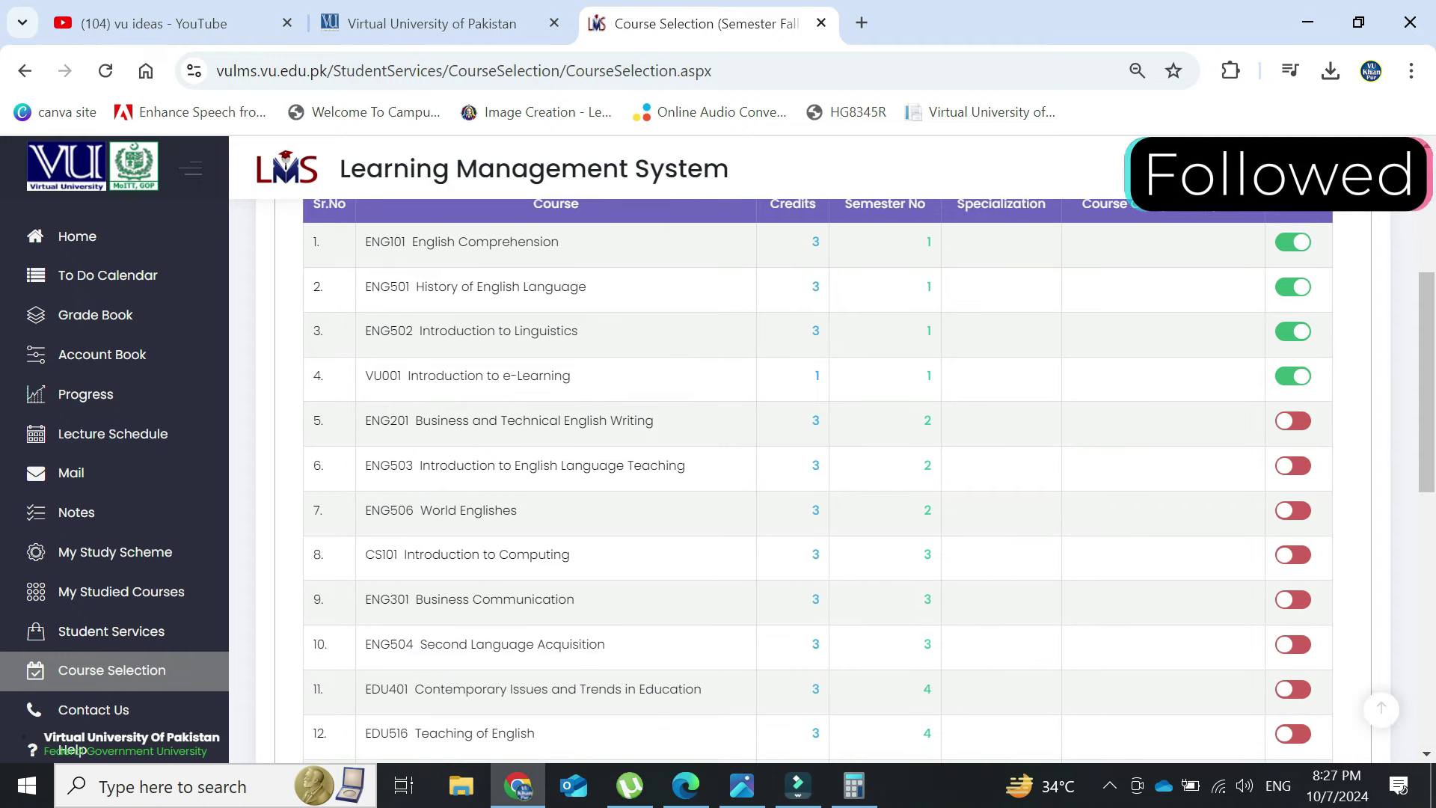
{"action": "left_click_drag", "start_coordinate": [574, 376], "coordinate": [364, 377]}
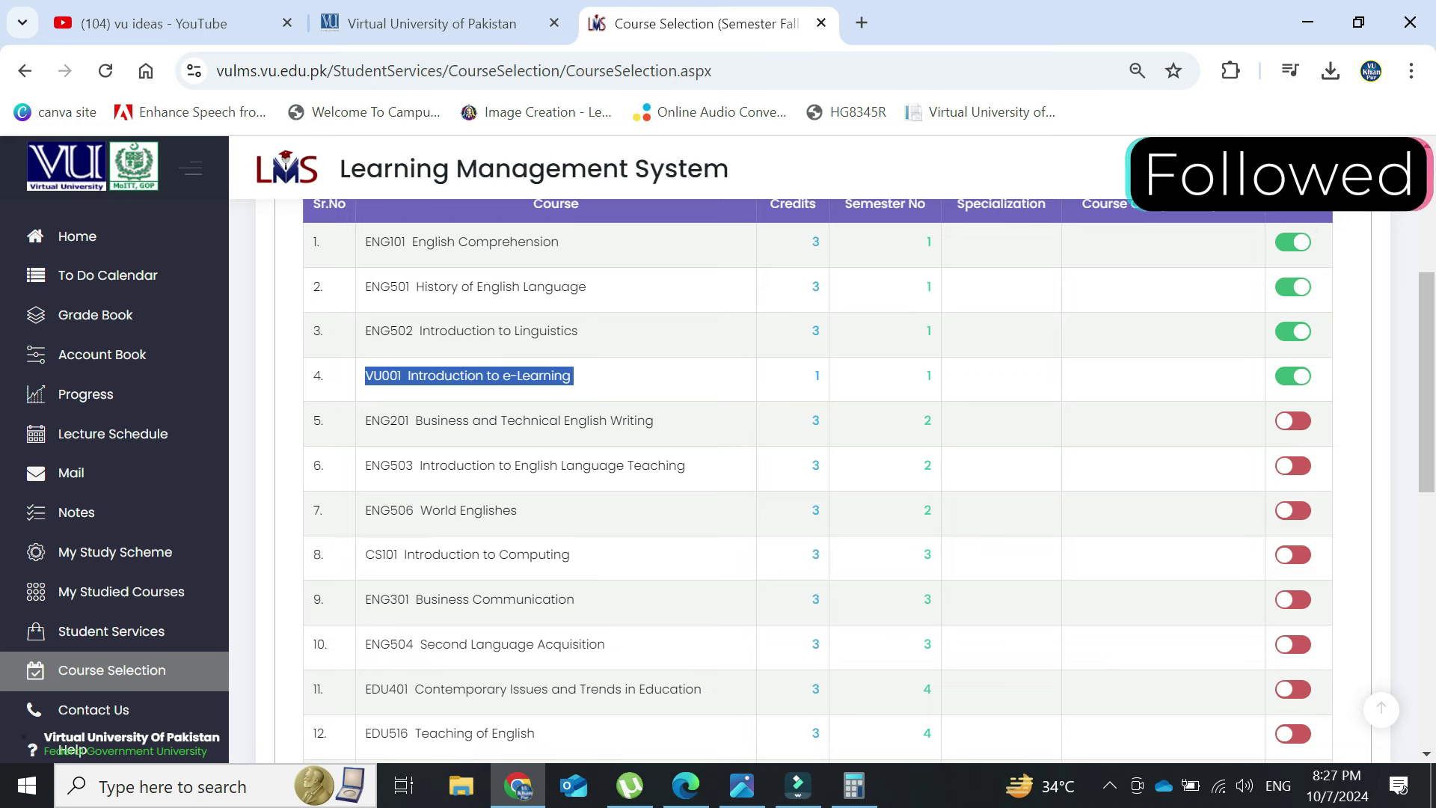
{"action": "left_click", "coordinate": [469, 376]}
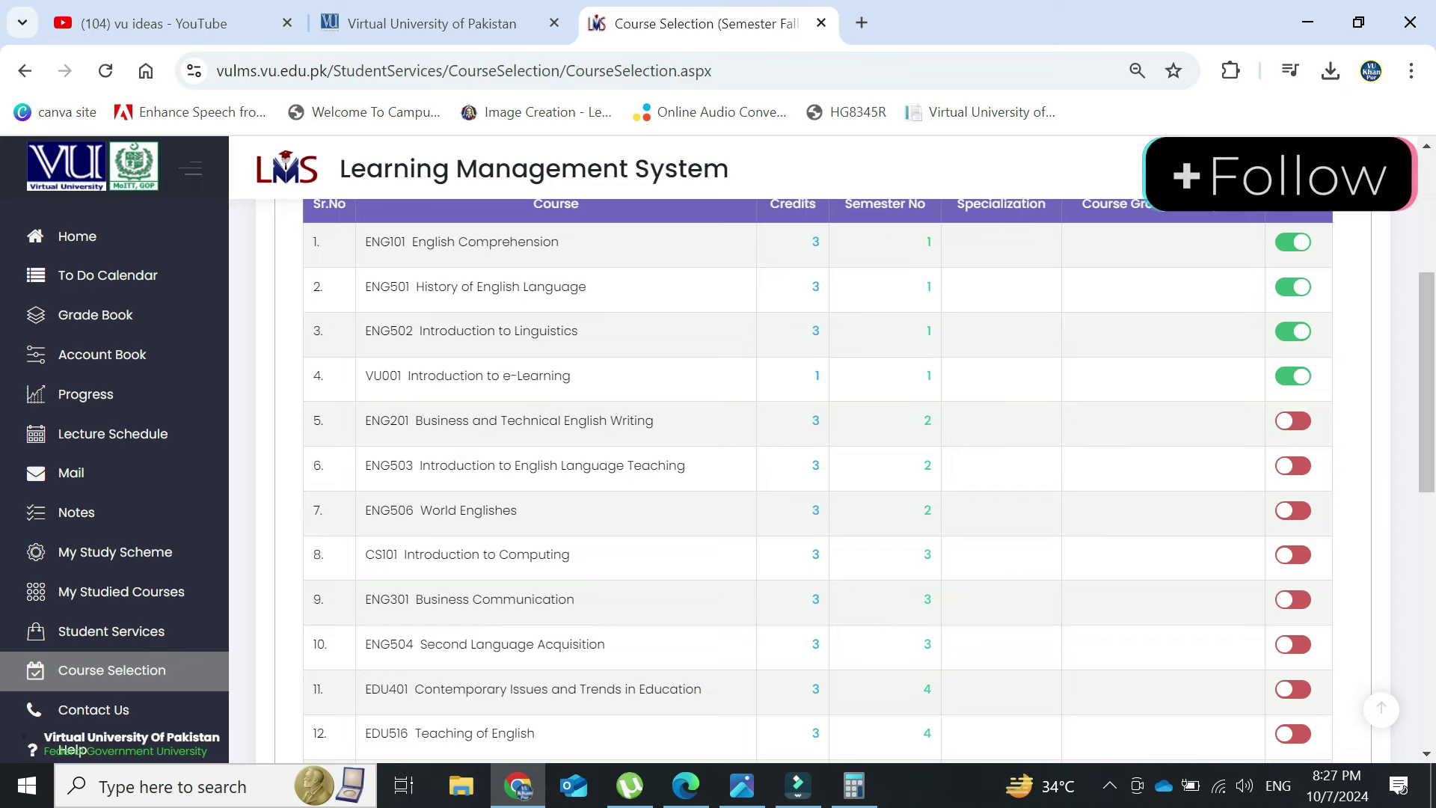
{"action": "left_click_drag", "start_coordinate": [573, 377], "coordinate": [364, 377]}
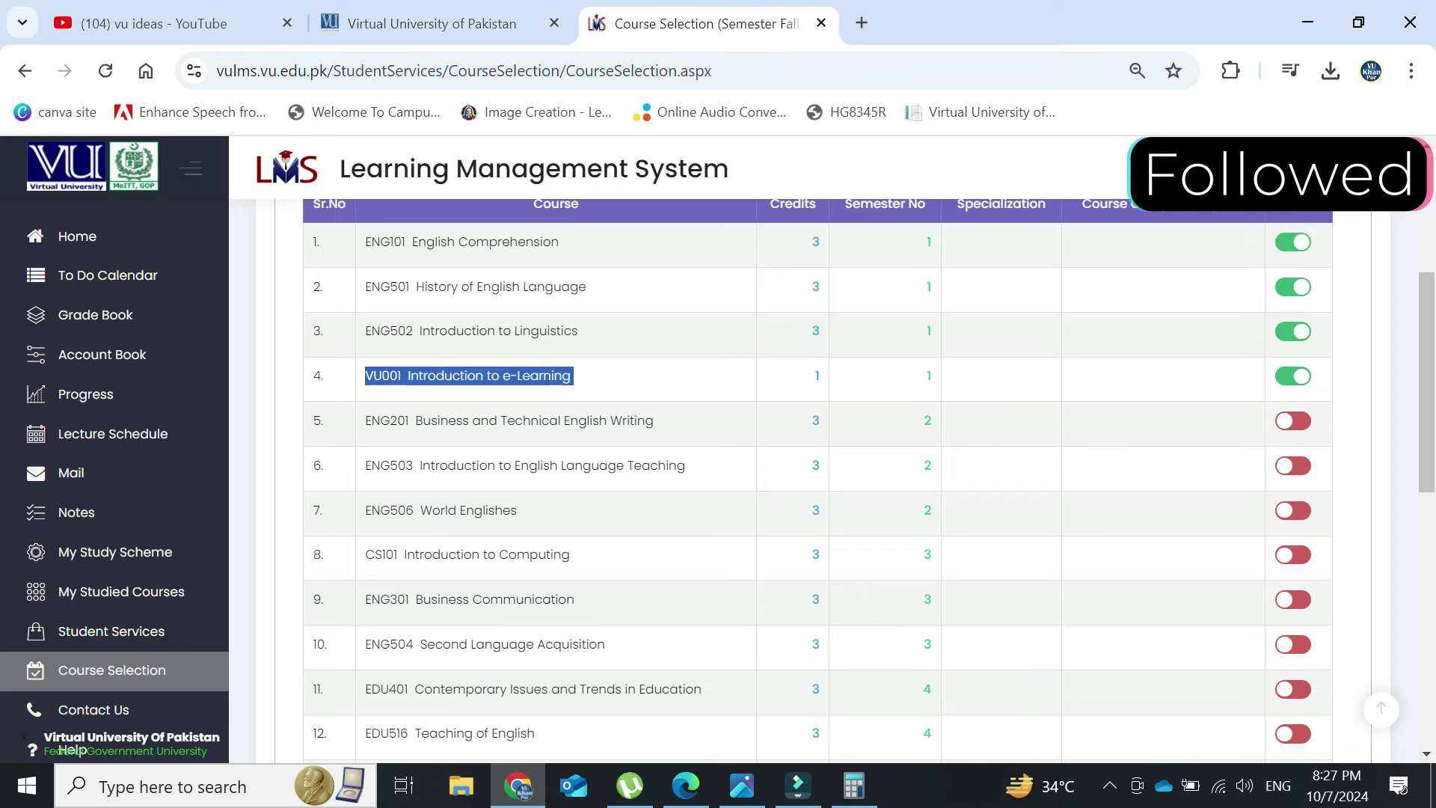
{"action": "left_click", "coordinate": [364, 377]}
{"action": "left_click_drag", "start_coordinate": [575, 376], "coordinate": [364, 376]}
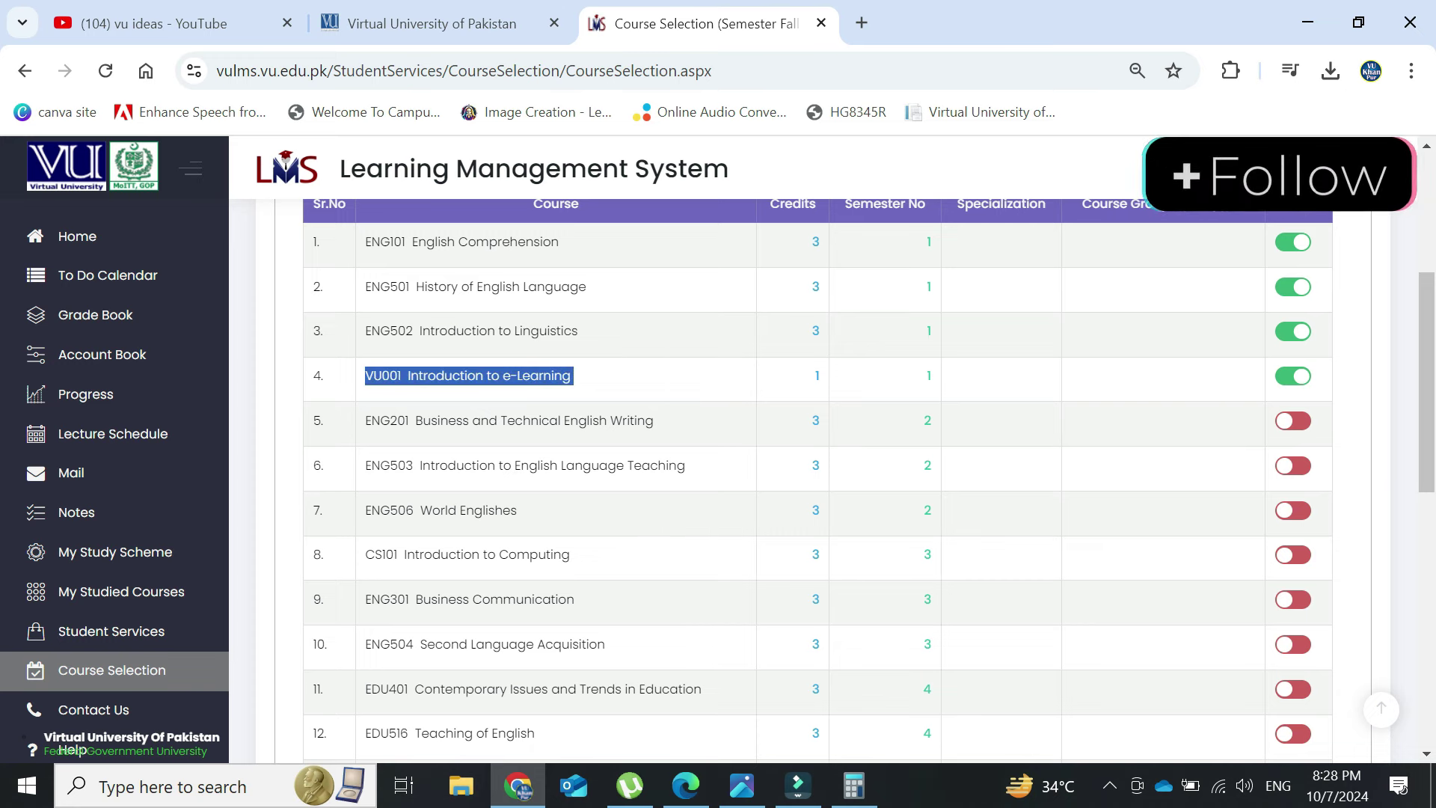
{"action": "left_click", "coordinate": [365, 376]}
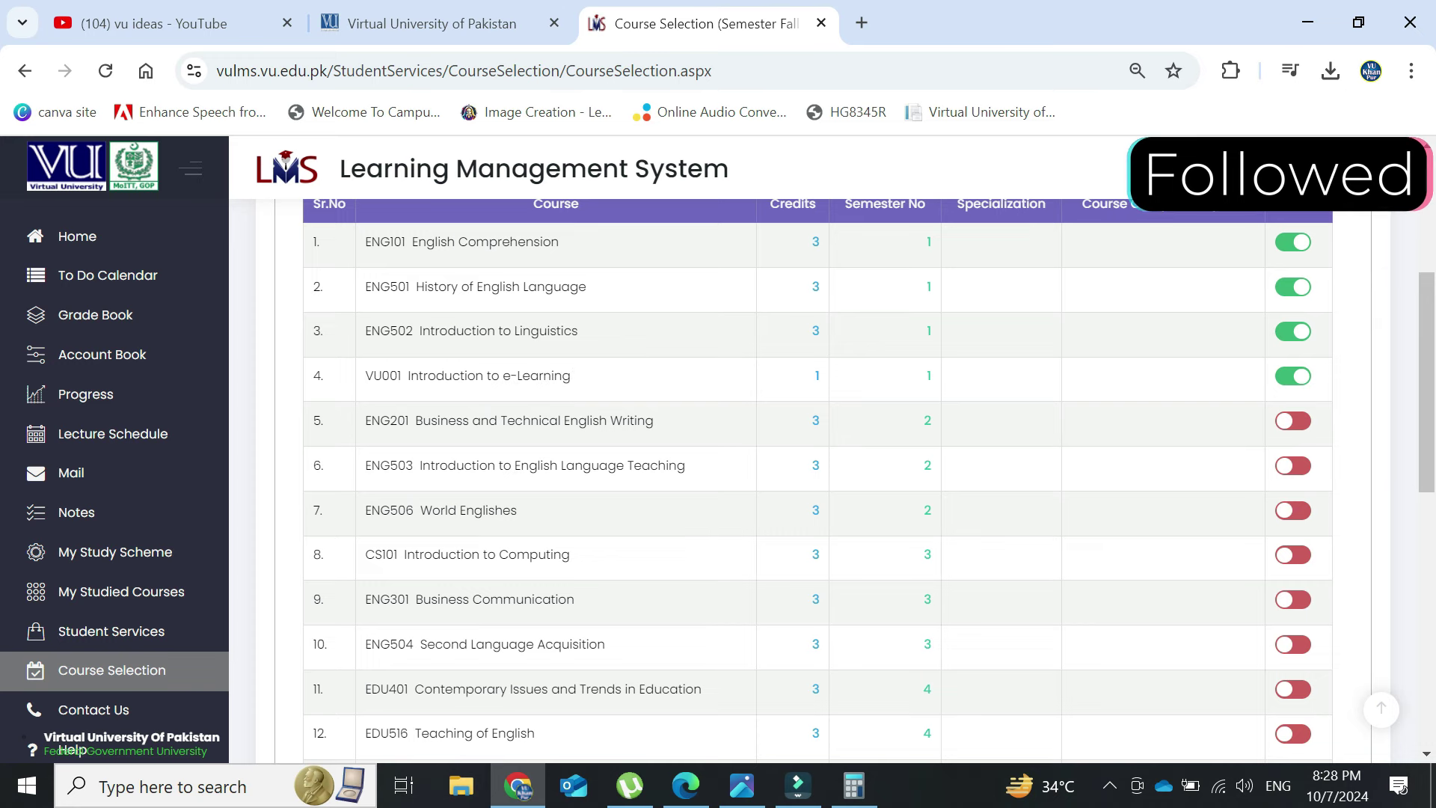
{"action": "left_click_drag", "start_coordinate": [363, 376], "coordinate": [575, 375]}
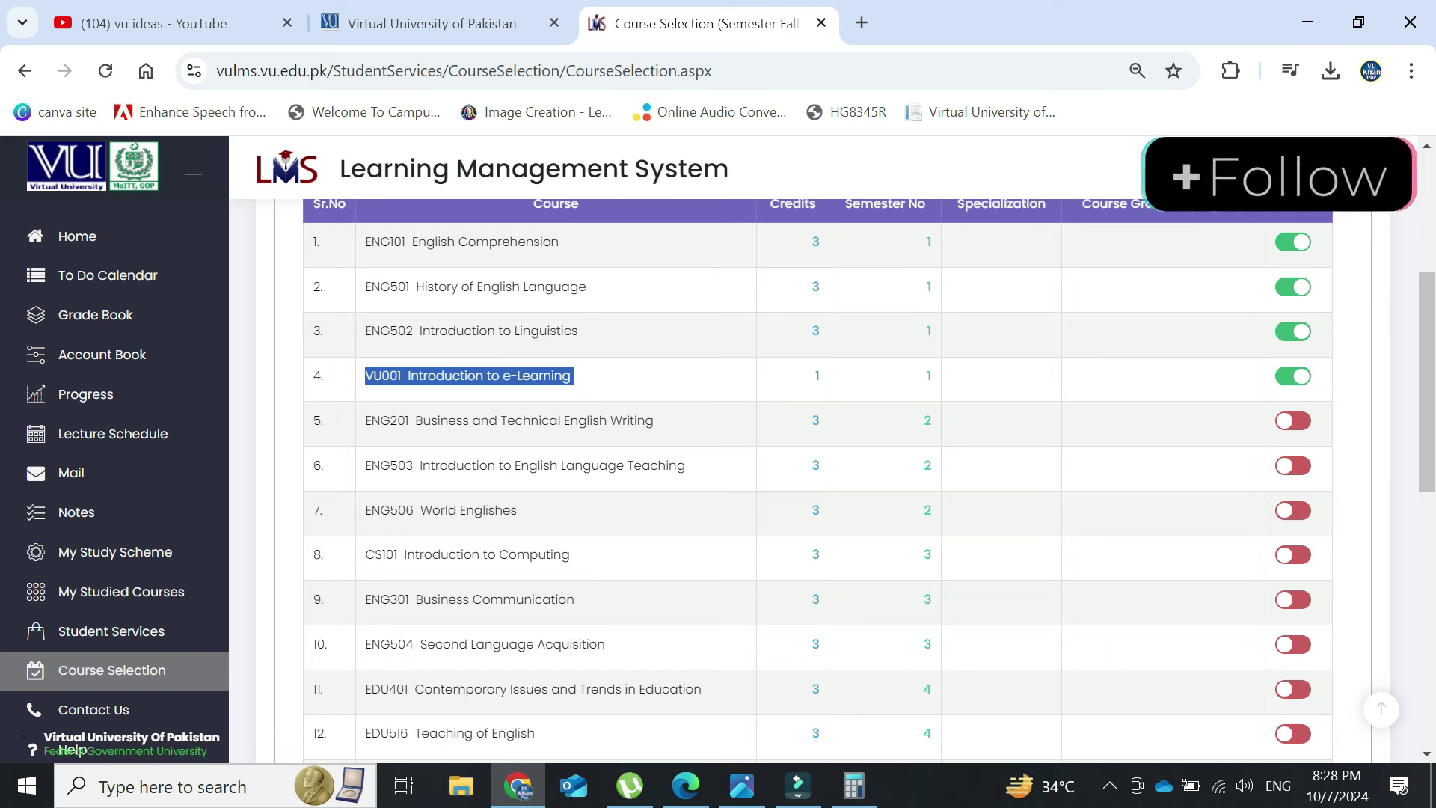
- Add ENG201 Business and Technical English Writing to the course selection and check the credits of the selected courses
{"action": "left_click", "coordinate": [1293, 421]}
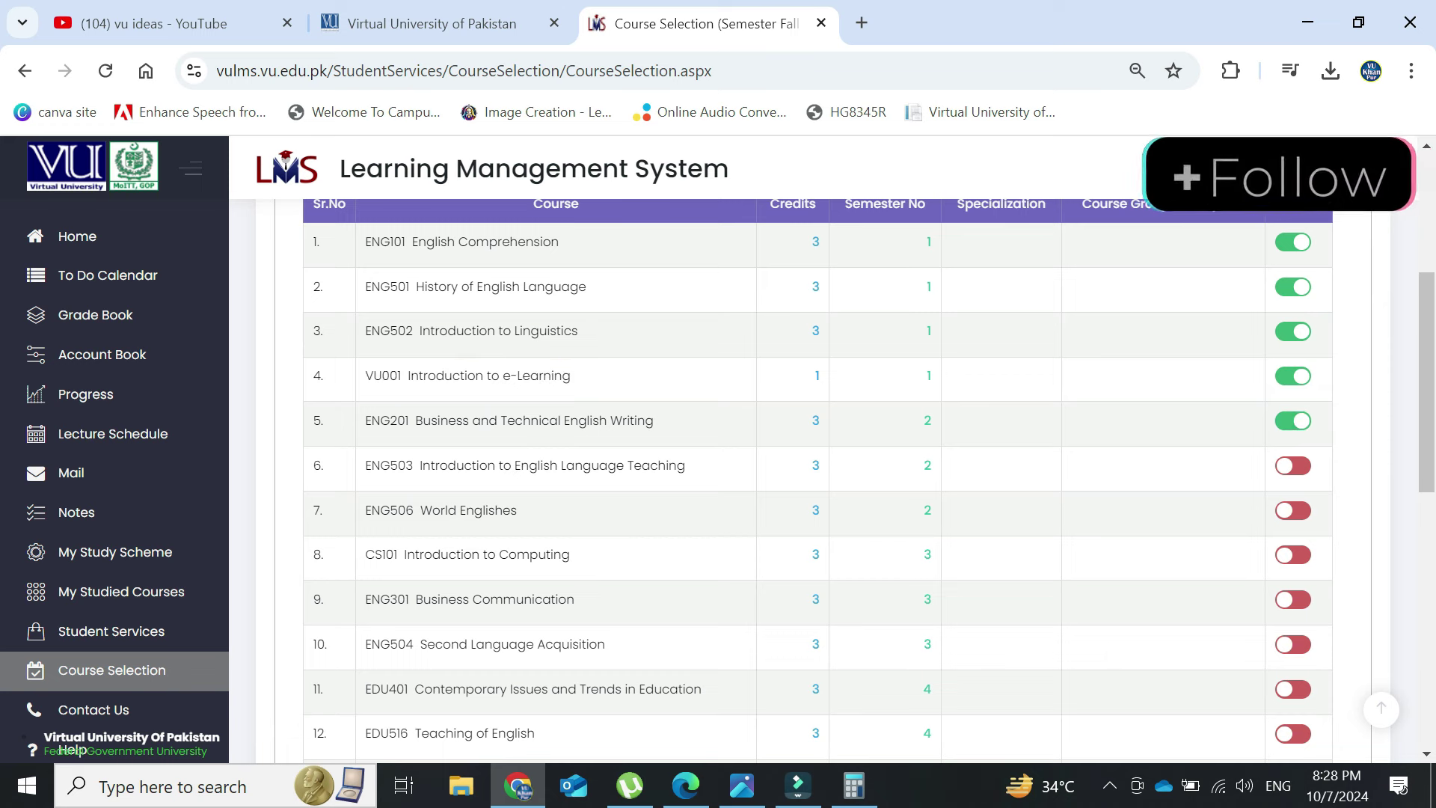
{"action": "left_click_drag", "start_coordinate": [372, 375], "coordinate": [572, 375]}
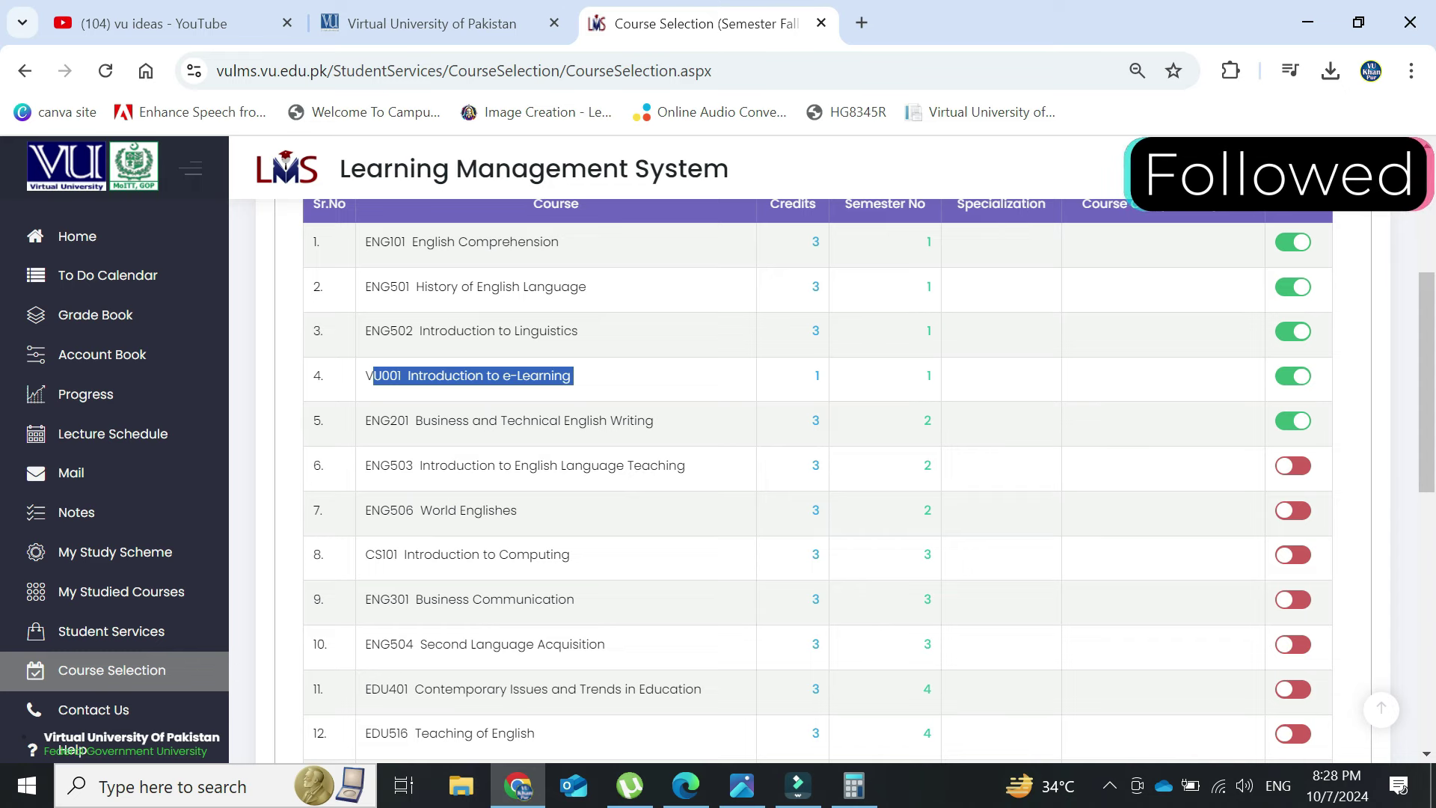
{"action": "double_click", "coordinate": [815, 241]}
{"action": "left_click", "coordinate": [816, 286]}
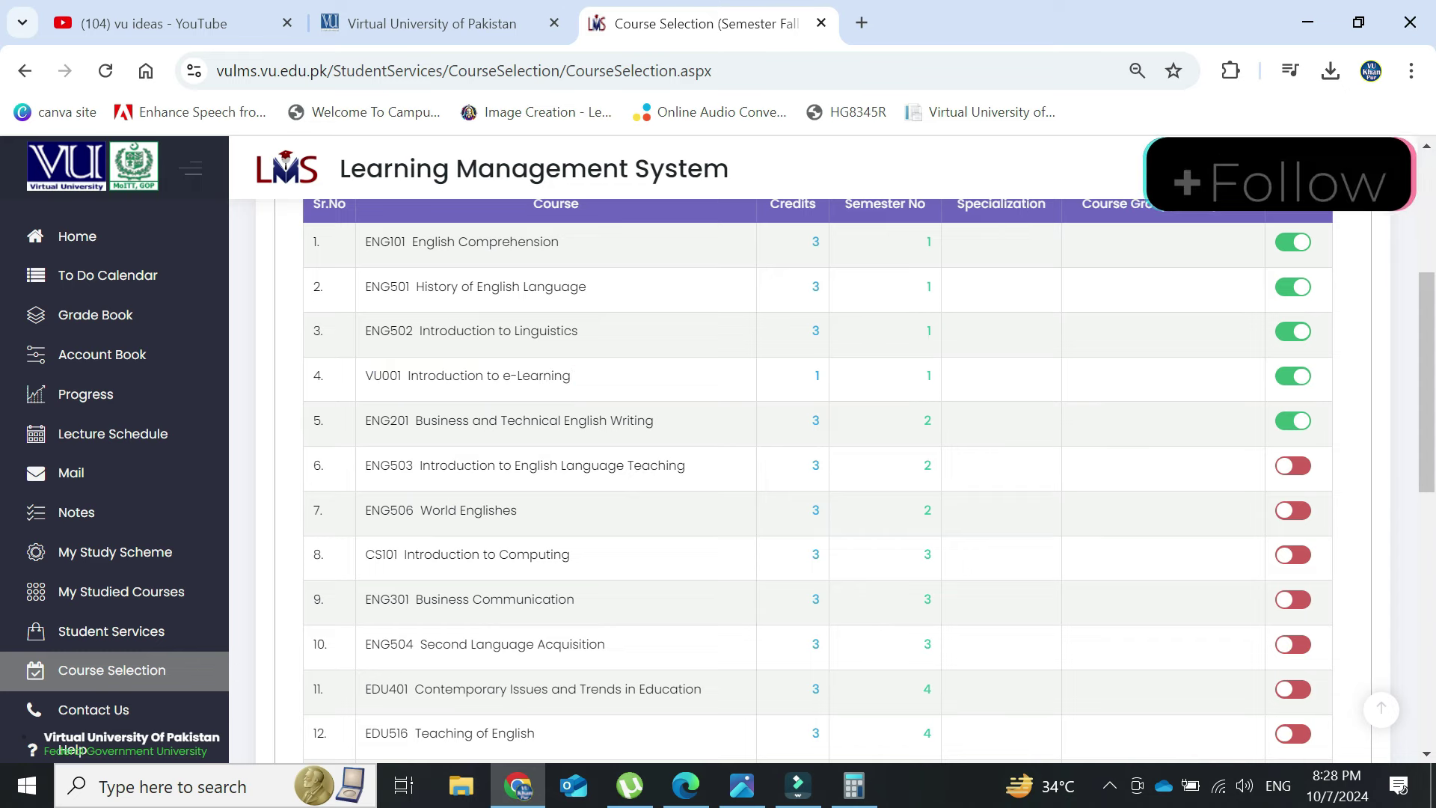
{"action": "double_click", "coordinate": [816, 331]}
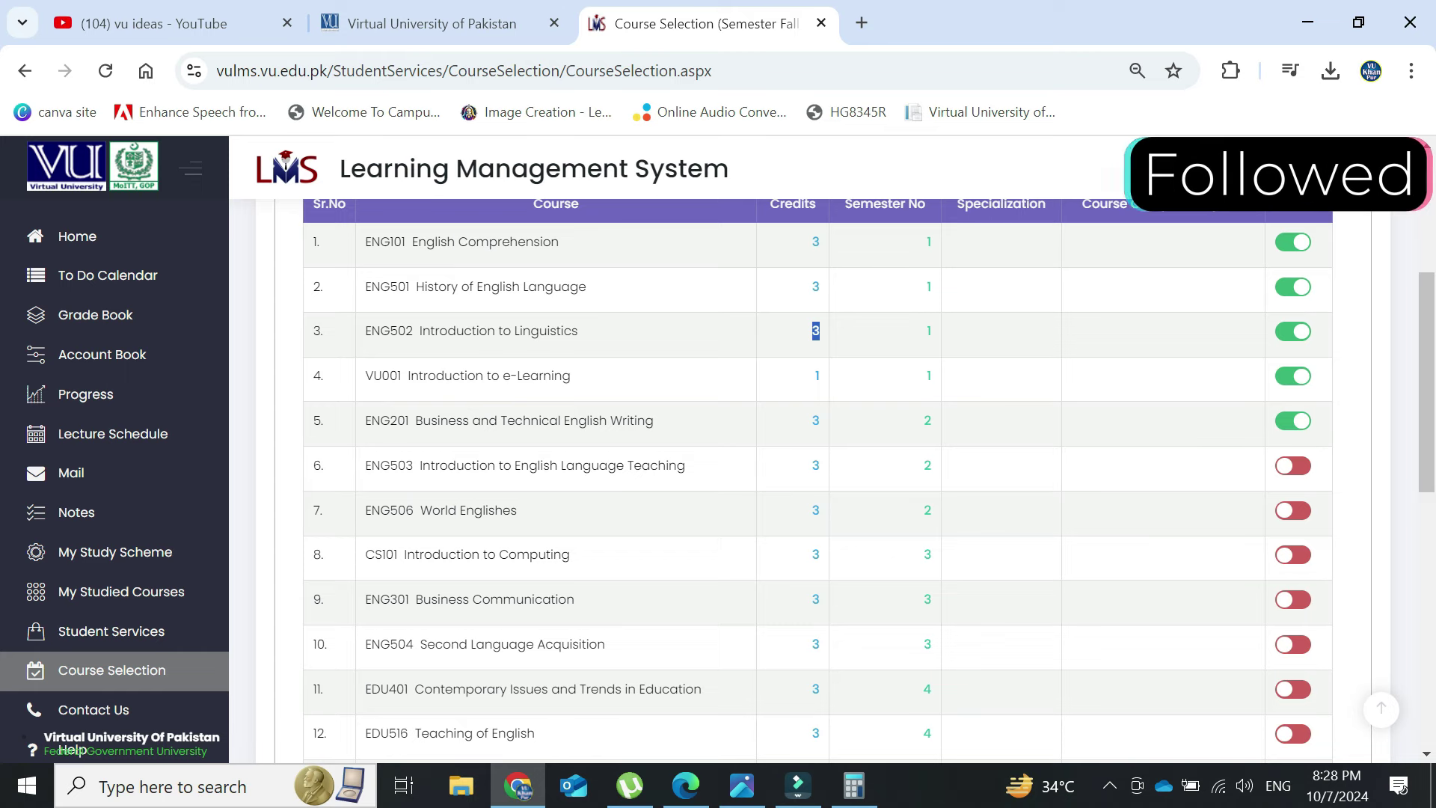
- Save the course selection and view the enrolled courses on the LMS home page
{"action": "scroll", "coordinate": [817, 478], "scroll_direction": "down", "scroll_amount": 10}
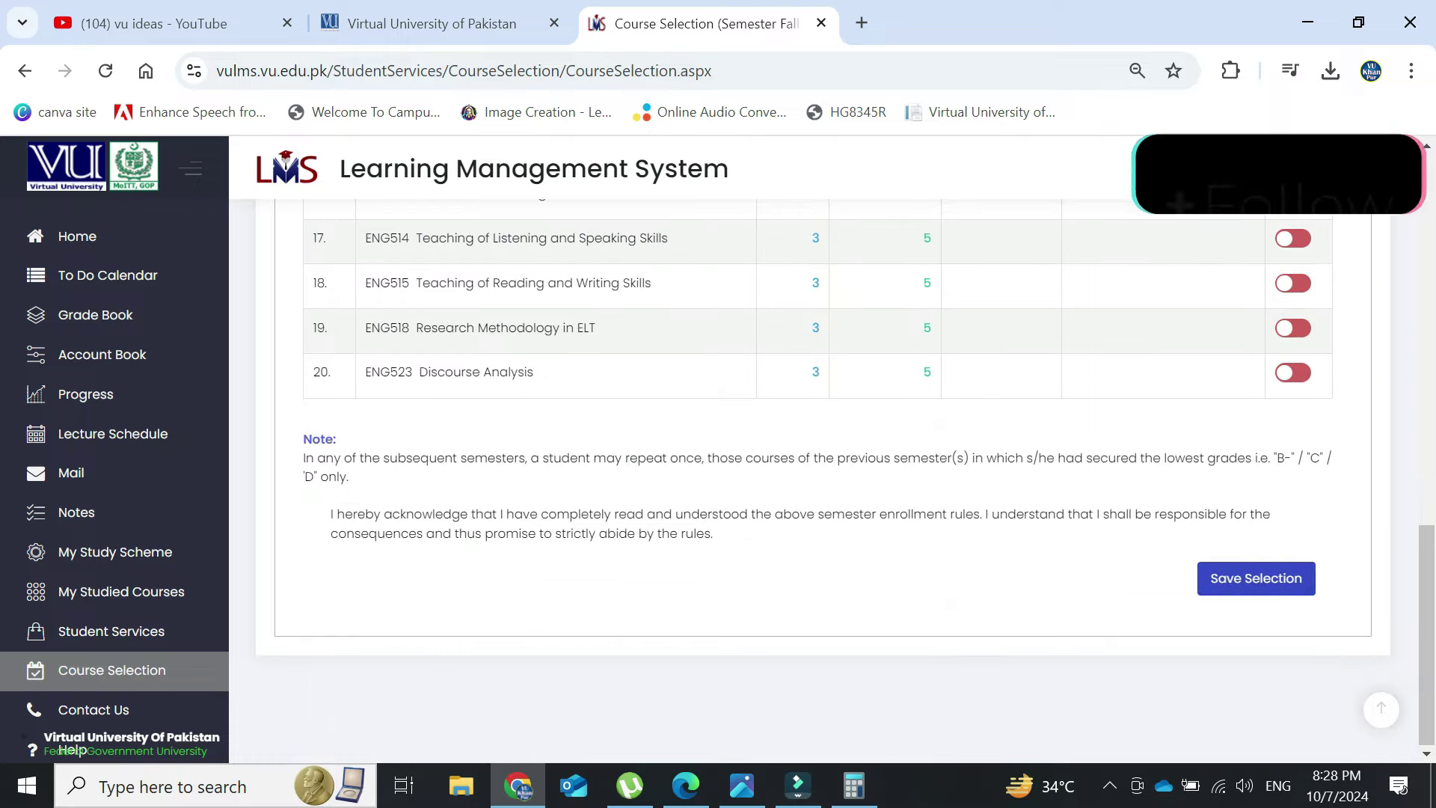
{"action": "left_click", "coordinate": [1256, 579]}
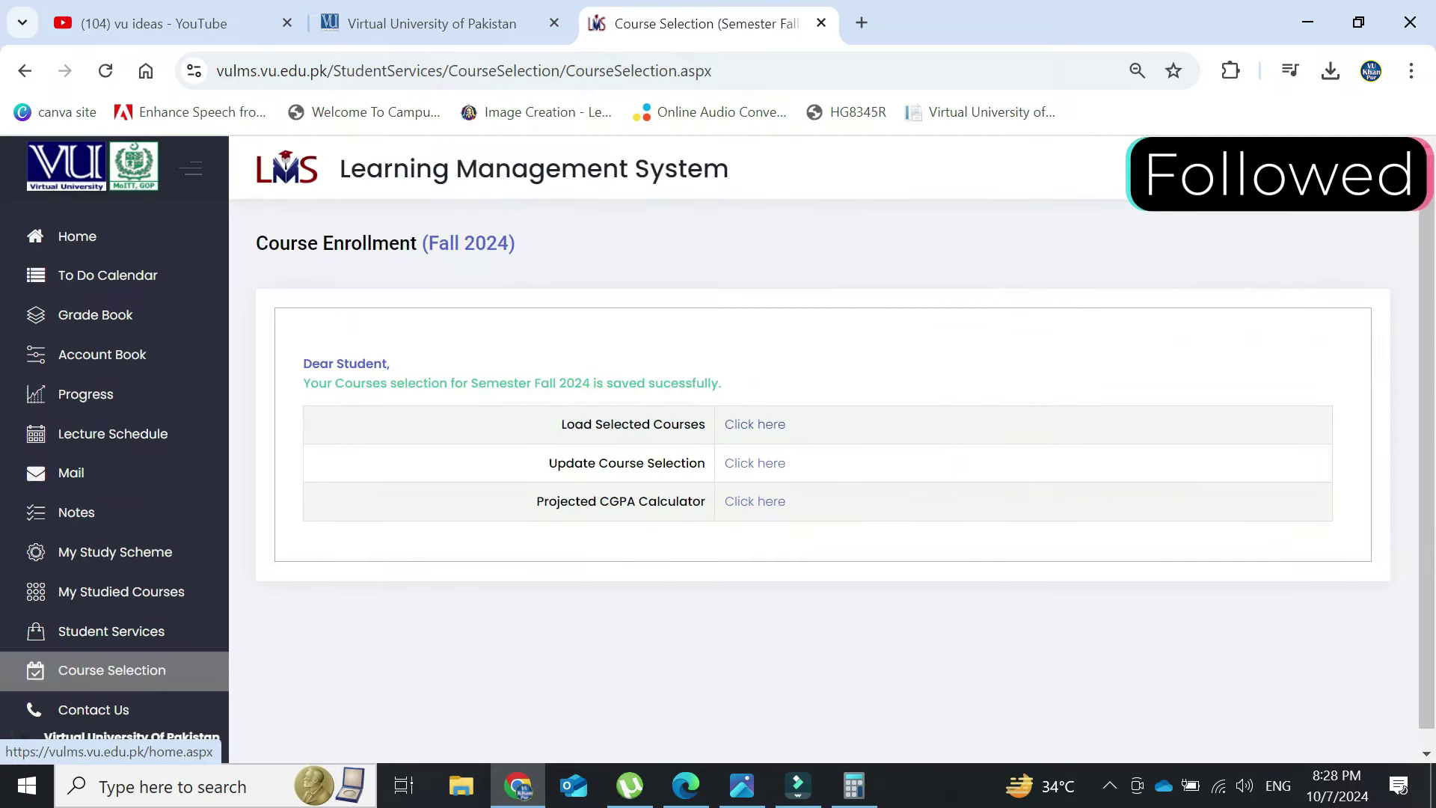
{"action": "left_click", "coordinate": [77, 237]}
{"action": "scroll", "coordinate": [830, 486], "scroll_direction": "down", "scroll_amount": 7}
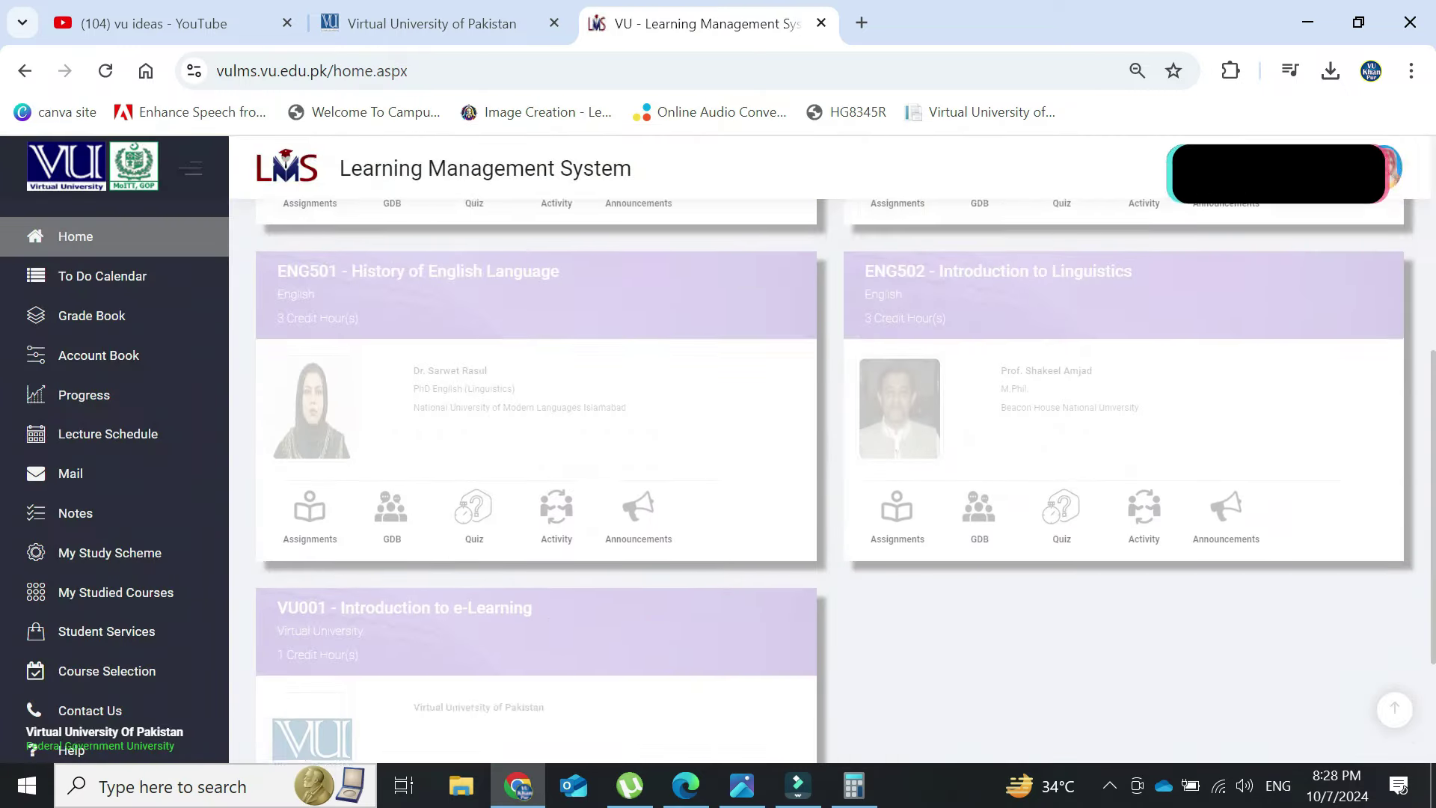
{"action": "scroll", "coordinate": [831, 486], "scroll_direction": "up", "scroll_amount": 5}
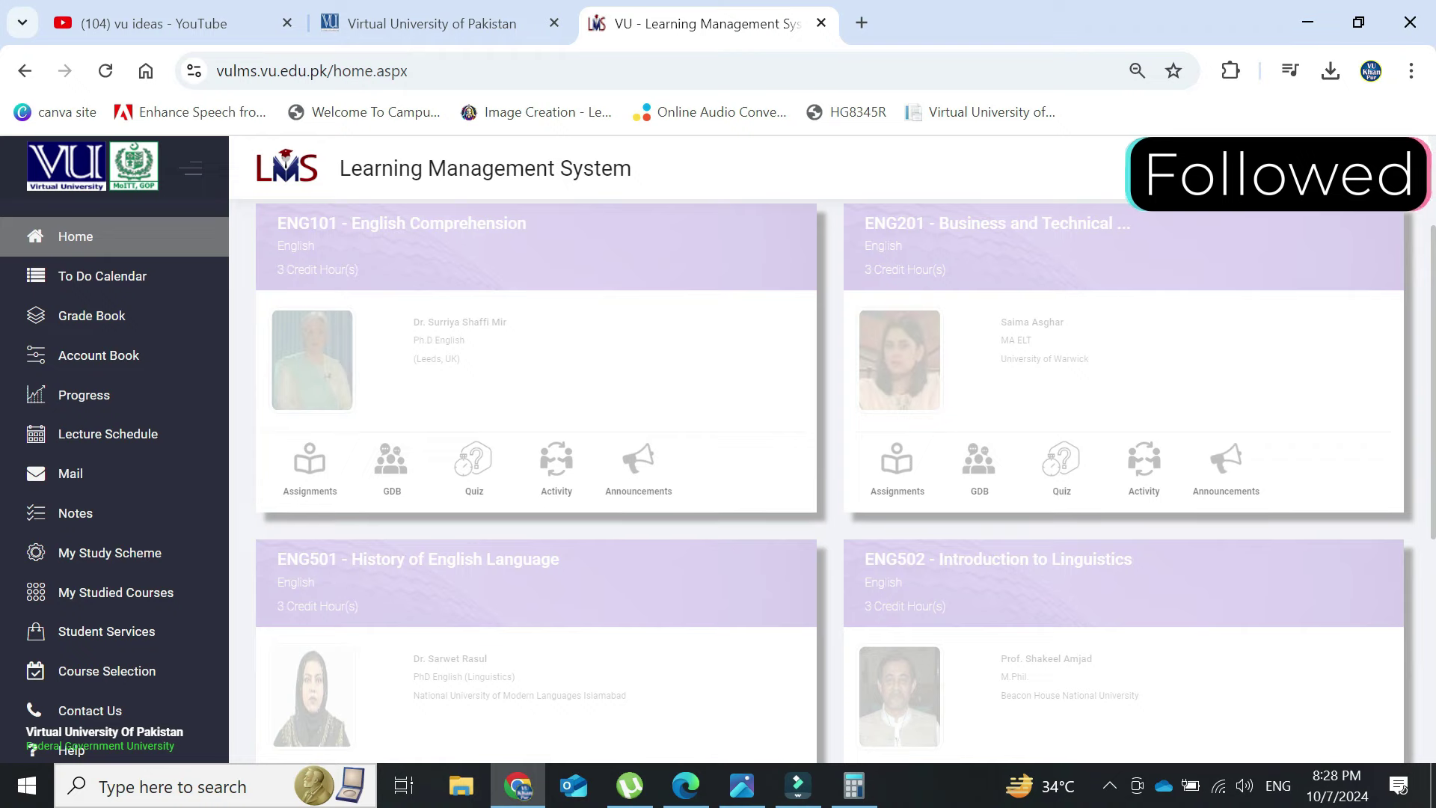
- Review the enrolled Fall 2024 courses on the LMS home page, from ENG101 English Comprehension to VU001 Introduction to e-Learning
{"action": "scroll", "coordinate": [830, 486], "scroll_direction": "down", "scroll_amount": 6}
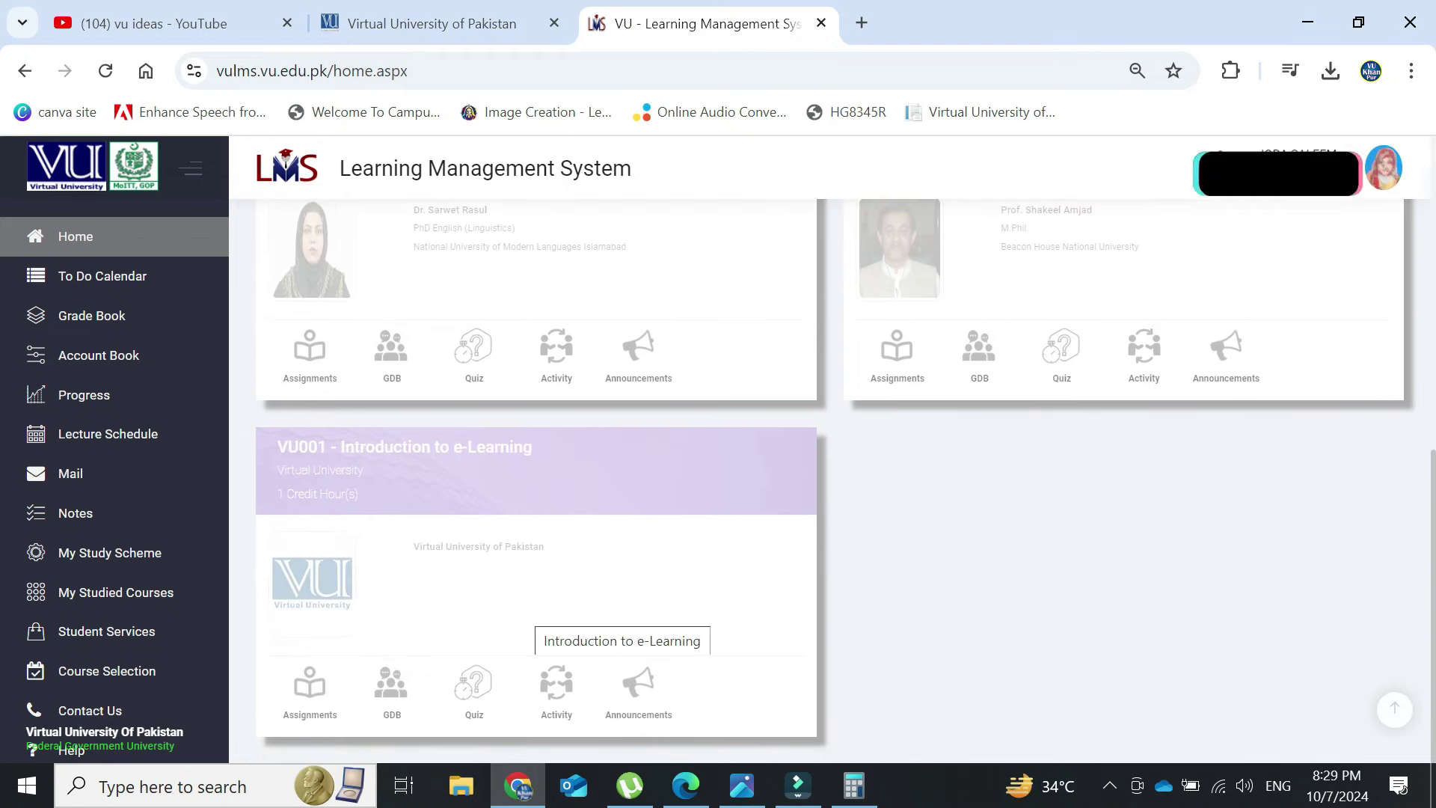
{"action": "scroll", "coordinate": [569, 628], "scroll_direction": "up", "scroll_amount": 2}
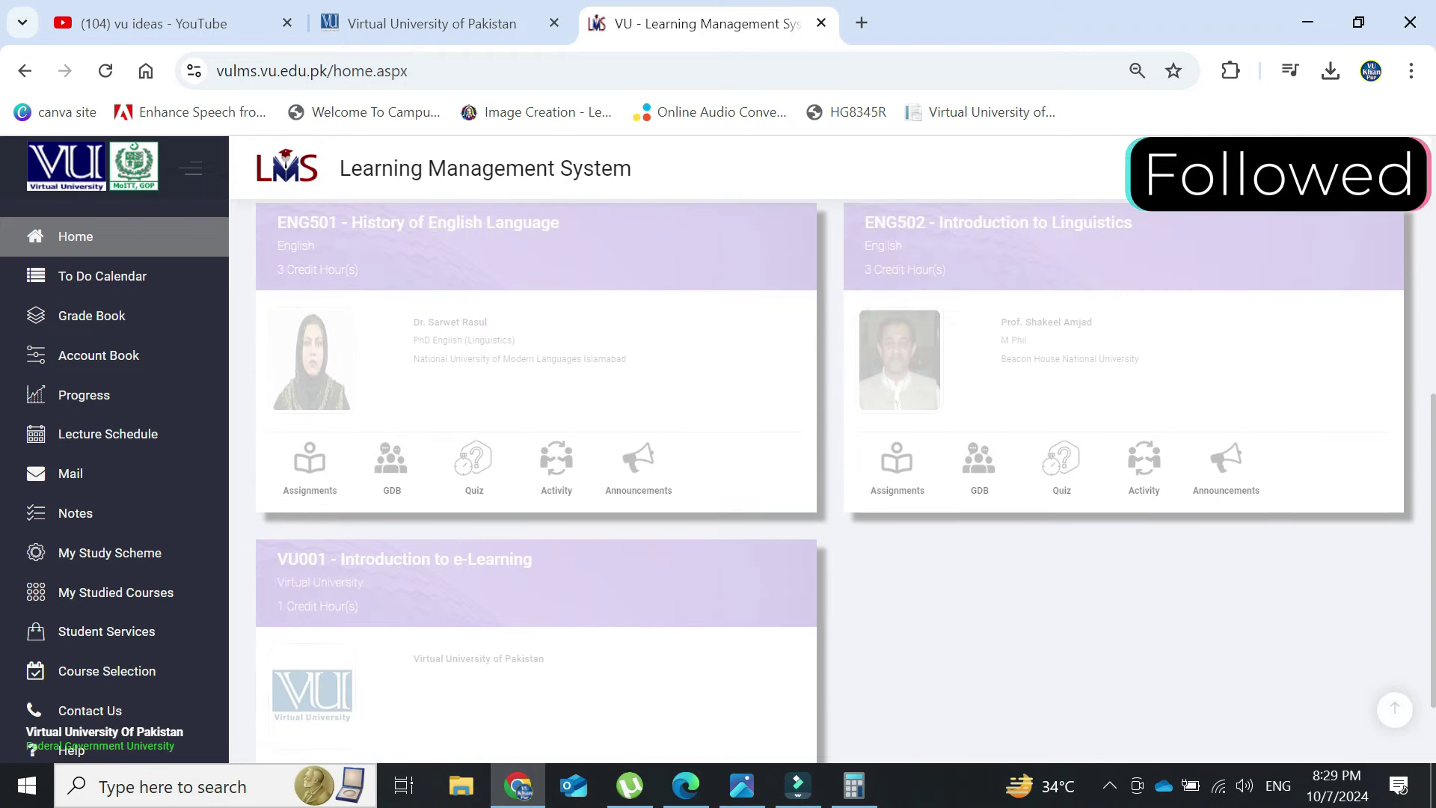
{"action": "scroll", "coordinate": [831, 486], "scroll_direction": "up", "scroll_amount": 3}
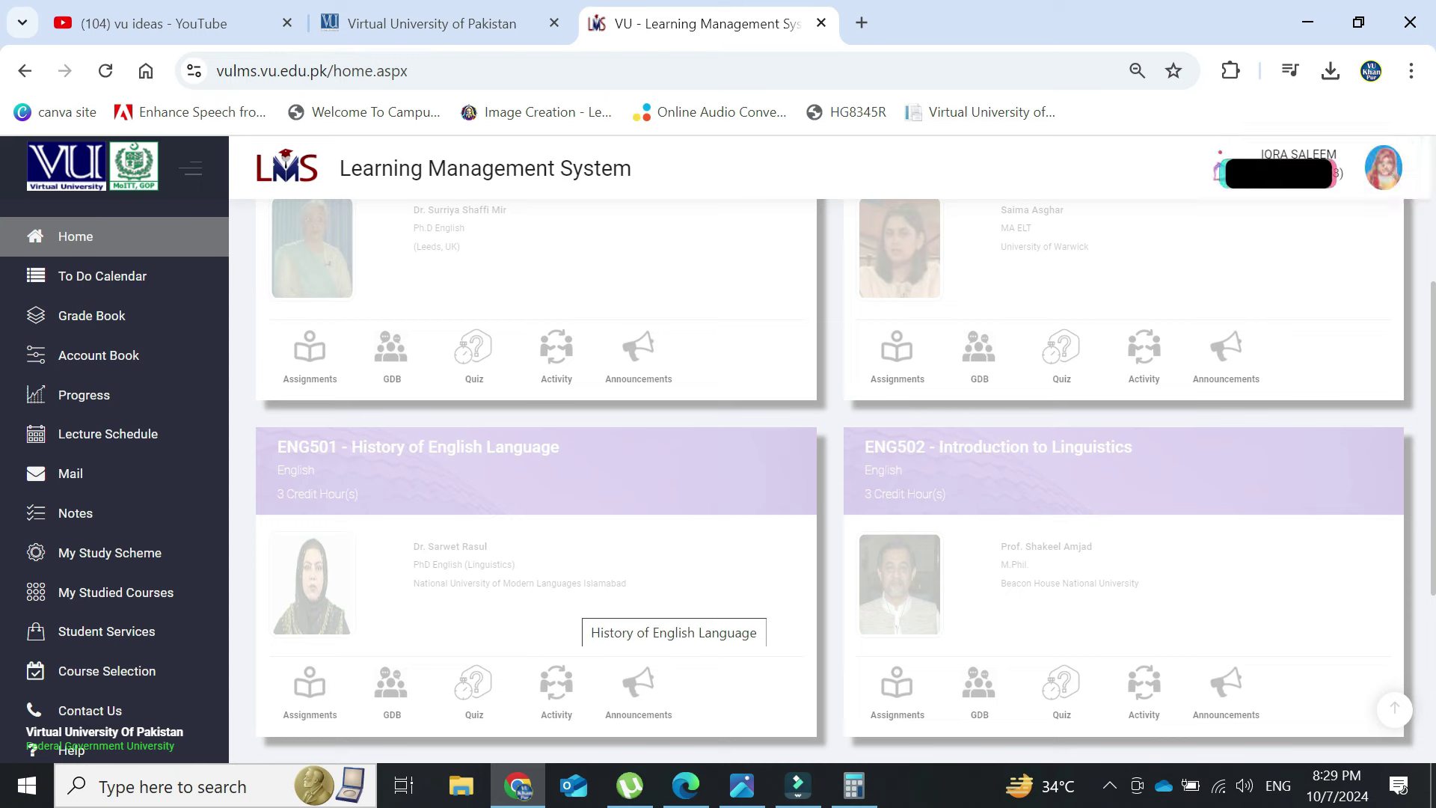
{"action": "scroll", "coordinate": [830, 486], "scroll_direction": "down", "scroll_amount": 5}
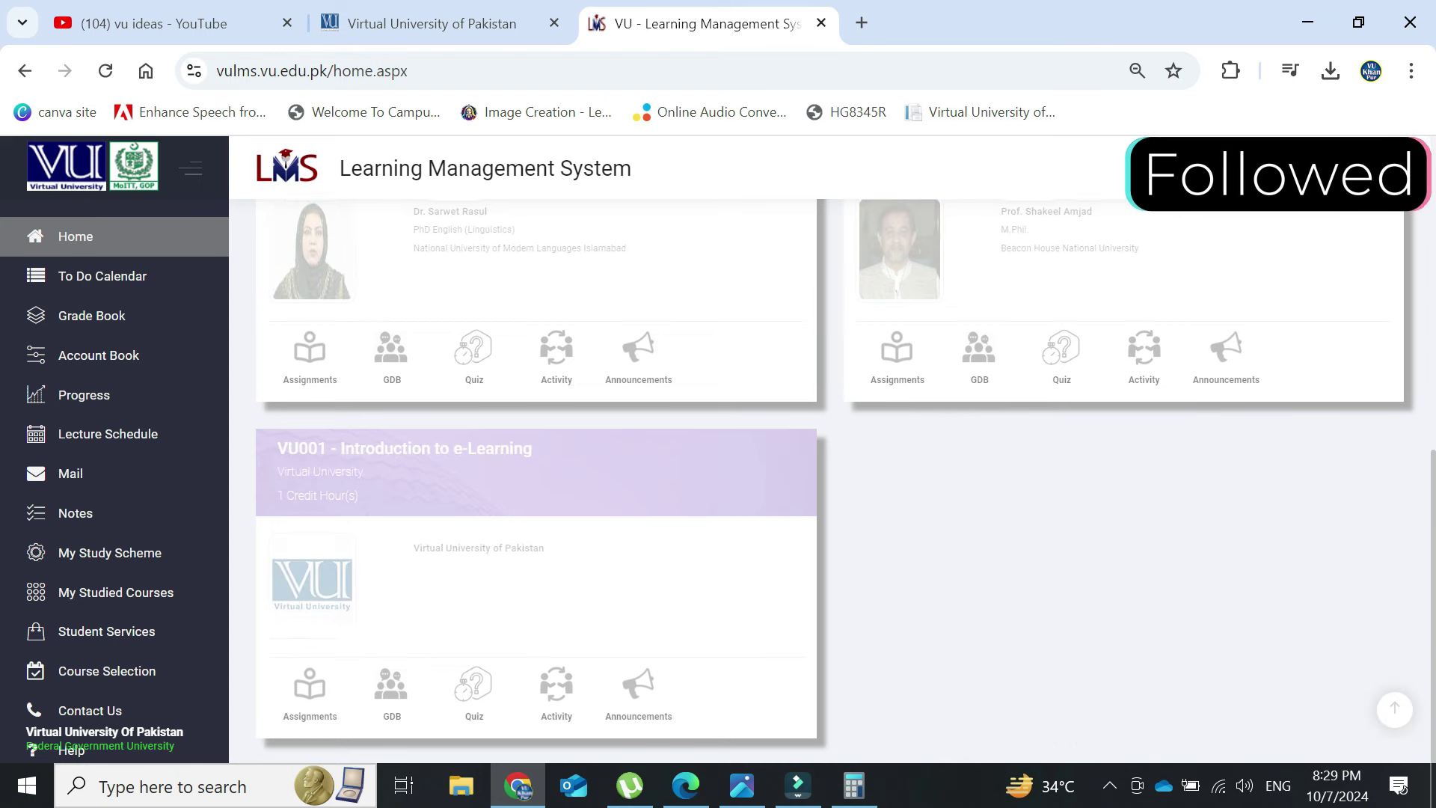
{"action": "scroll", "coordinate": [830, 486], "scroll_direction": "up", "scroll_amount": 6}
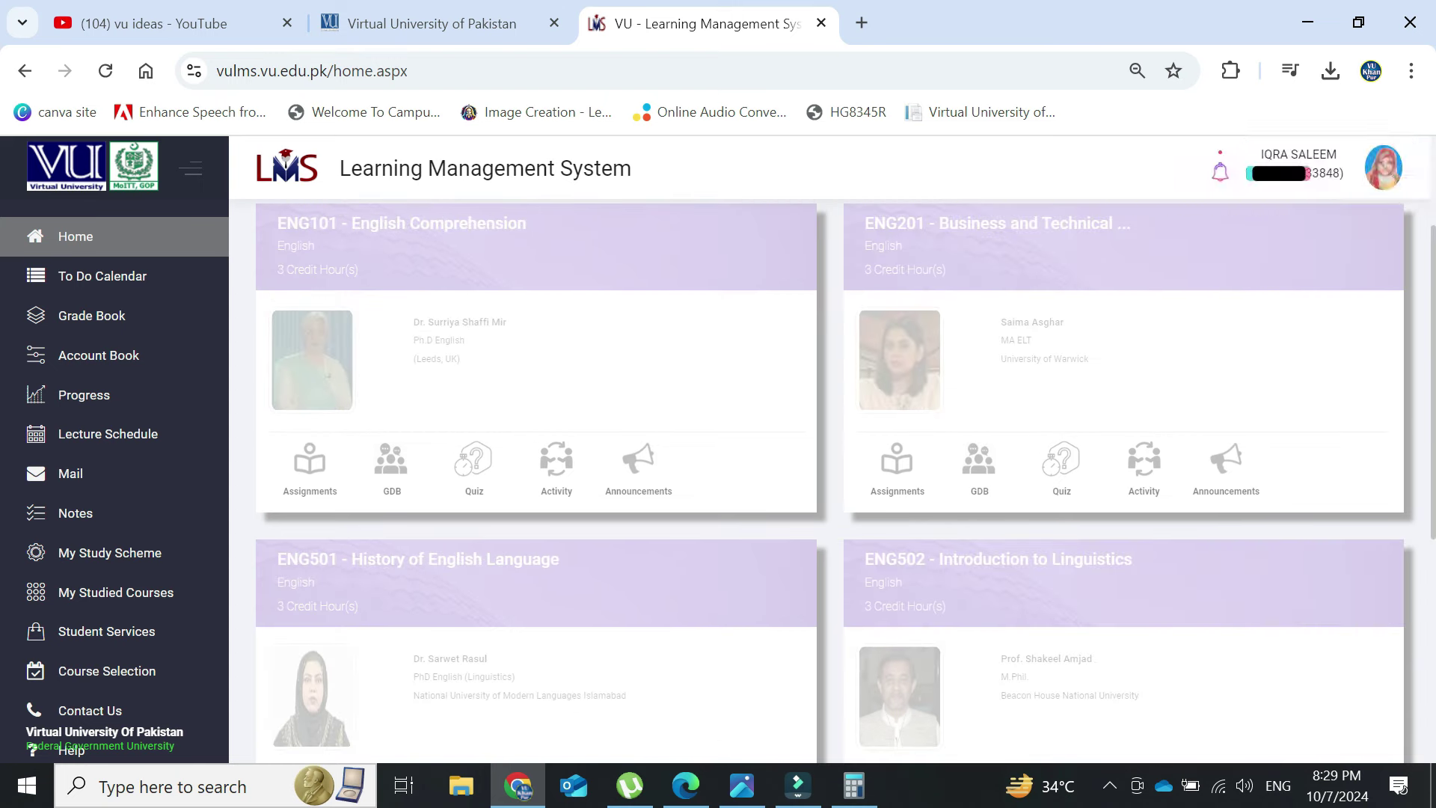
{"action": "scroll", "coordinate": [830, 486], "scroll_direction": "down", "scroll_amount": 2}
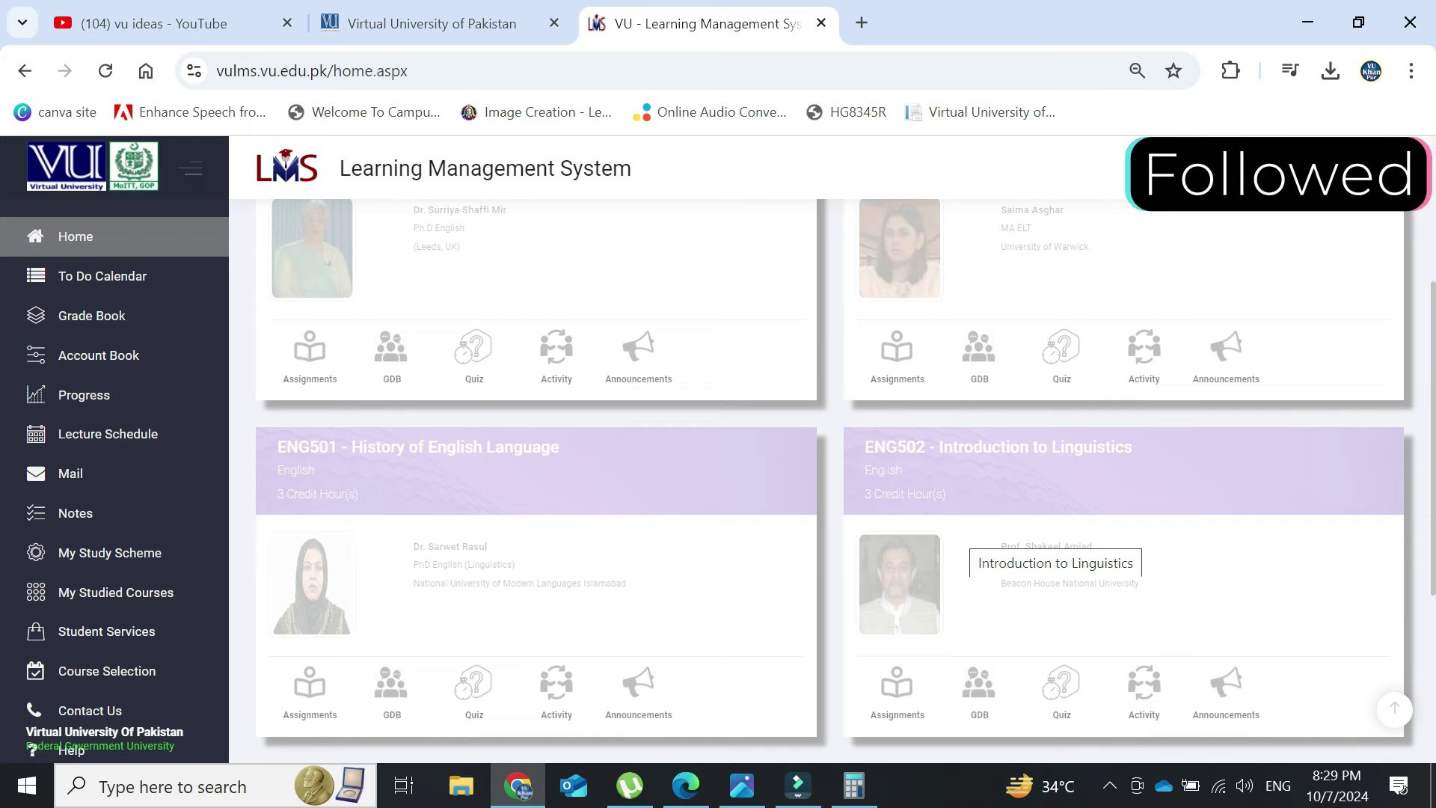
{"action": "scroll", "coordinate": [972, 553], "scroll_direction": "down", "scroll_amount": 4}
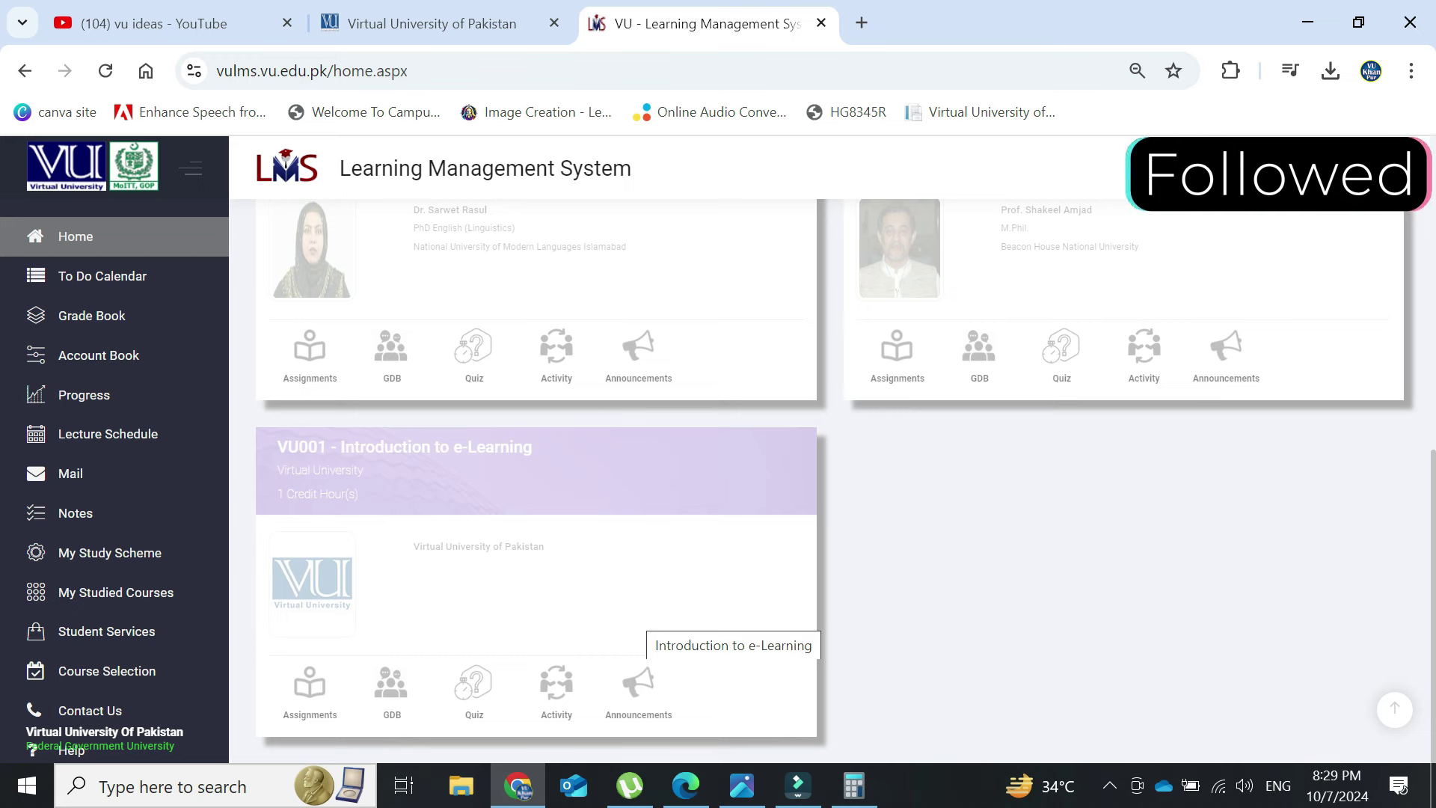
{"action": "scroll", "coordinate": [835, 478], "scroll_direction": "up", "scroll_amount": 4}
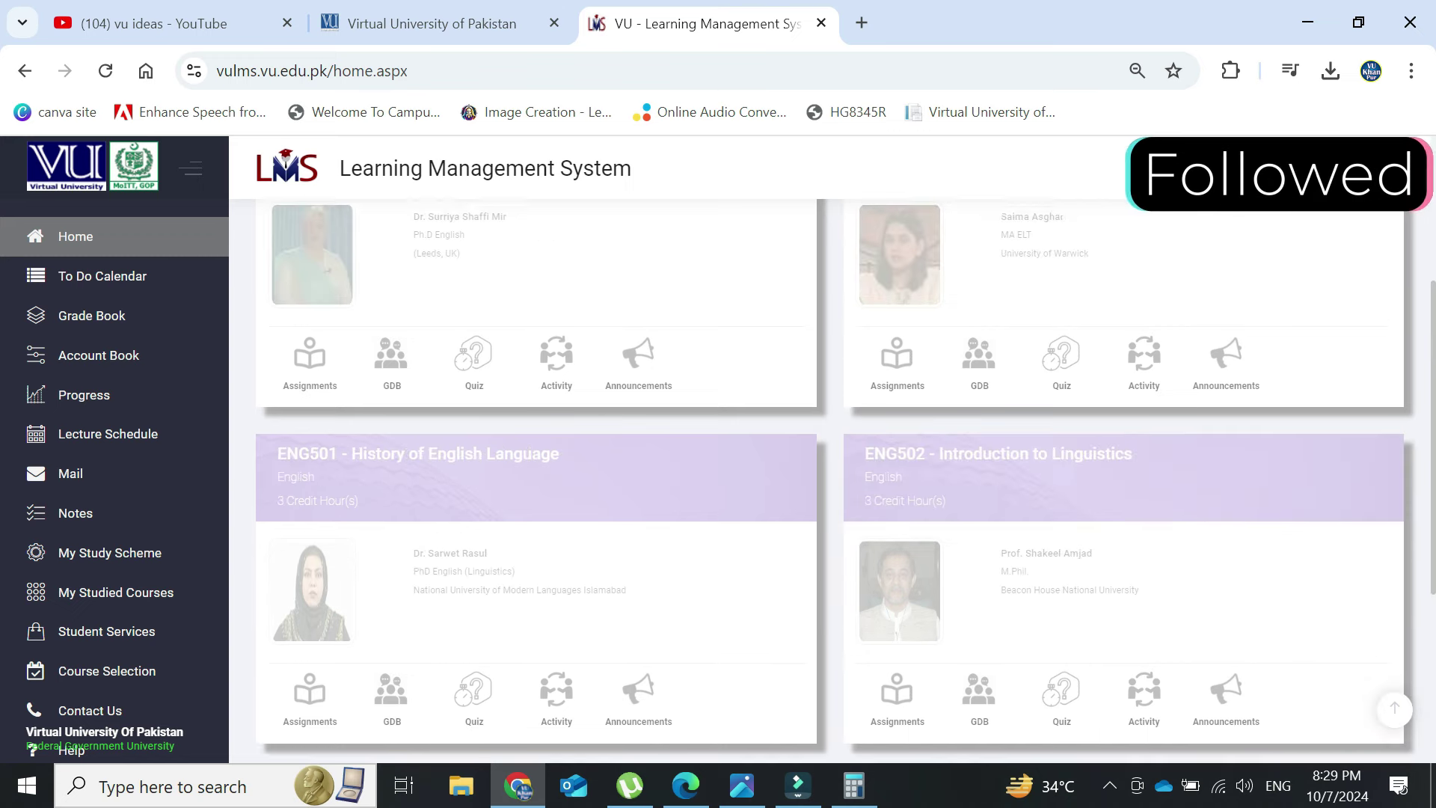
{"action": "scroll", "coordinate": [835, 478], "scroll_direction": "up", "scroll_amount": 4}
{"action": "scroll", "coordinate": [835, 479], "scroll_direction": "down", "scroll_amount": 8}
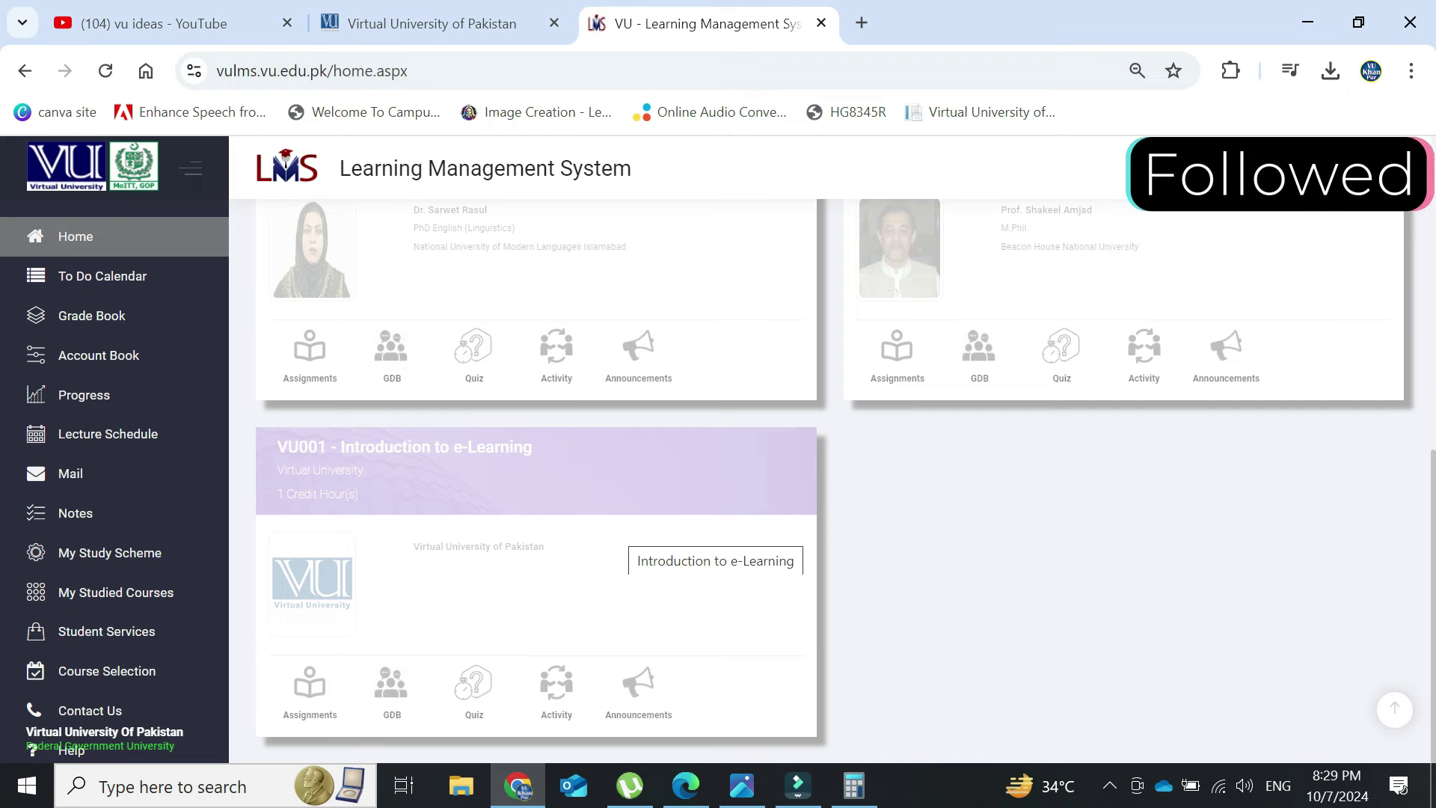
{"action": "scroll", "coordinate": [830, 478], "scroll_direction": "up", "scroll_amount": 8}
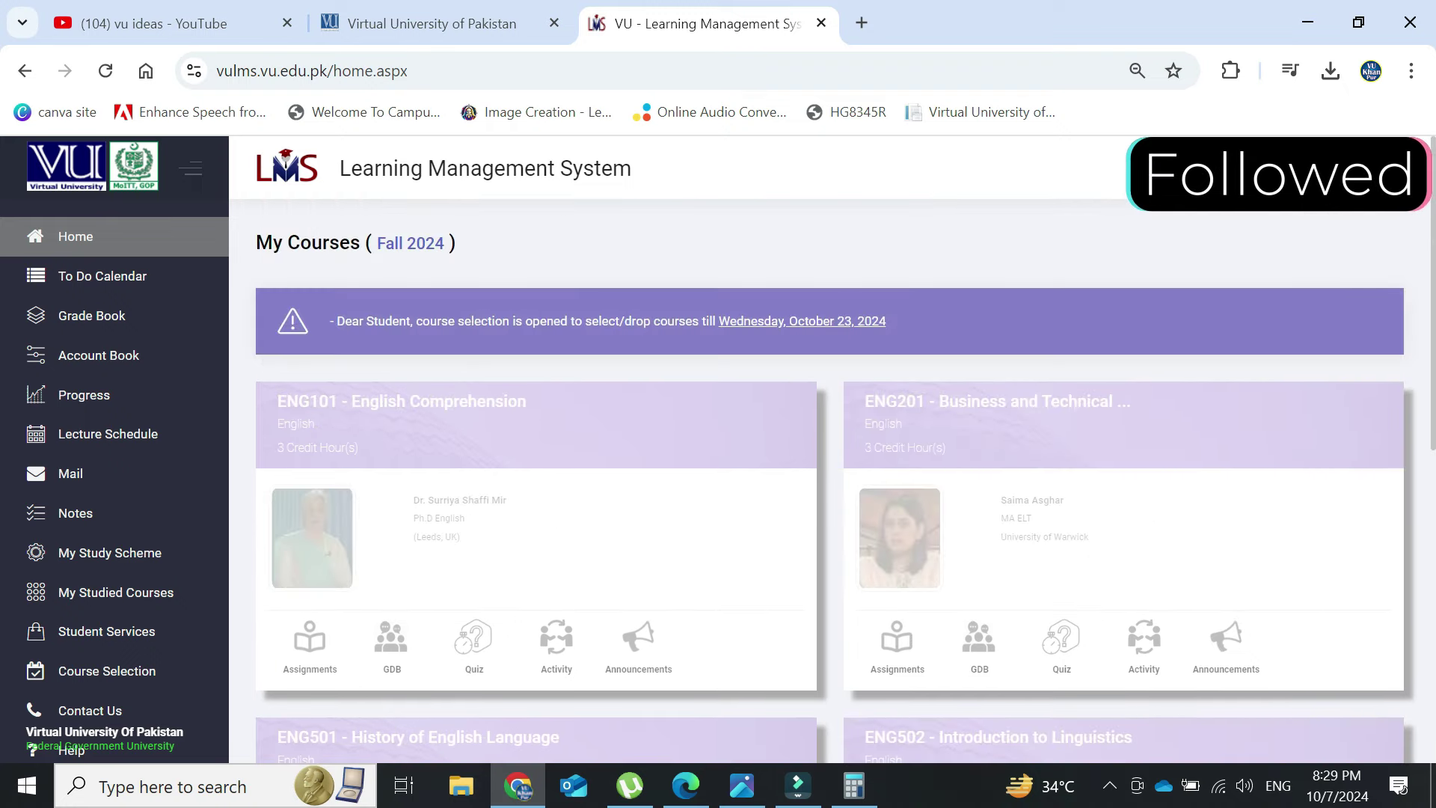
- View the image bs english 5th.jpg in the photo viewer and return to the enrolled courses on the LMS home page
{"action": "left_click", "coordinate": [742, 786]}
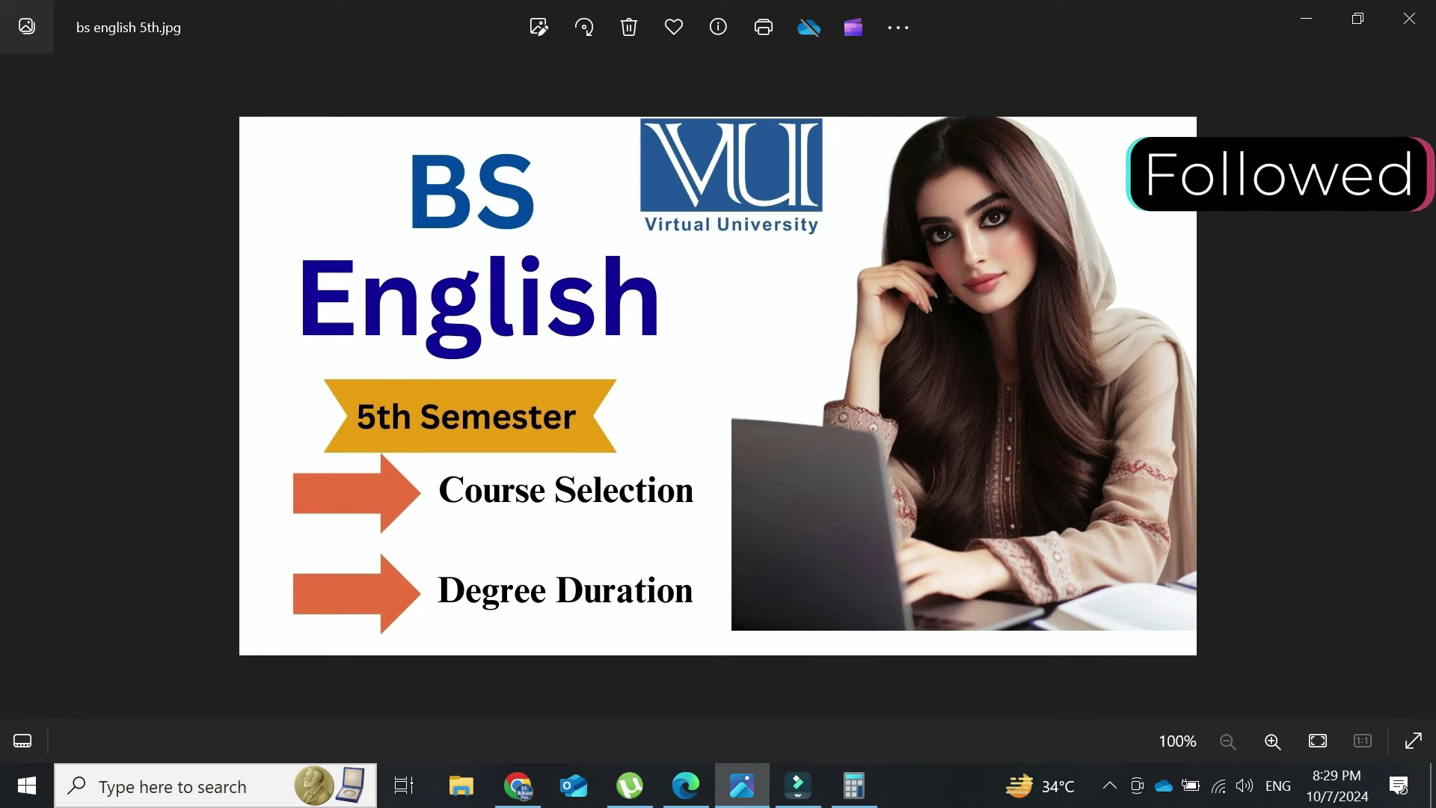
{"action": "left_click", "coordinate": [518, 786]}
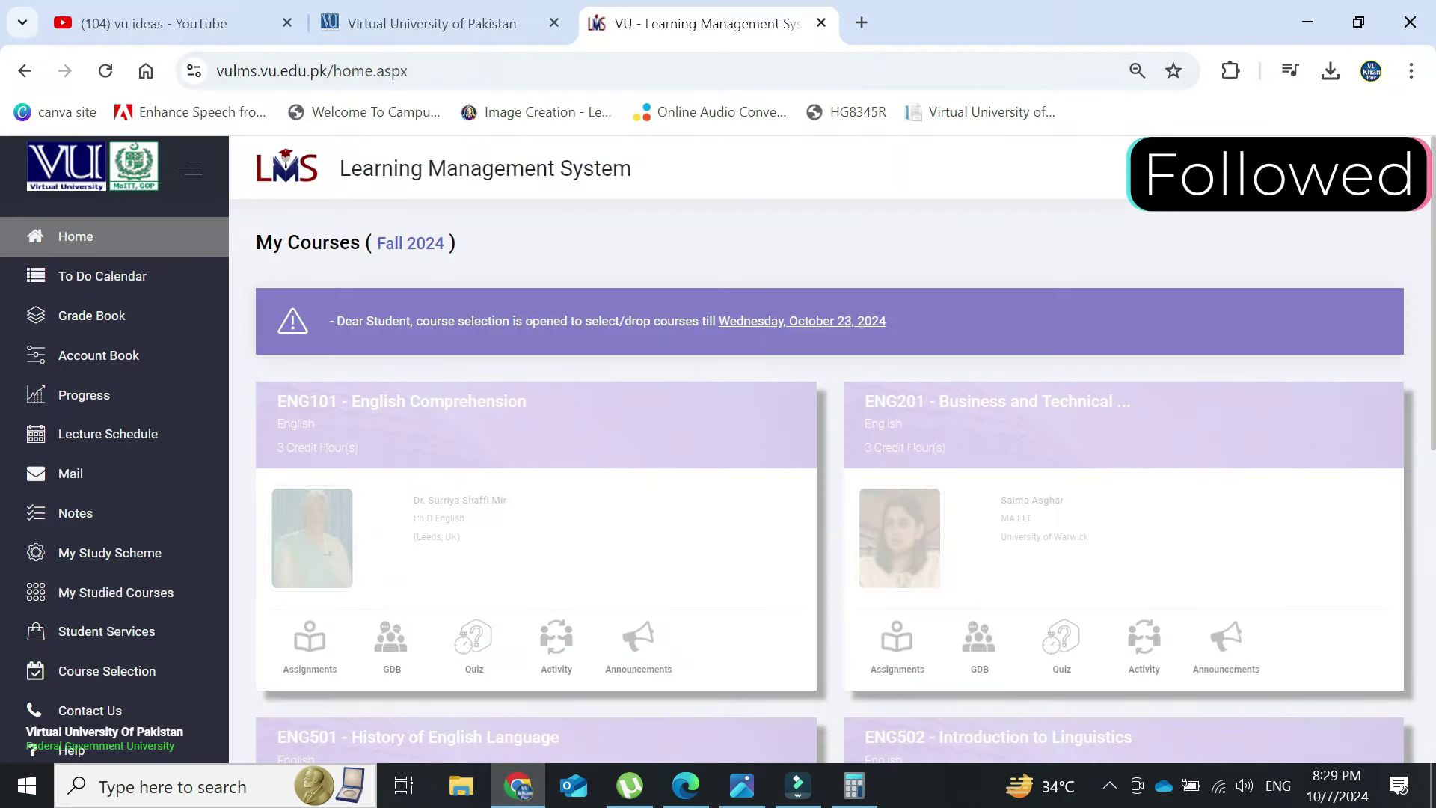
{"action": "scroll", "coordinate": [830, 478], "scroll_direction": "down", "scroll_amount": 3}
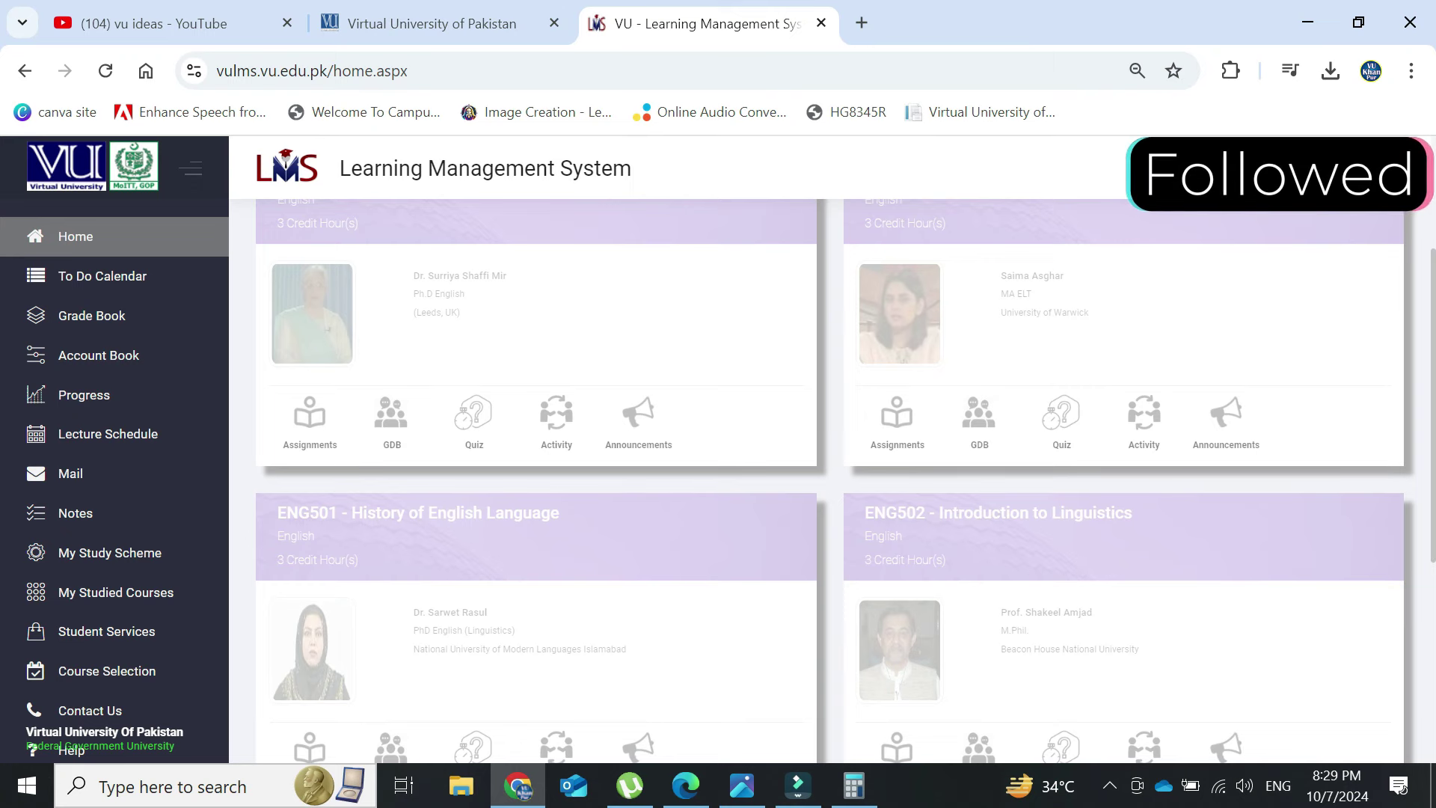
- Look up Monday, October 14, 2024 in the system calendar and close the calendar
{"action": "left_click", "coordinate": [1337, 785]}
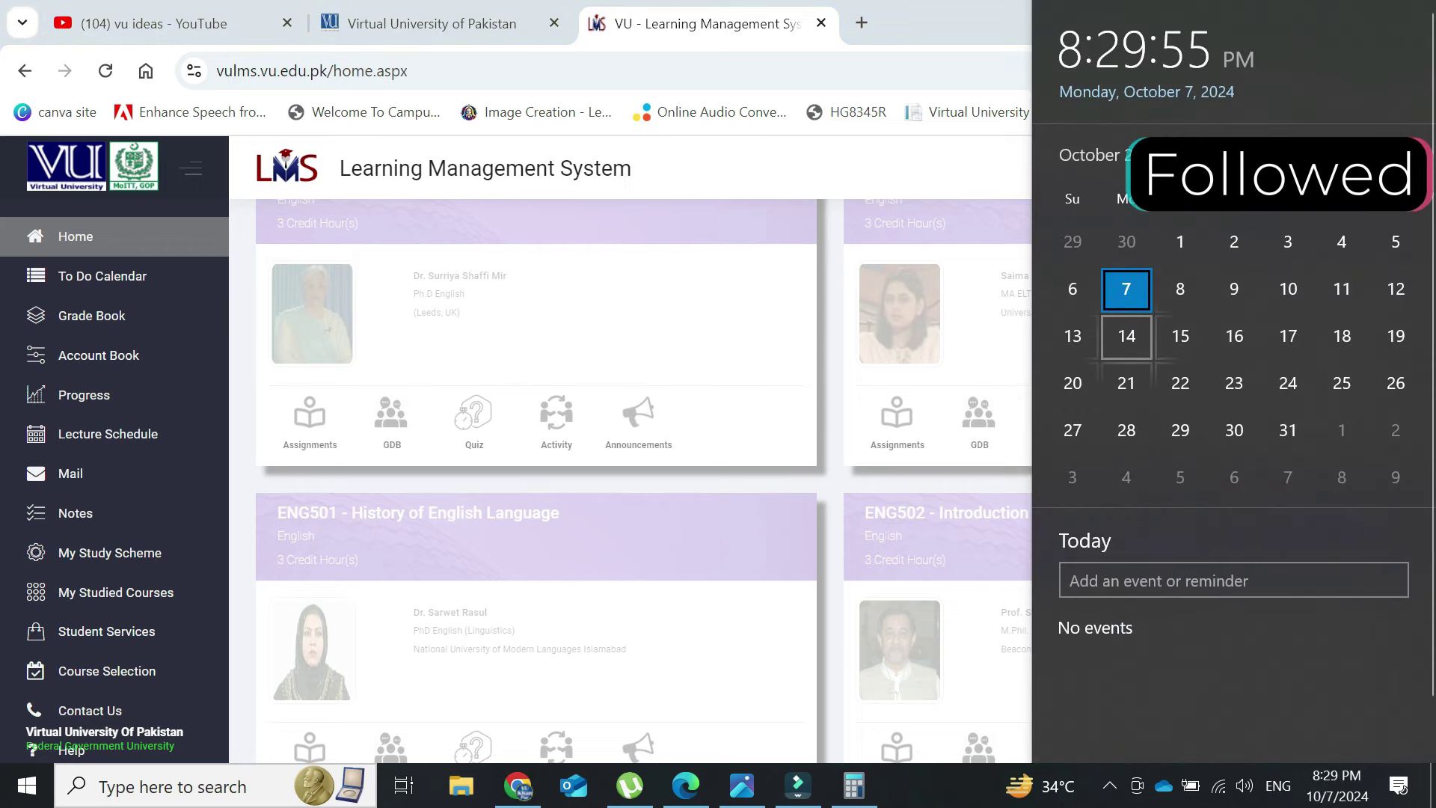
{"action": "left_click", "coordinate": [1127, 342]}
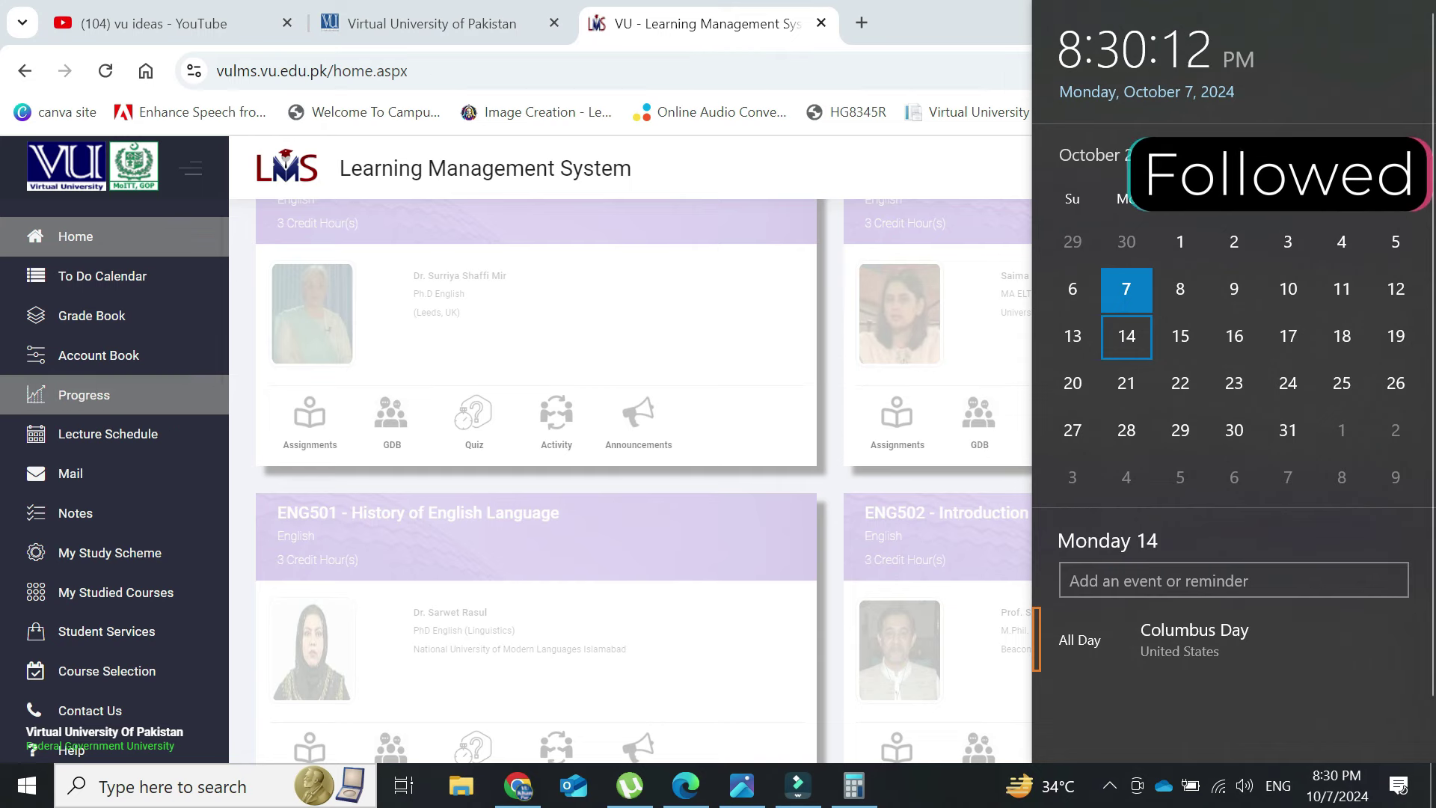
{"action": "key", "text": "Escape"}
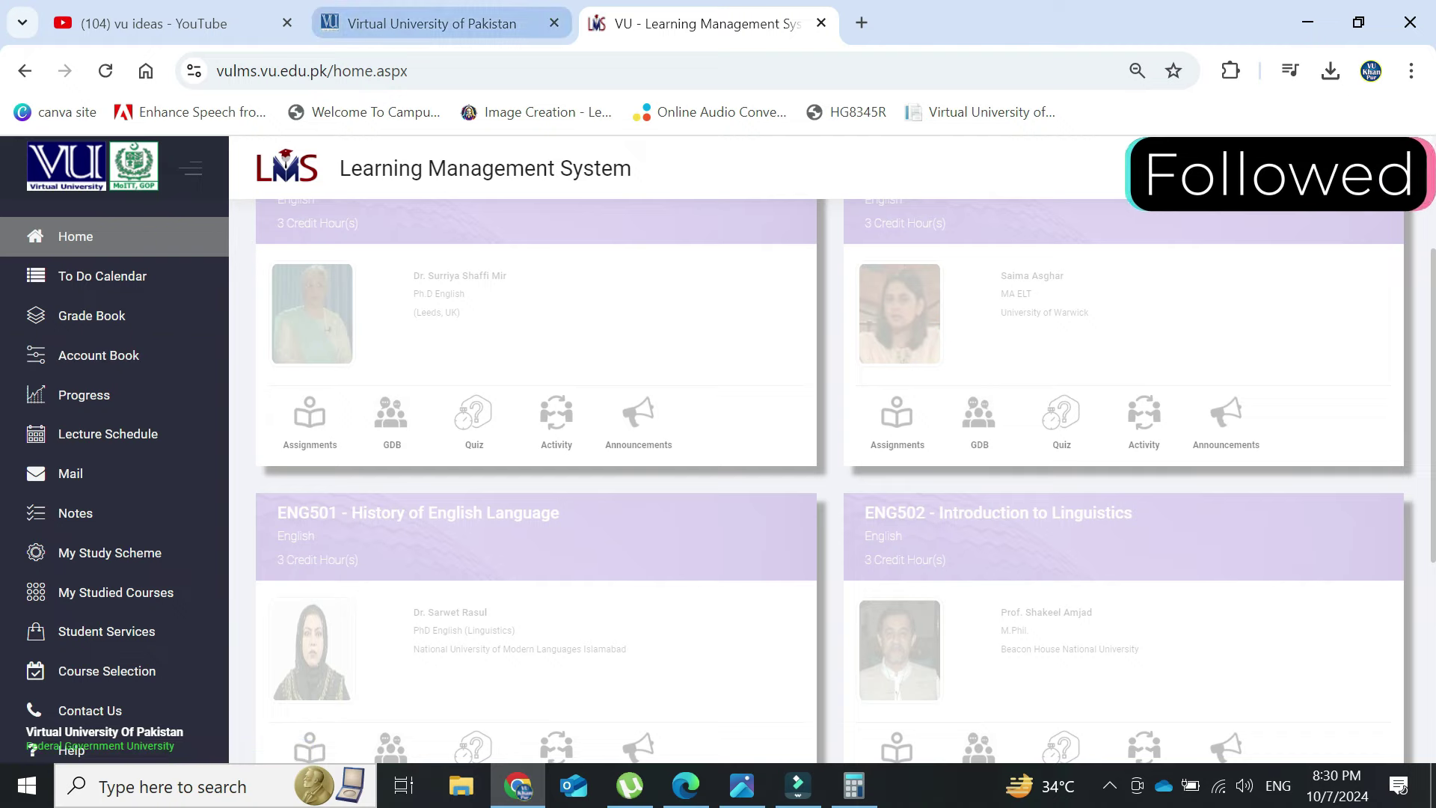
- Switch to YouTube and show the vu ideas channel page
{"action": "left_click", "coordinate": [172, 23]}
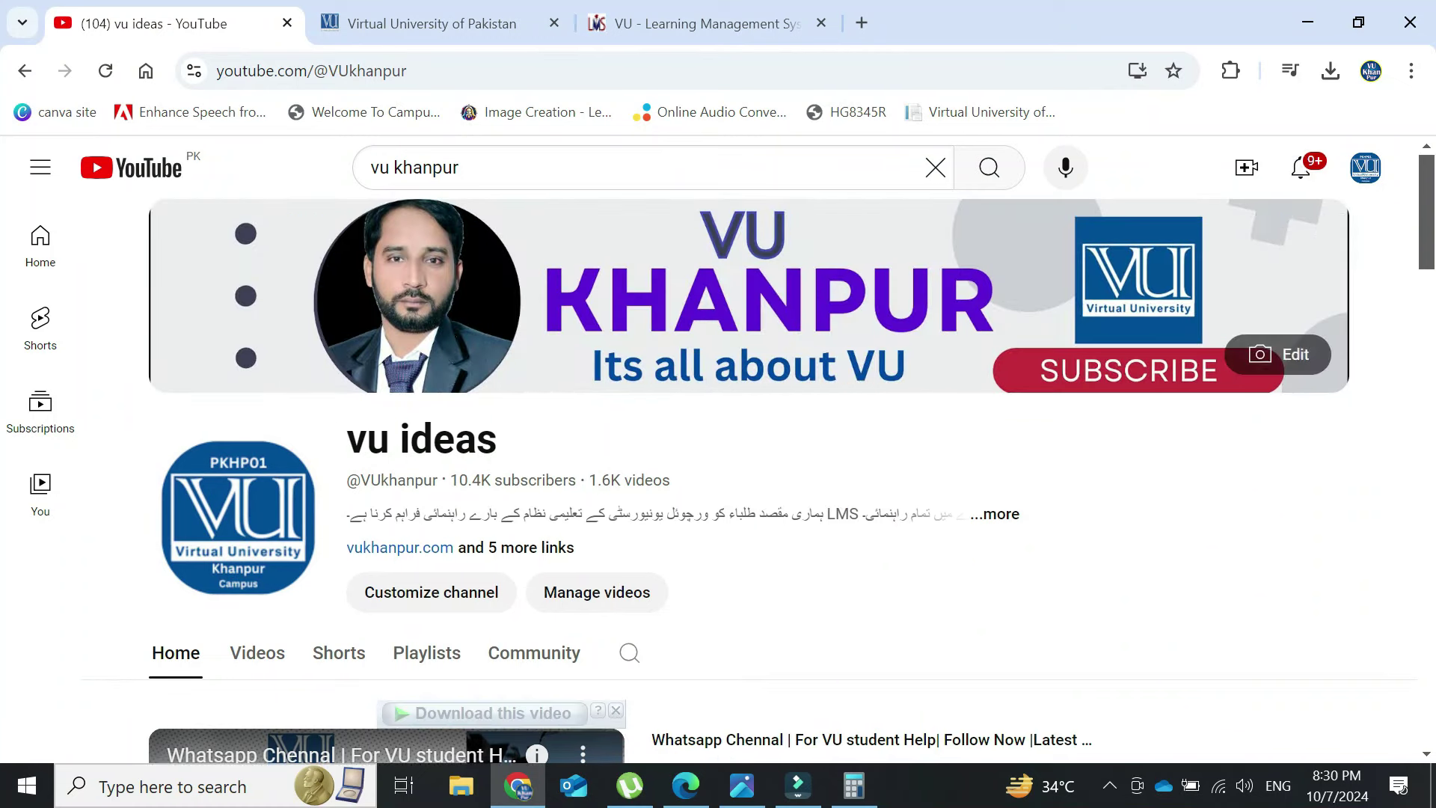
{"action": "left_click", "coordinate": [1109, 785]}
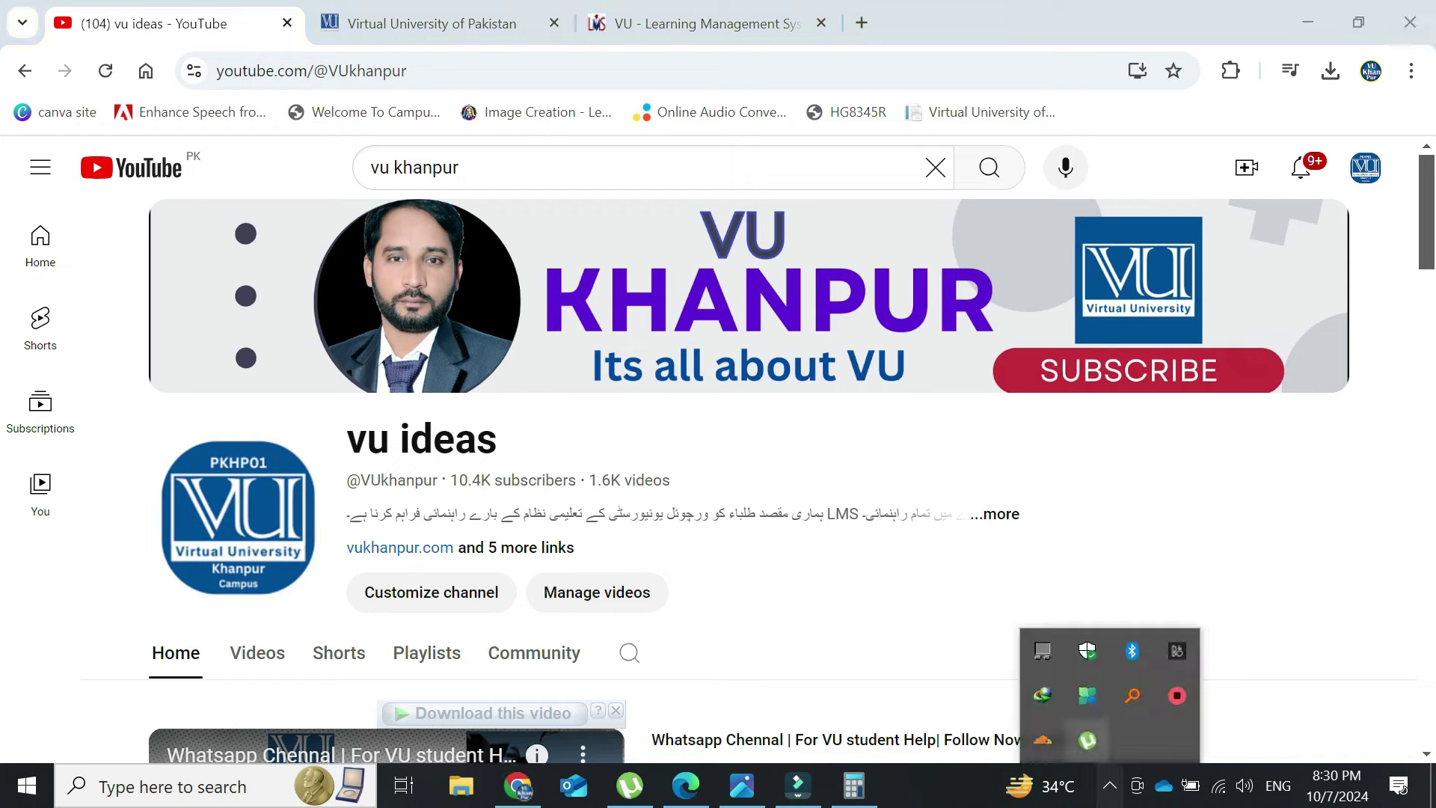